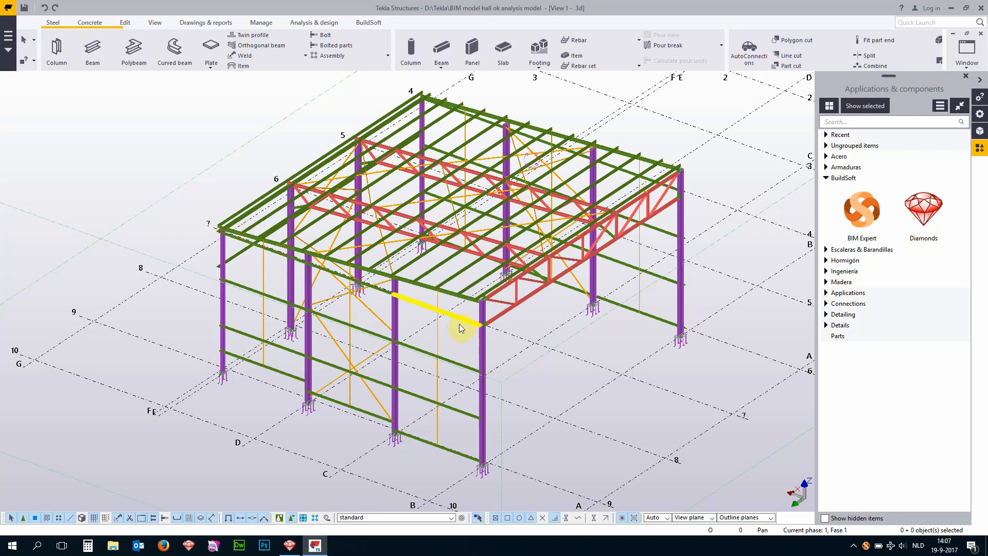
- Inspect the names and profiles of a gable column, an adjacent wall beam, a roof truss chord and a truss diagonal
click(394, 322)
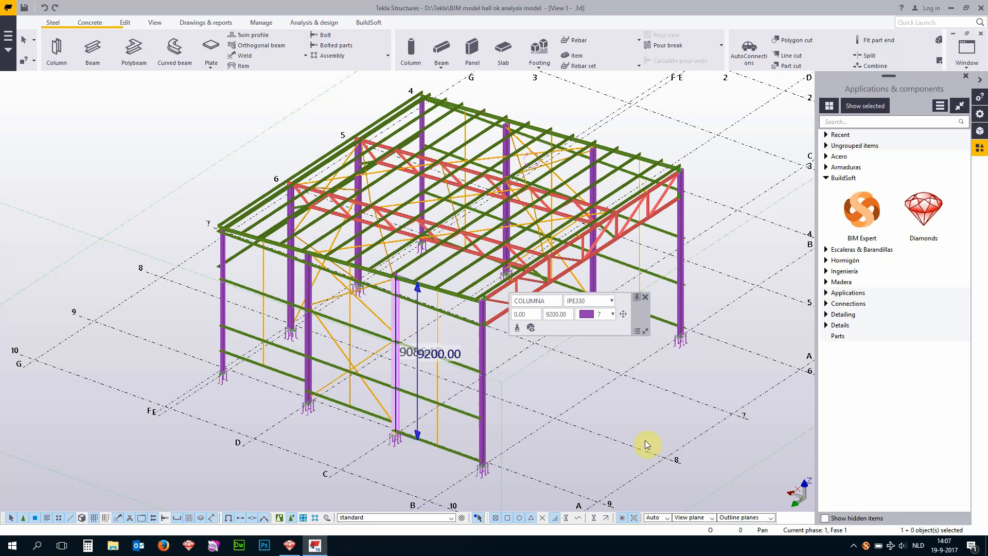
click(451, 318)
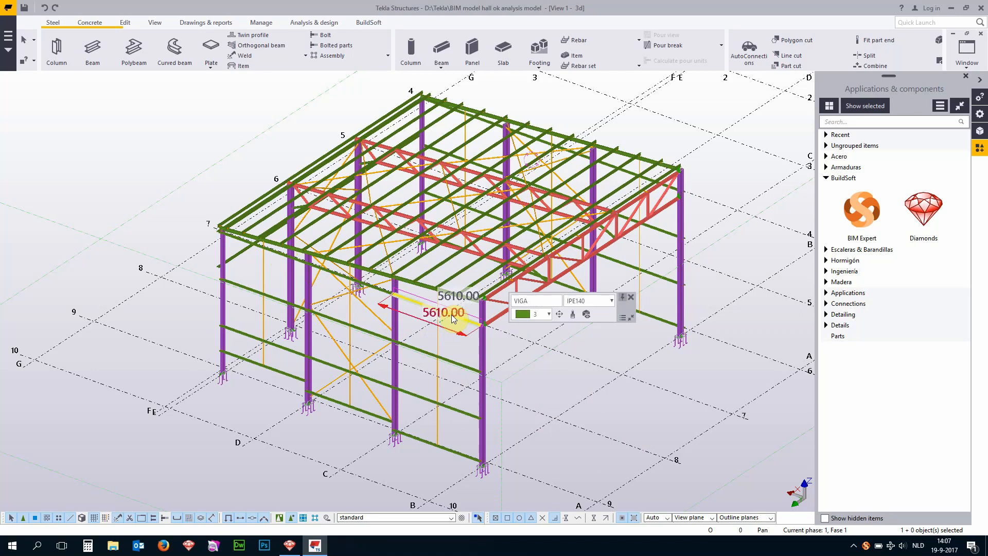
click(489, 239)
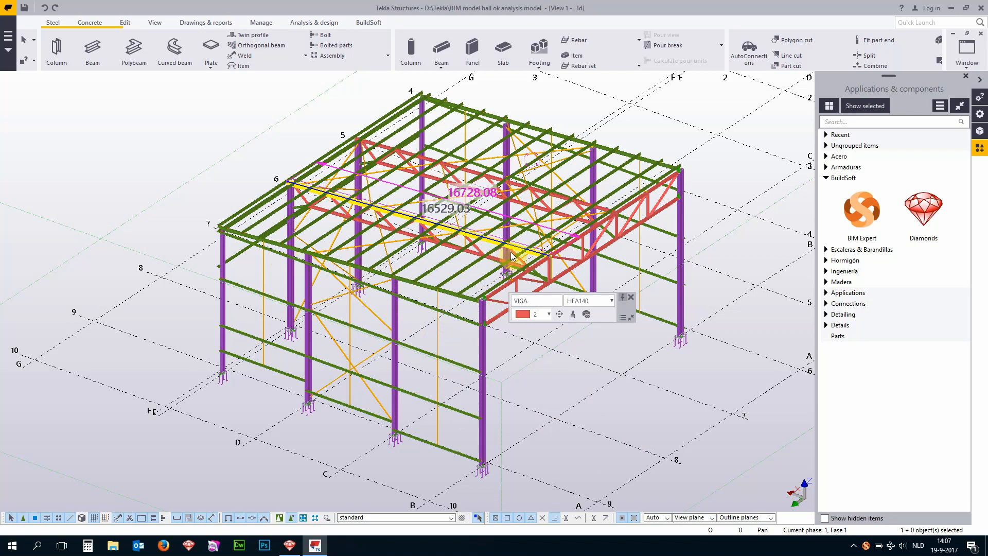
click(477, 249)
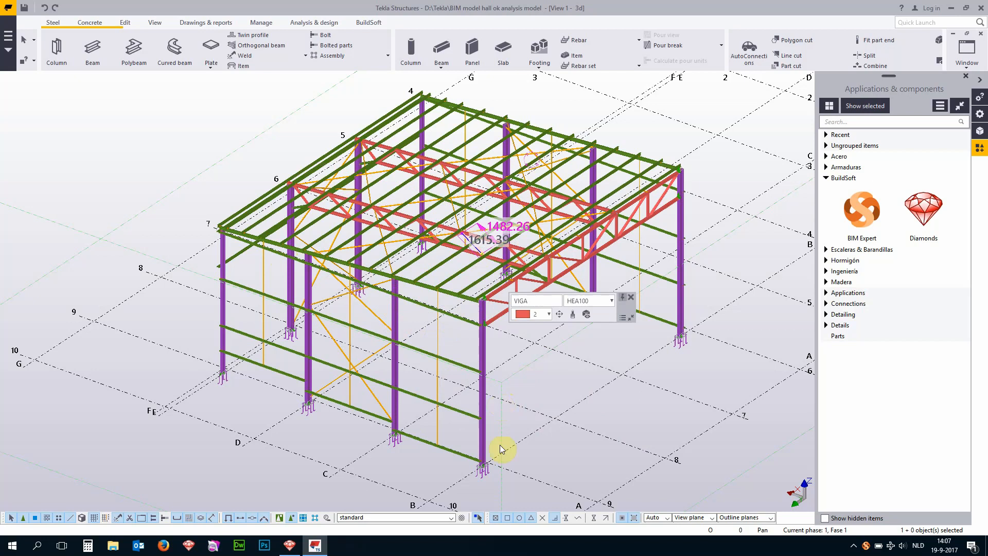
- Inspect the profiles of a side-wall column and a diagonal wall brace from the opposite side of the hall
ctrl+middle_drag(319, 470, 485, 457)
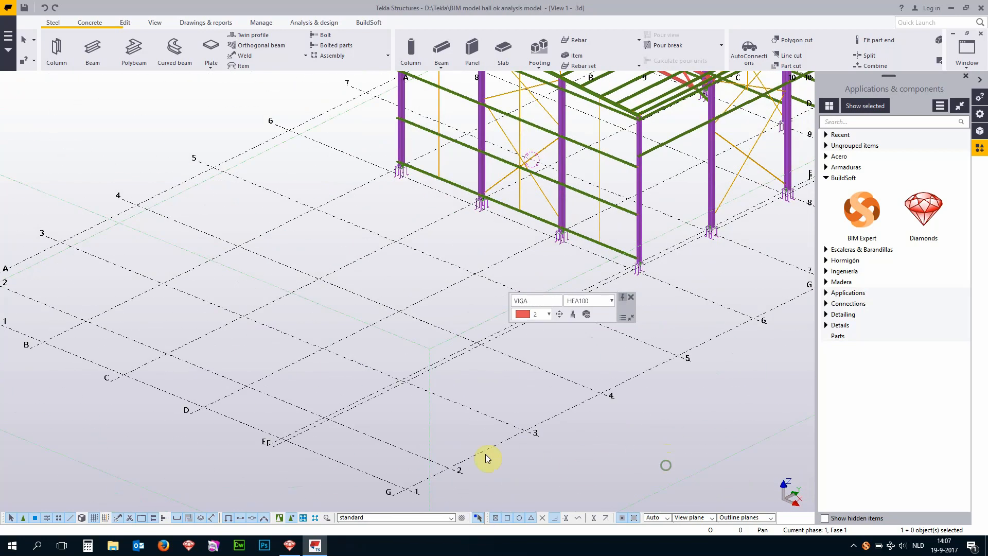
scroll(484, 456, down, 5)
scroll(618, 370, up, 4)
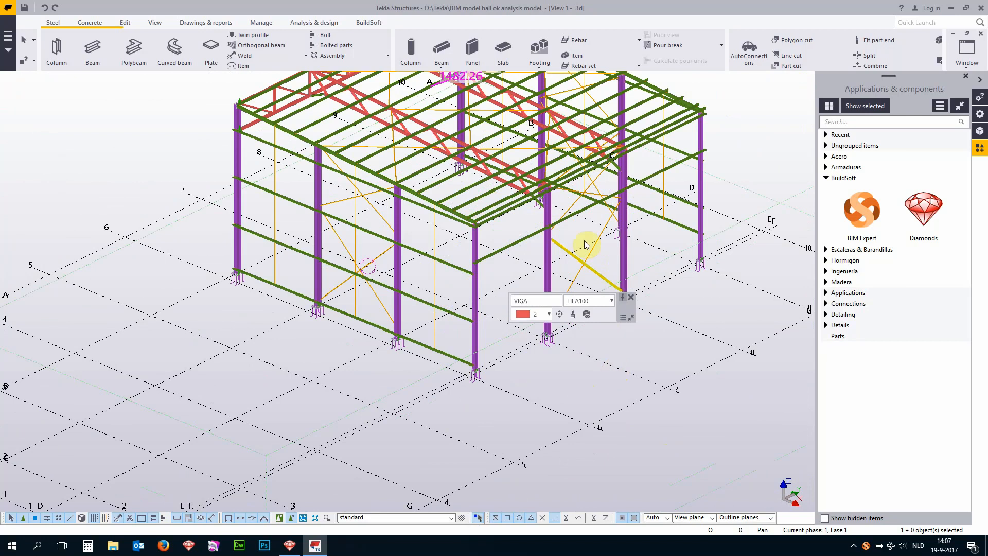
click(552, 254)
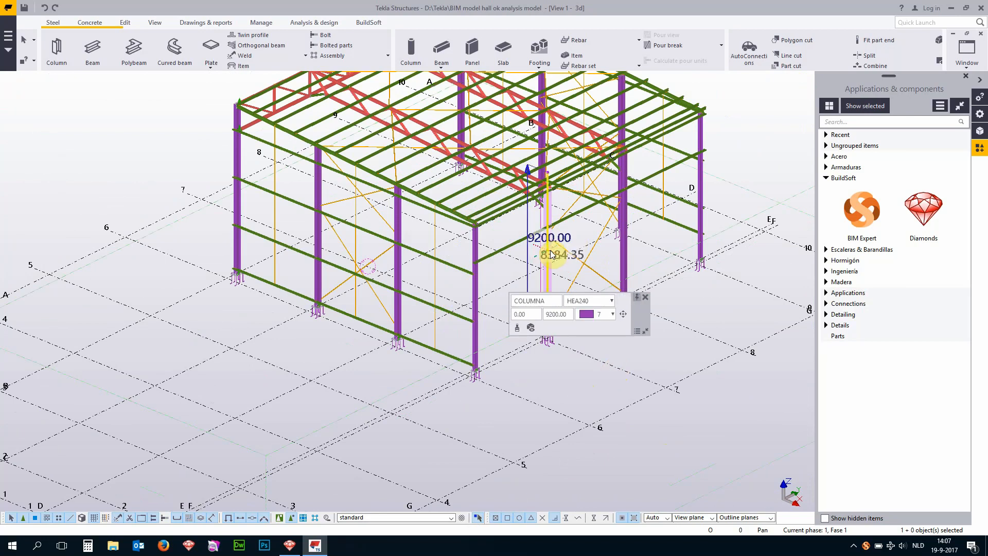
click(386, 259)
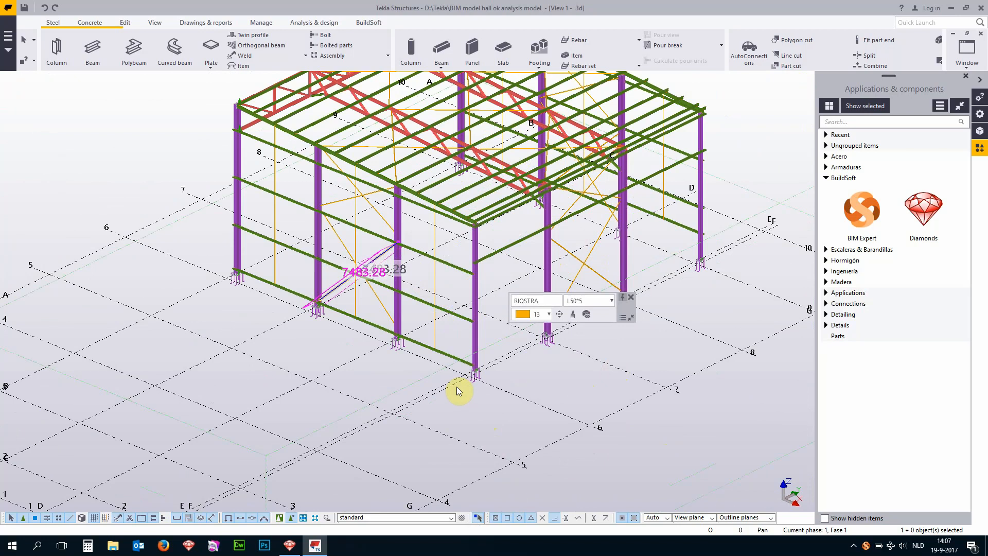
- Review the full properties of the intermediate gable column beside the wall bracing, and close them without changes
scroll(458, 399, down, 3)
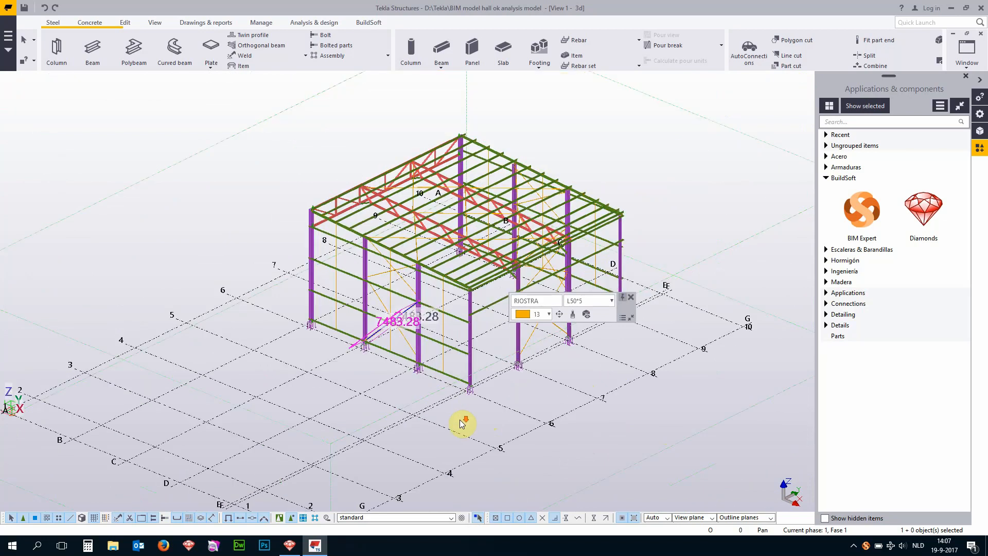
scroll(481, 272, up, 4)
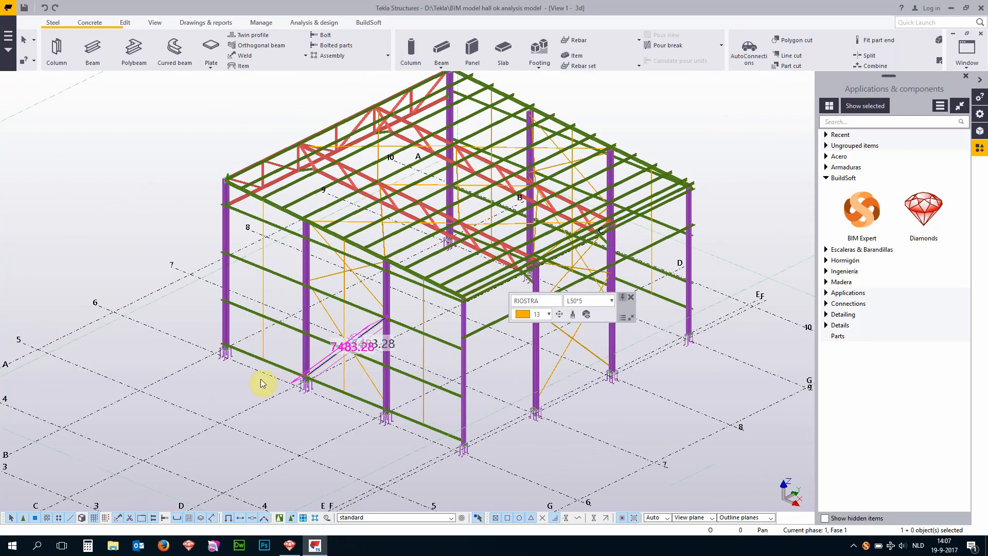
double_click(306, 271)
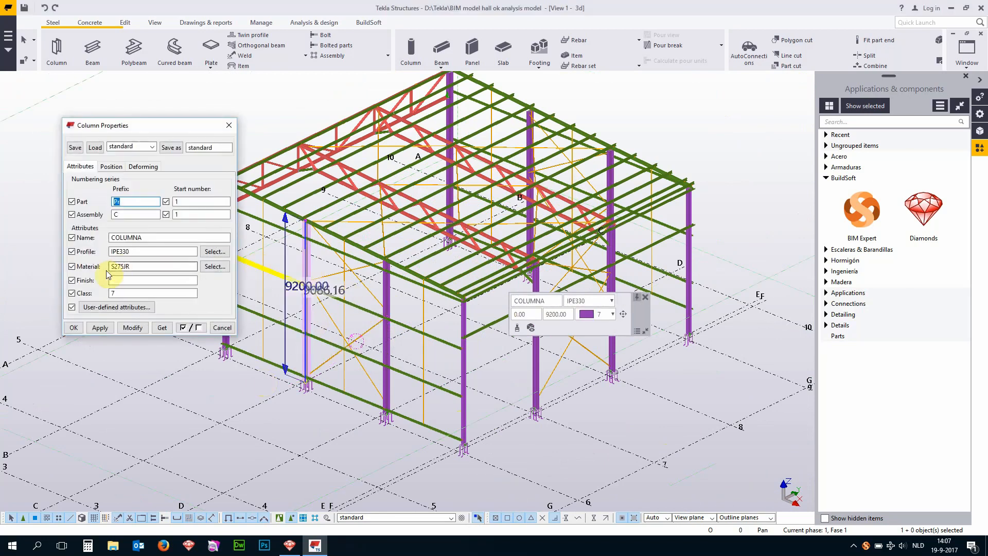
click(229, 125)
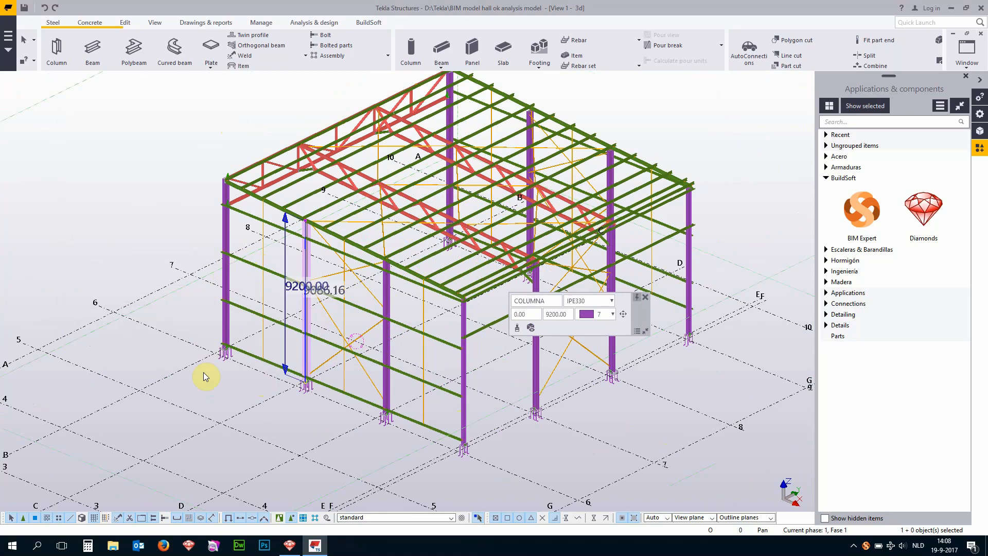
- Open the Analysis & Design Models list and display the analysis model Model 2 good
click(303, 23)
click(71, 47)
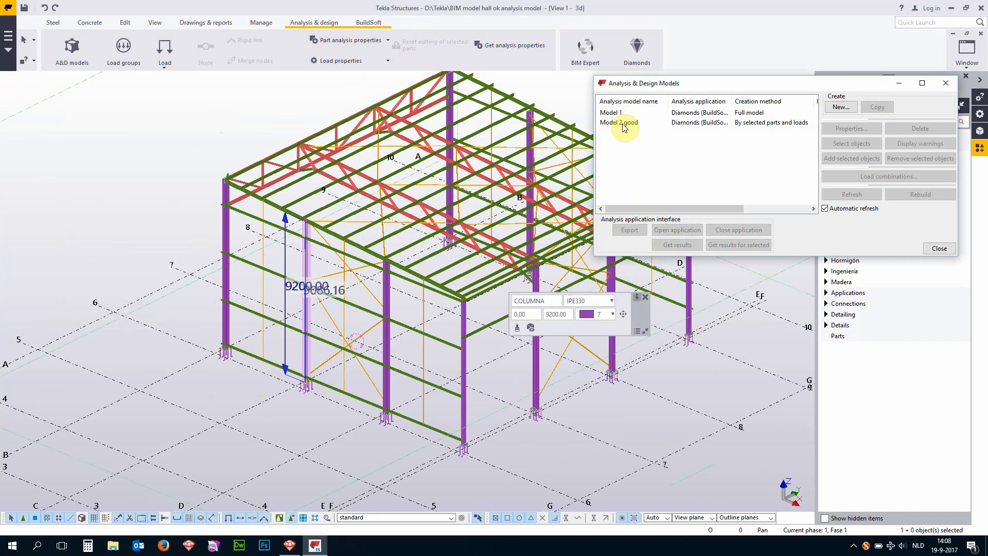
click(623, 125)
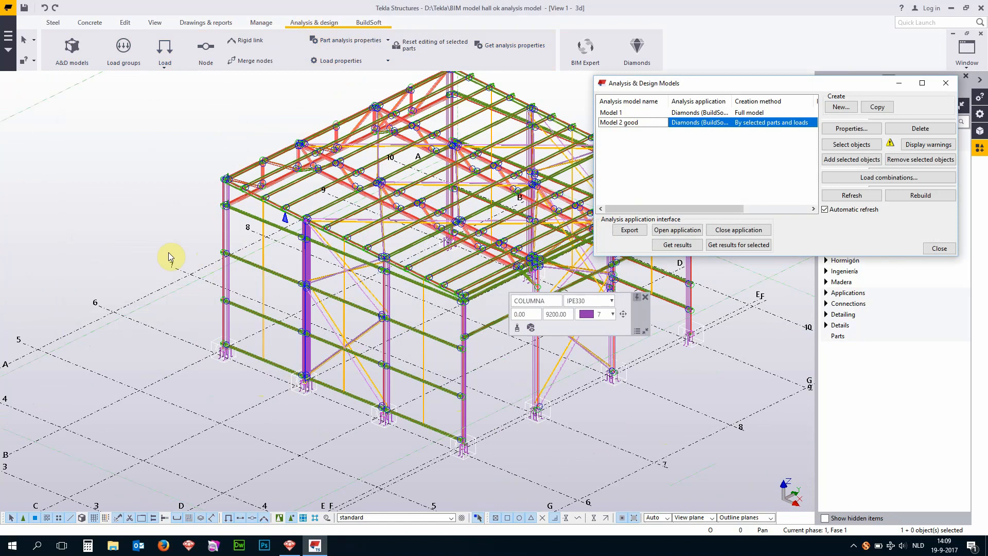
- Examine the analysis nodes and member axes at the gable columns, wall bracing and roof truss connections up close
middle_drag(169, 252, 87, 238)
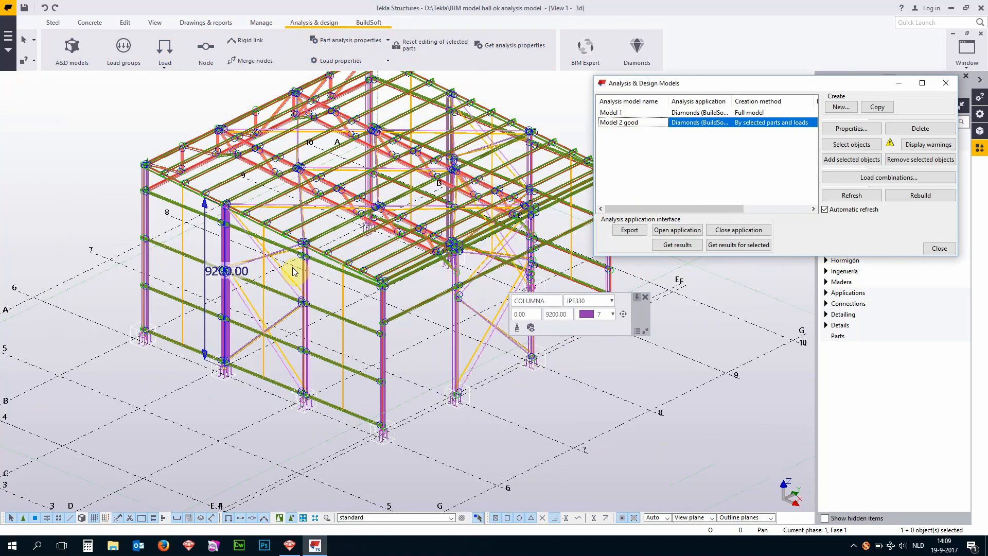
scroll(293, 270, up, 2)
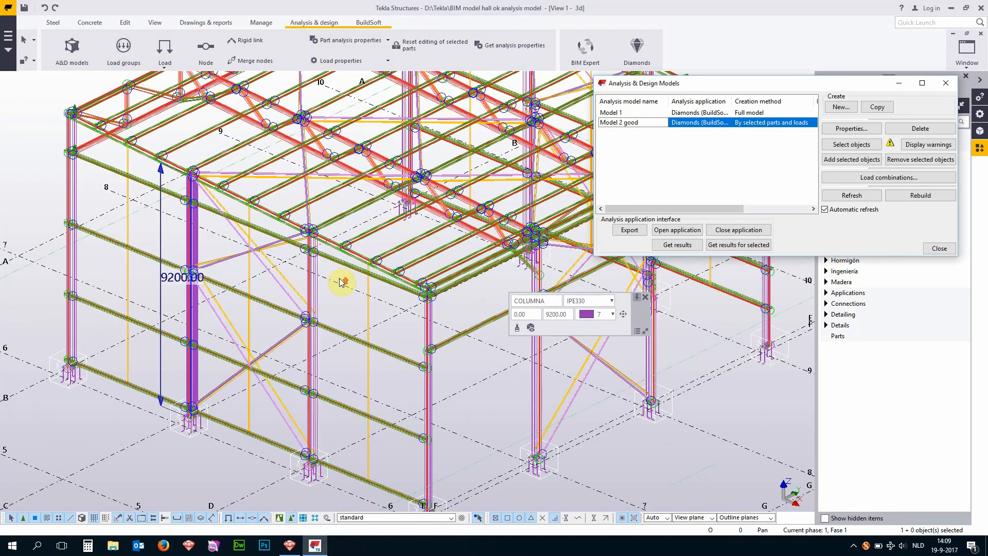
scroll(340, 280, up, 2)
scroll(308, 276, up, 2)
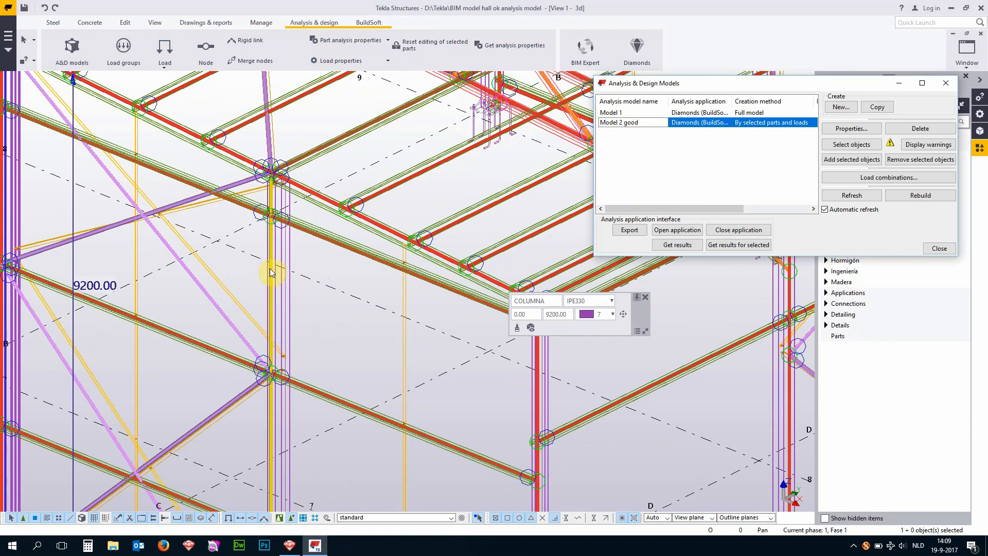
scroll(275, 366, down, 2)
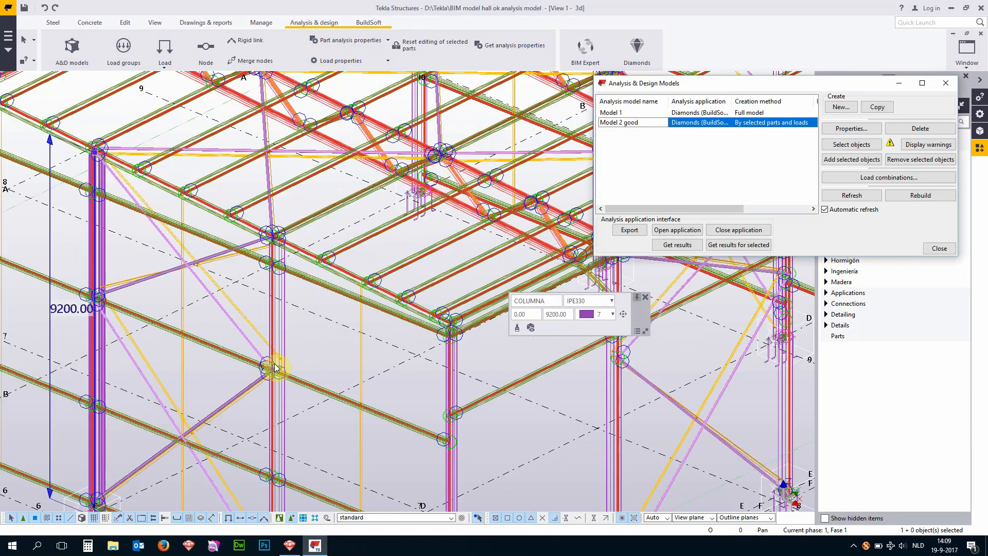
scroll(274, 366, down, 2)
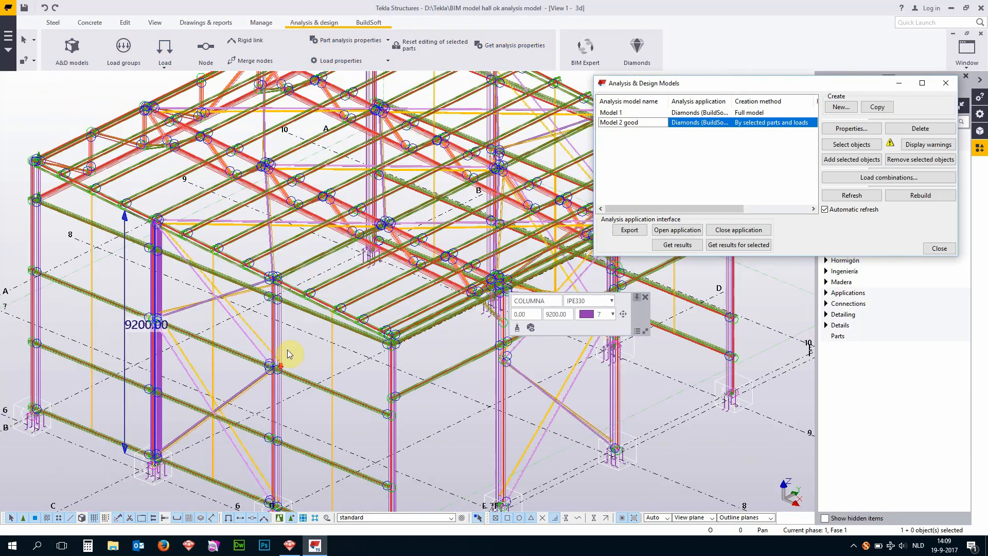
scroll(389, 223, up, 3)
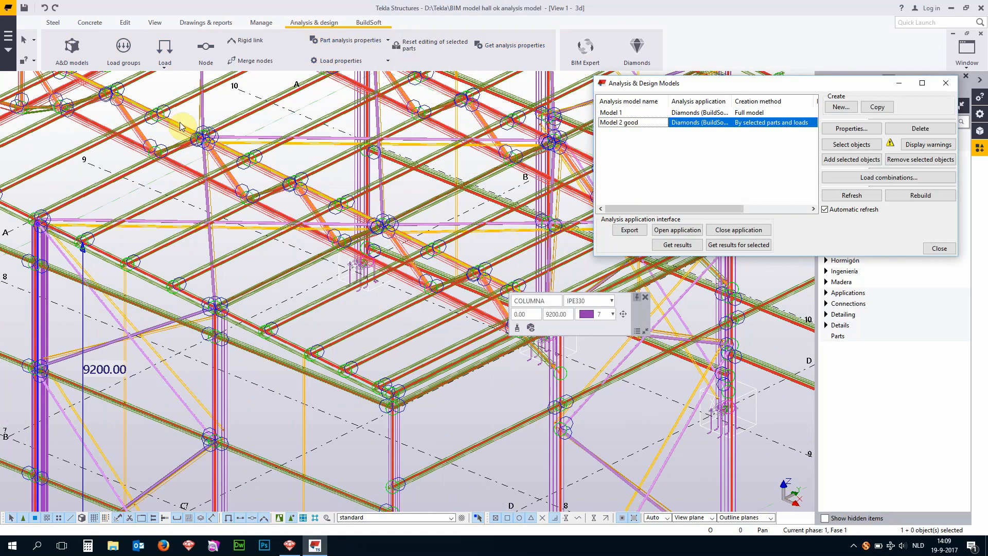
scroll(390, 224, up, 3)
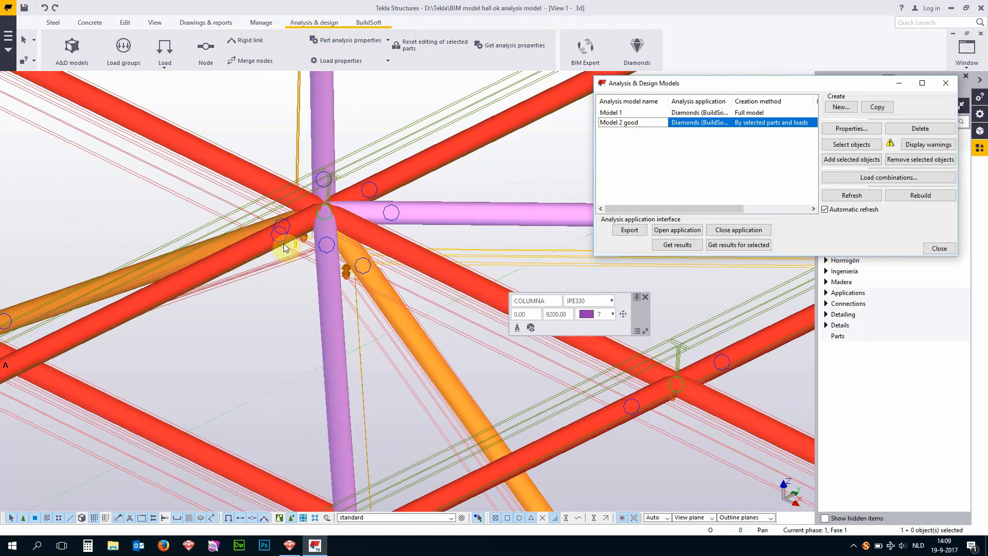
- Compare the physical and analysis members at the truss connection by hiding and redisplaying Model 2 good
click(946, 83)
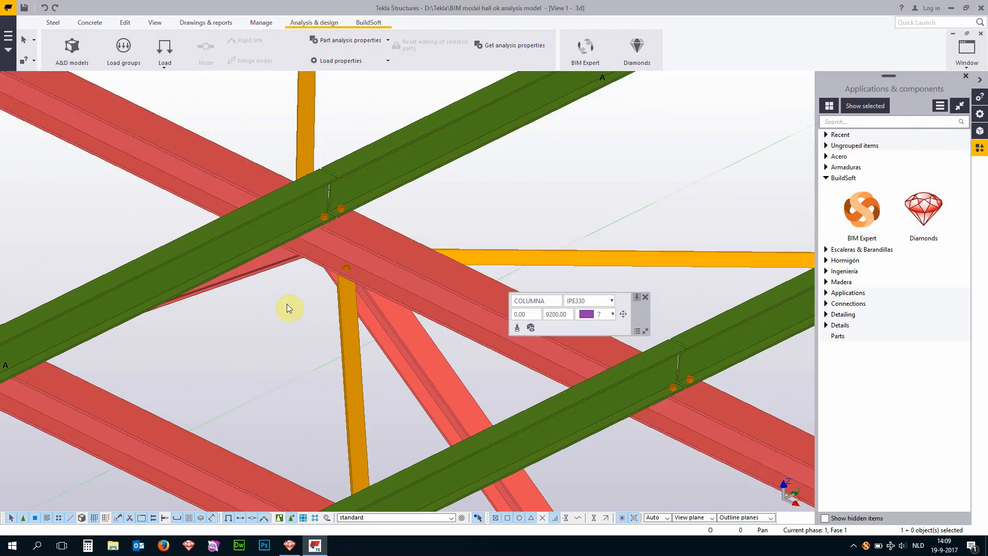
click(72, 49)
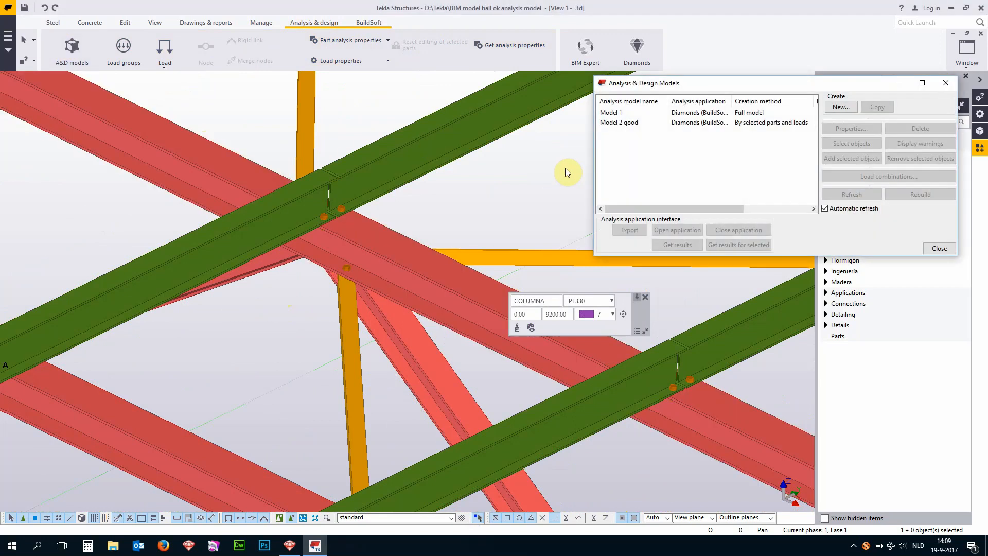
click(624, 124)
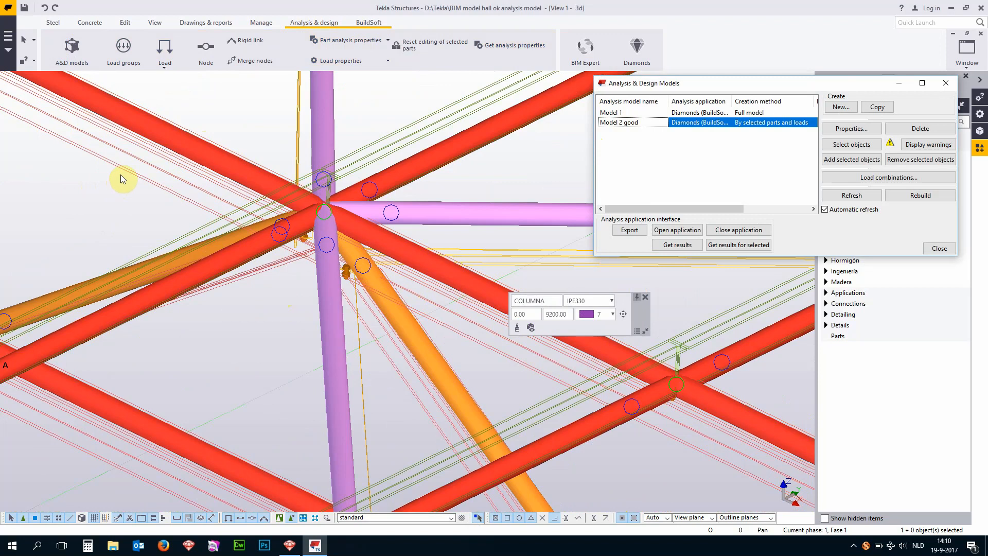
- Examine the analysis axes of the columns, bracing and column bases across the hall, and open the properties of Model 2 good
scroll(120, 174, down, 10)
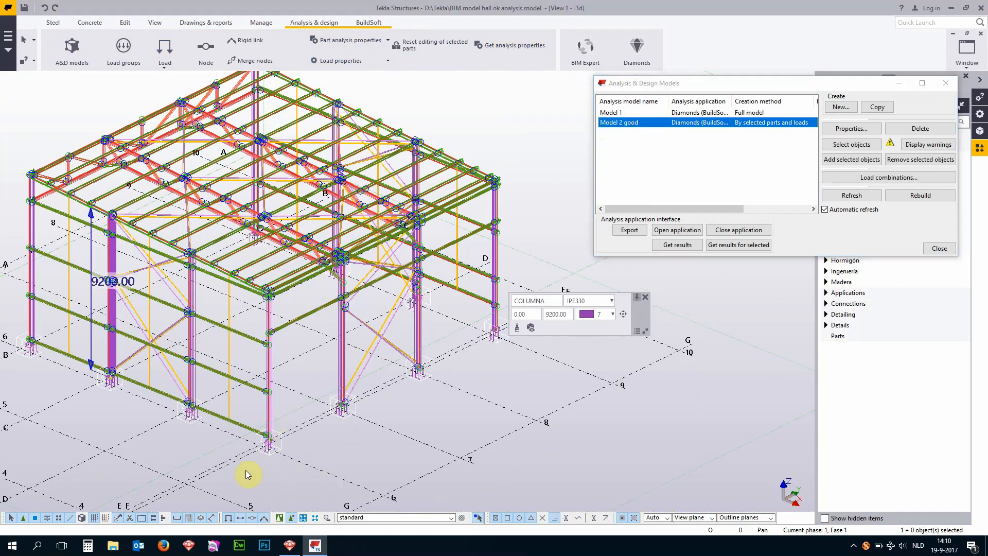
ctrl+middle_drag(246, 470, 196, 462)
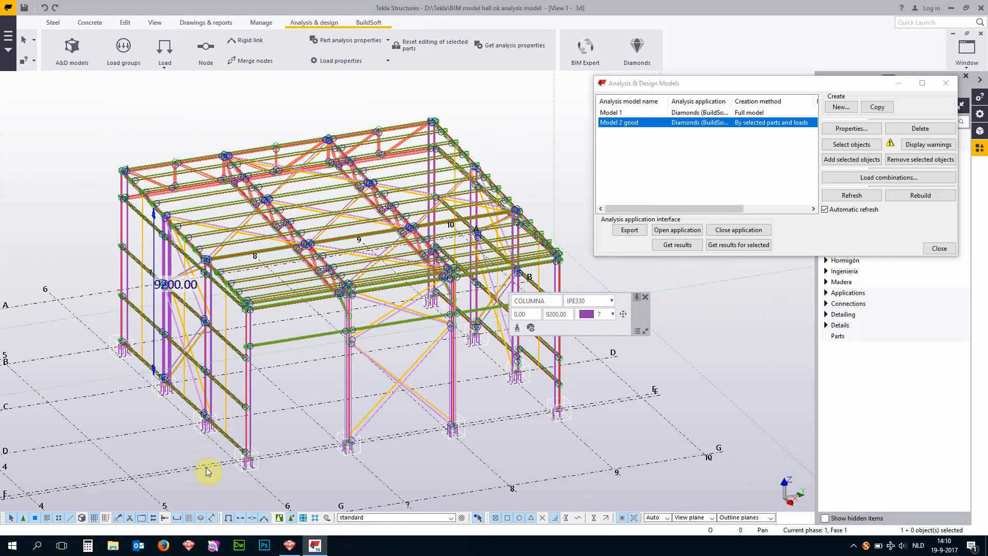
scroll(206, 467, up, 3)
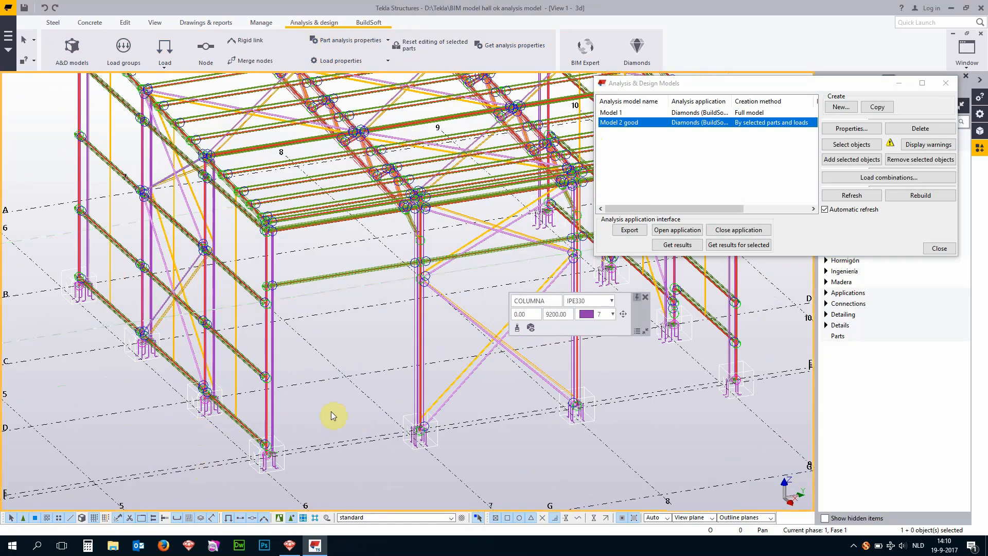
click(271, 361)
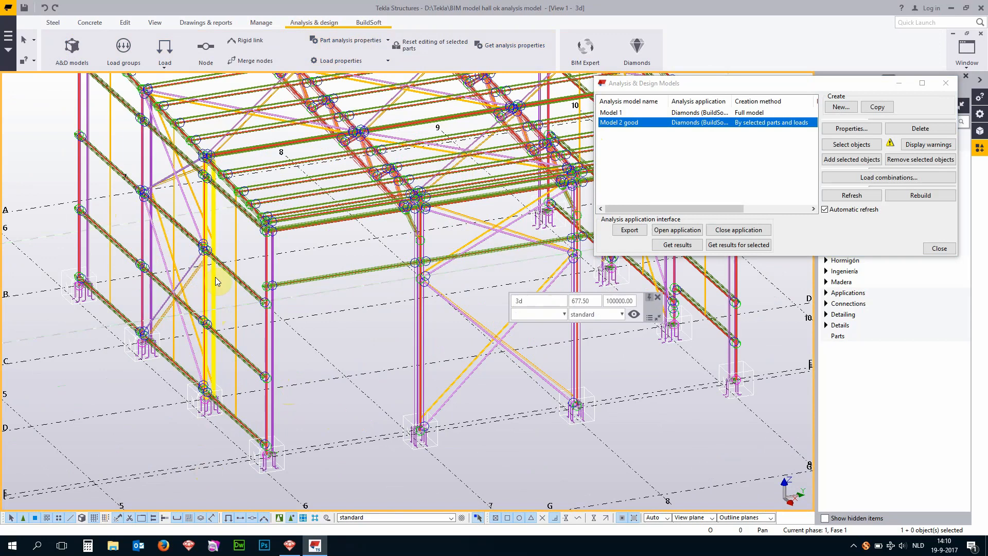
middle_drag(215, 281, 146, 219)
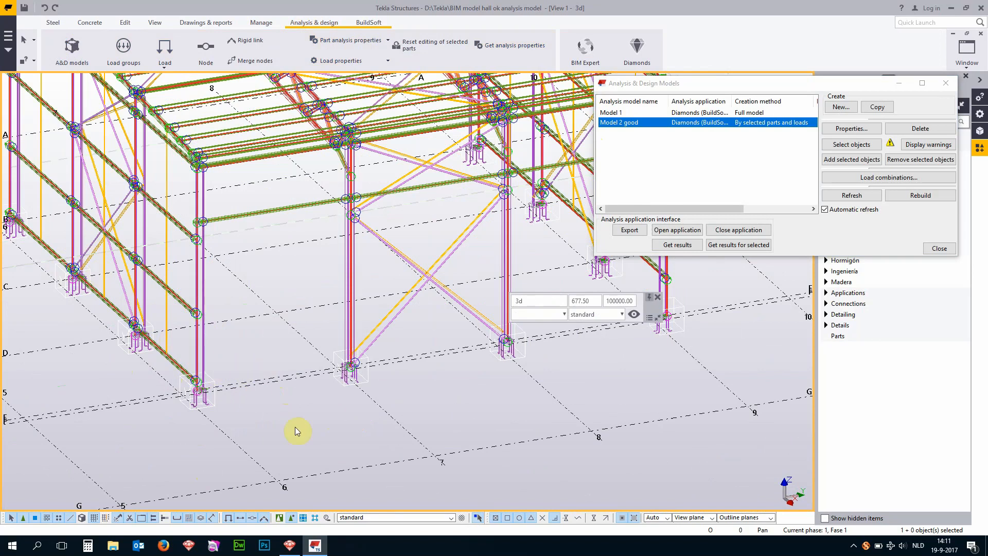
scroll(295, 430, down, 5)
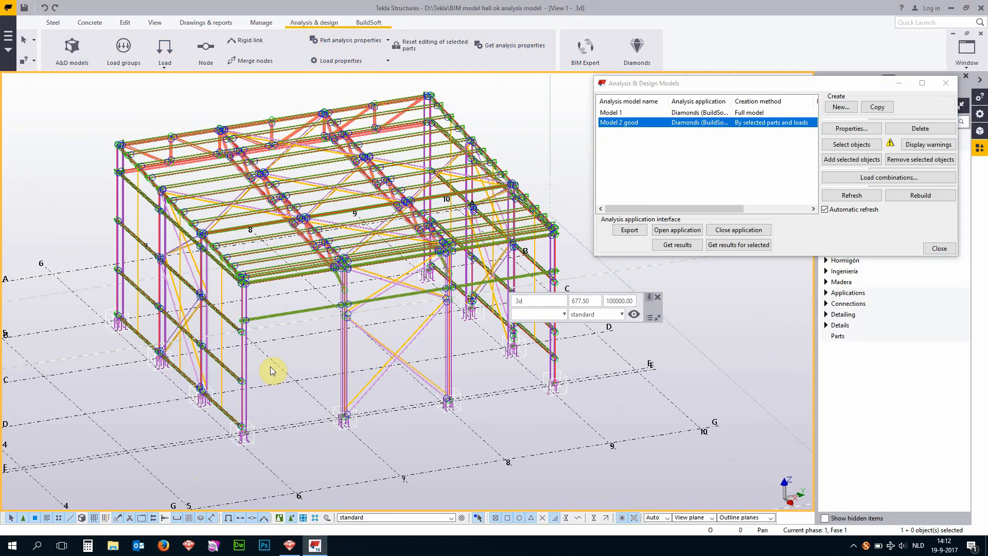
click(864, 132)
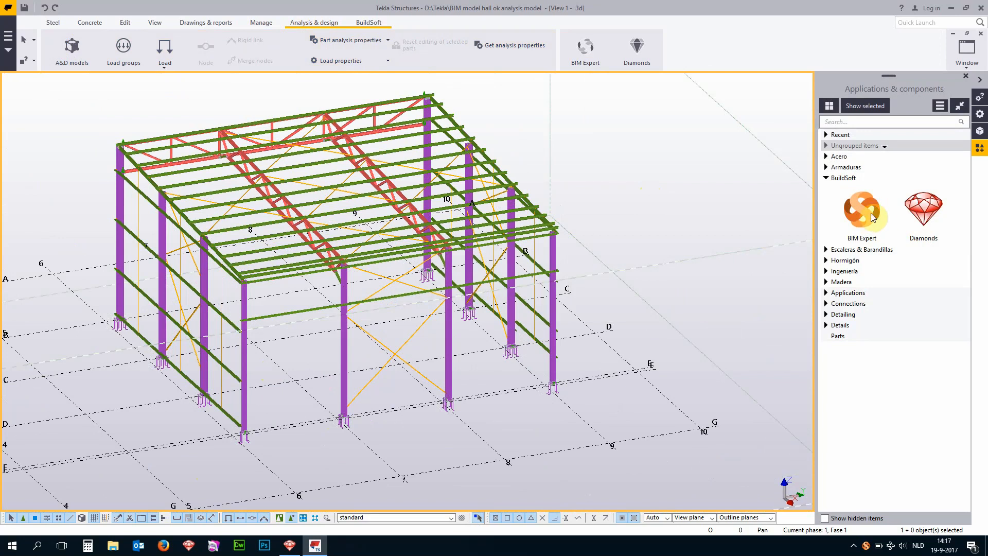
- Export the analysis model to BIM Expert with the default options and import Model 2 good there
double_click(870, 213)
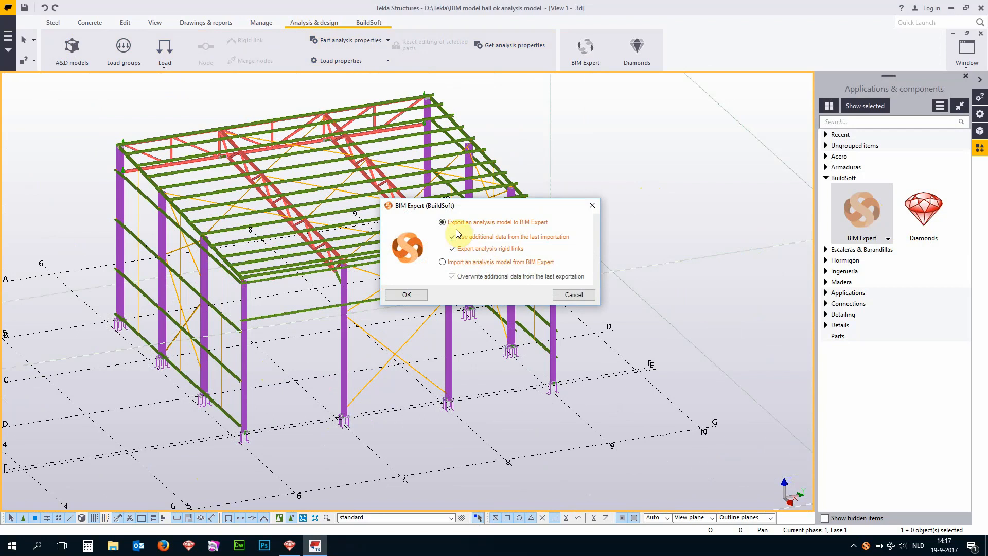
click(389, 296)
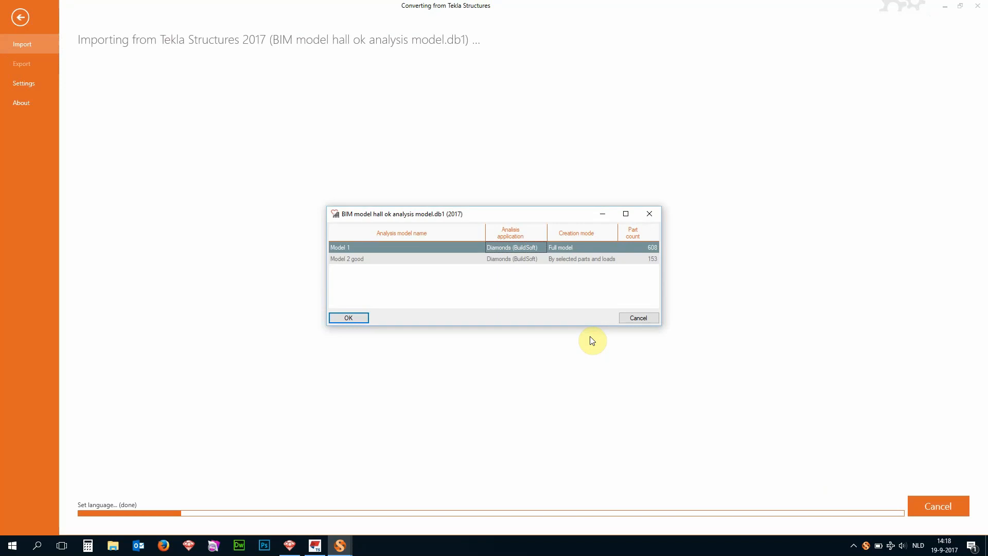
click(367, 263)
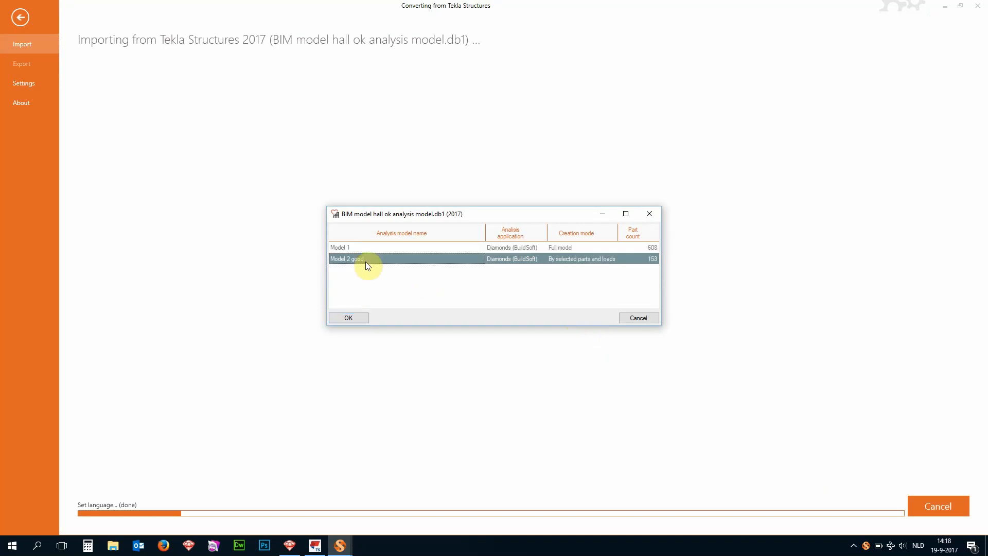
click(359, 318)
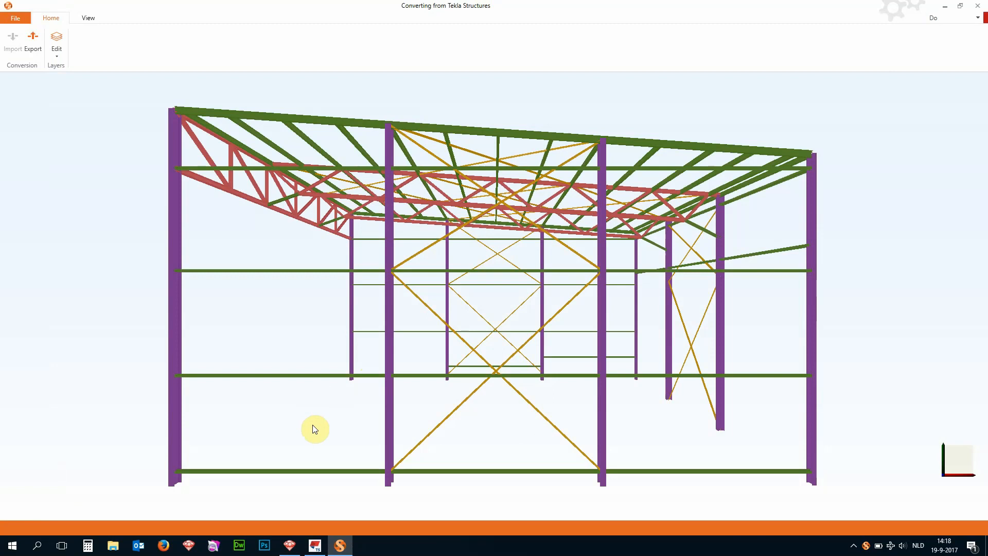
- Export the model from BIM Expert to the open Diamonds window, check that the conversion task has ended, and switch to Diamonds
click(38, 44)
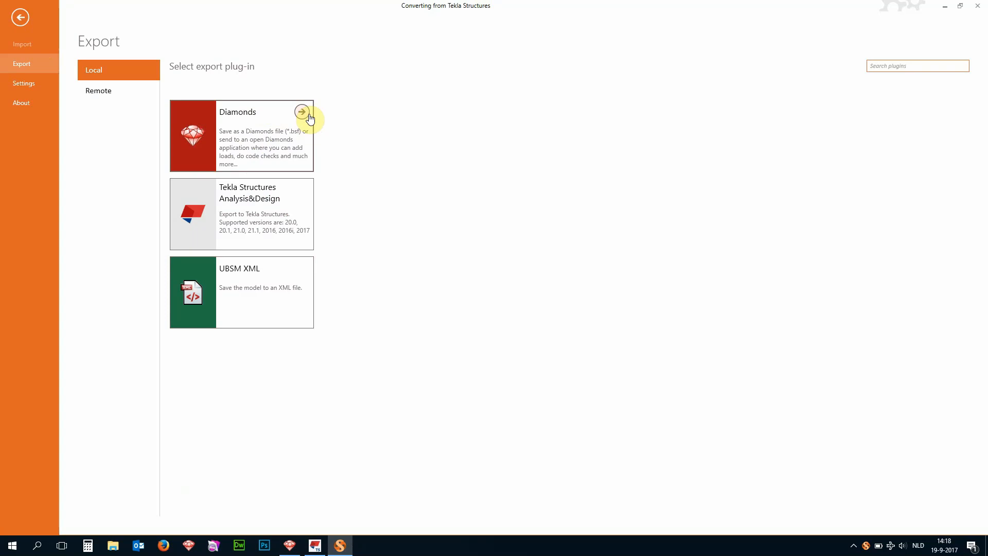
click(302, 112)
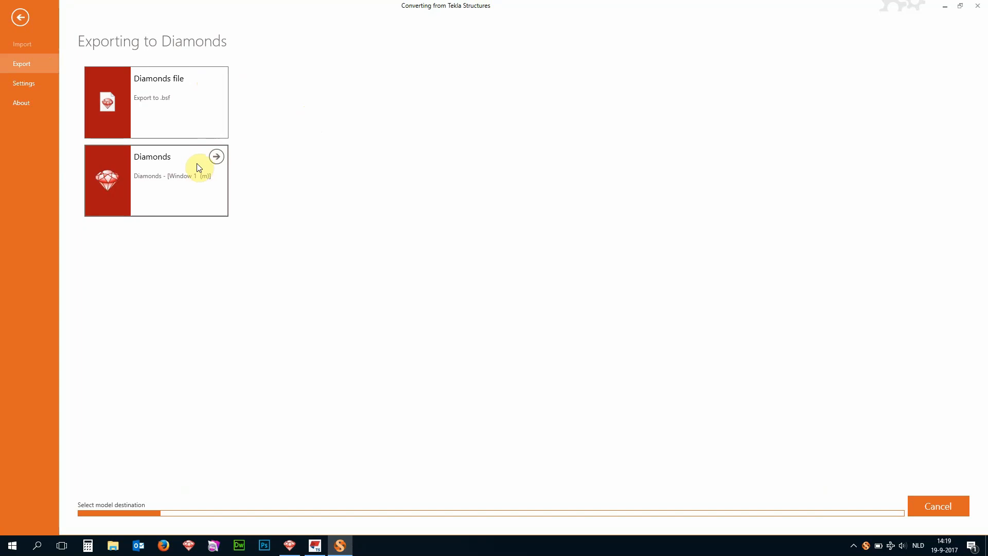
mouse_move(291, 551)
click(216, 157)
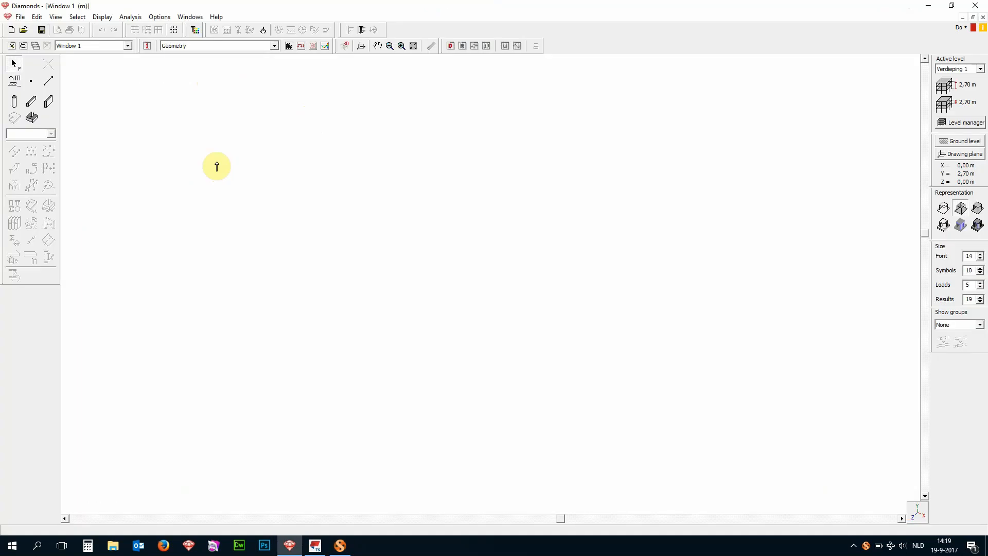
click(339, 549)
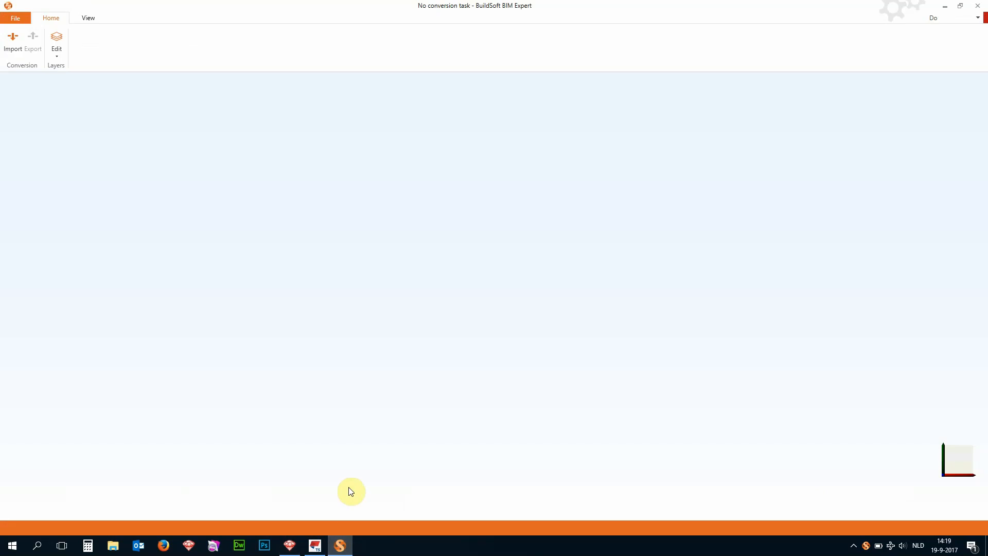
click(290, 544)
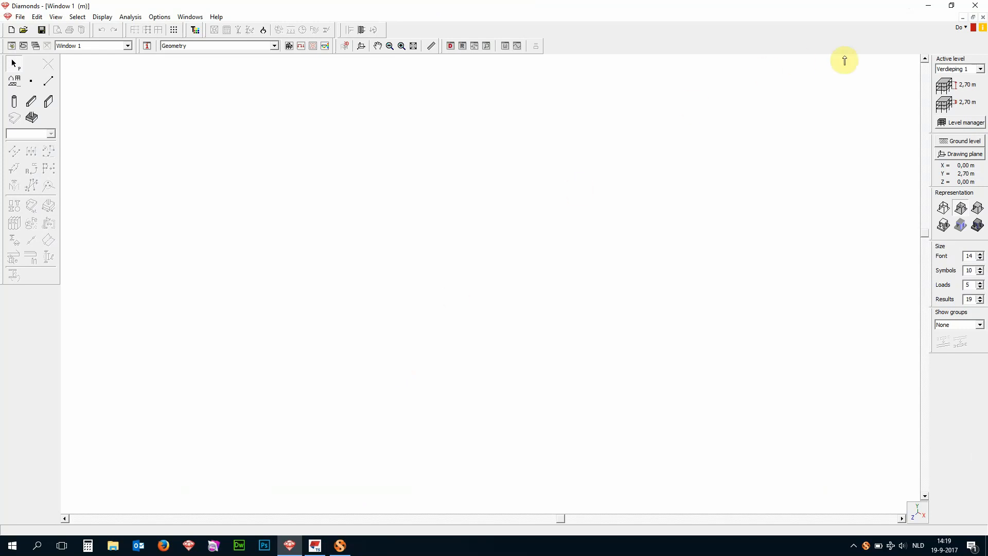
- Load the received external model without saving the current project, and close the notifications
click(983, 29)
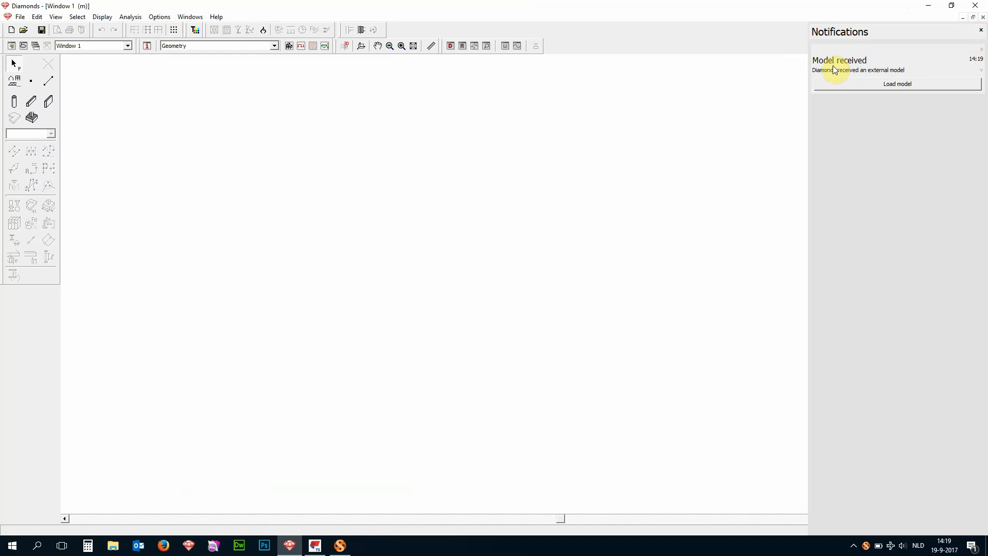
click(877, 85)
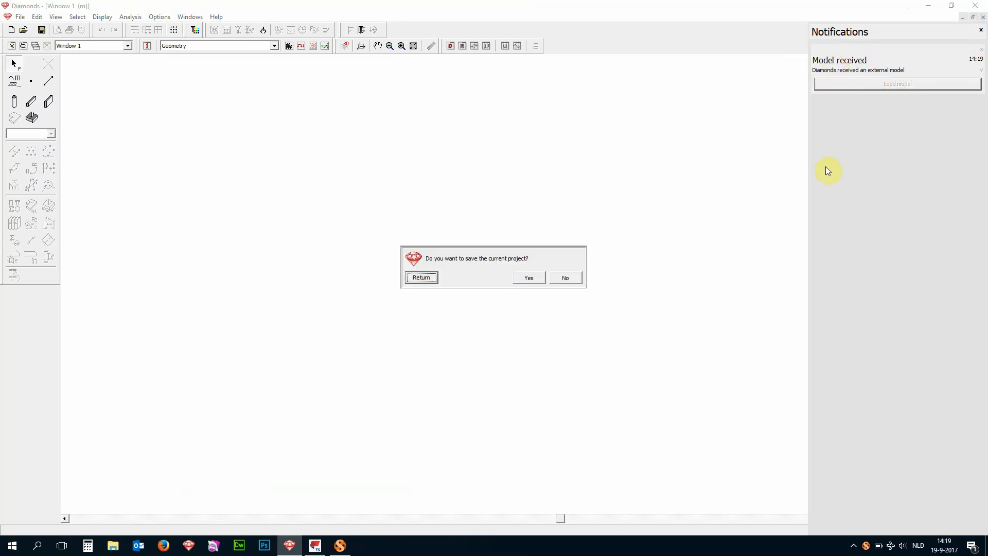
click(564, 282)
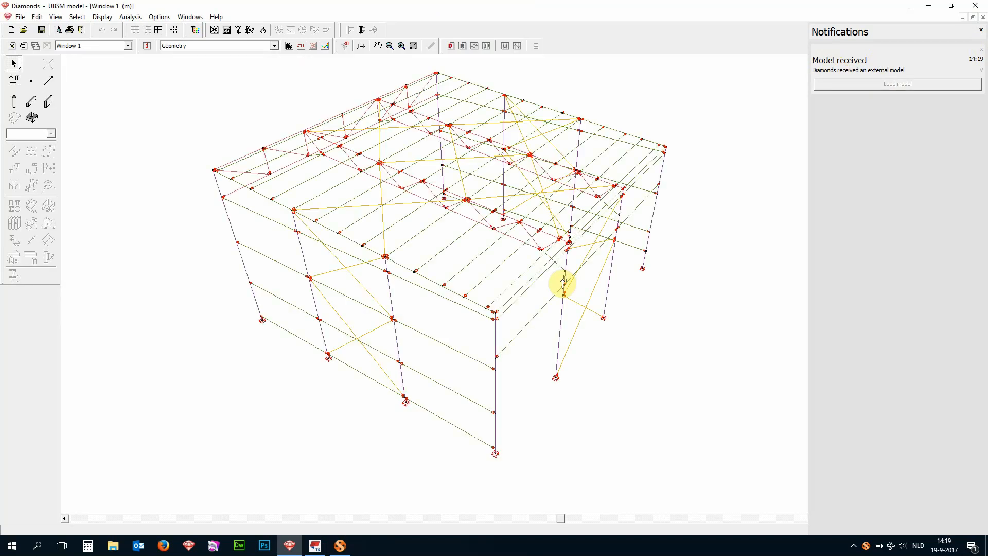
click(981, 31)
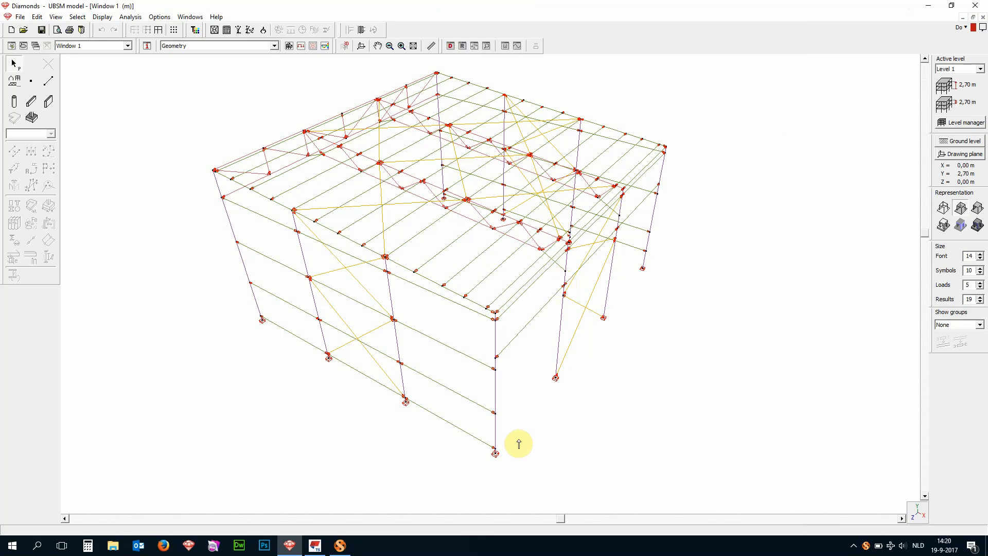
- Inspect the line properties of the front corner column and of the neighbouring side-wall column without changing them
double_click(496, 394)
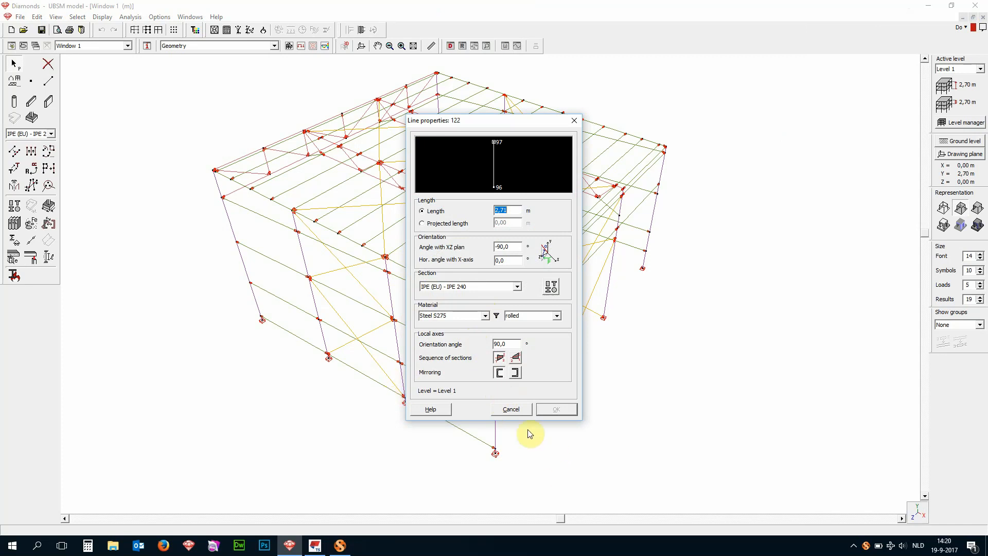
click(525, 410)
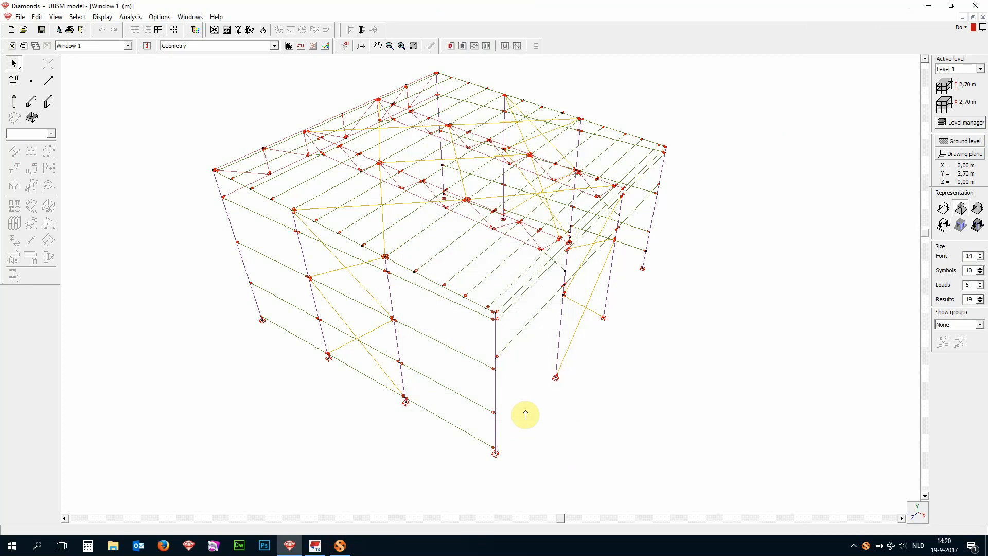
click(562, 339)
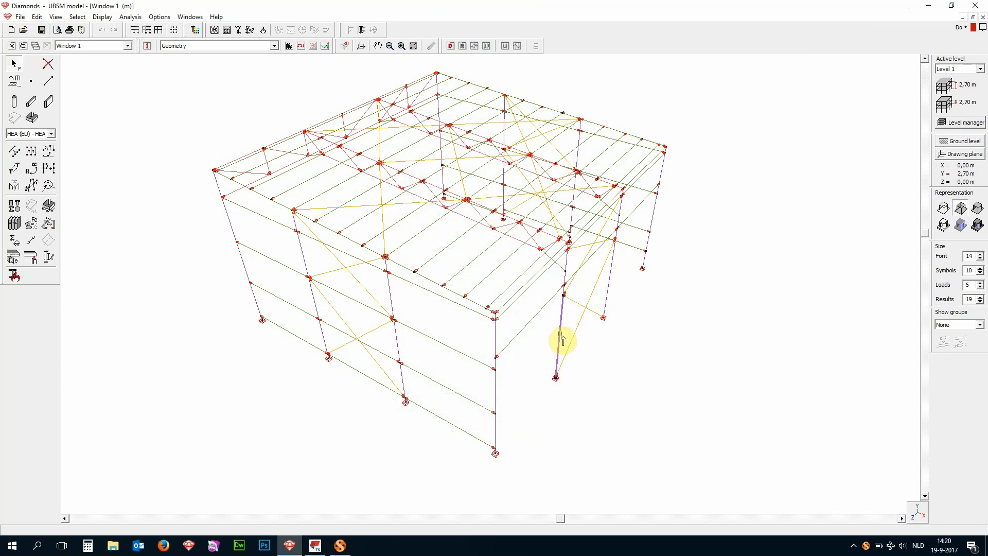
double_click(562, 339)
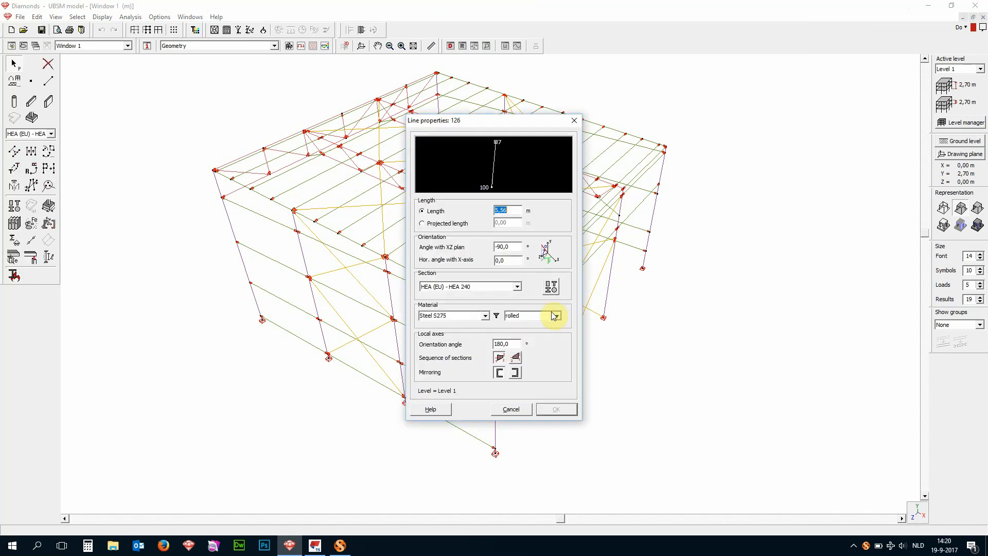
click(519, 410)
- Inspect the line properties of a diagonal wall brace and of a roof purlin without changing them
click(354, 286)
double_click(356, 285)
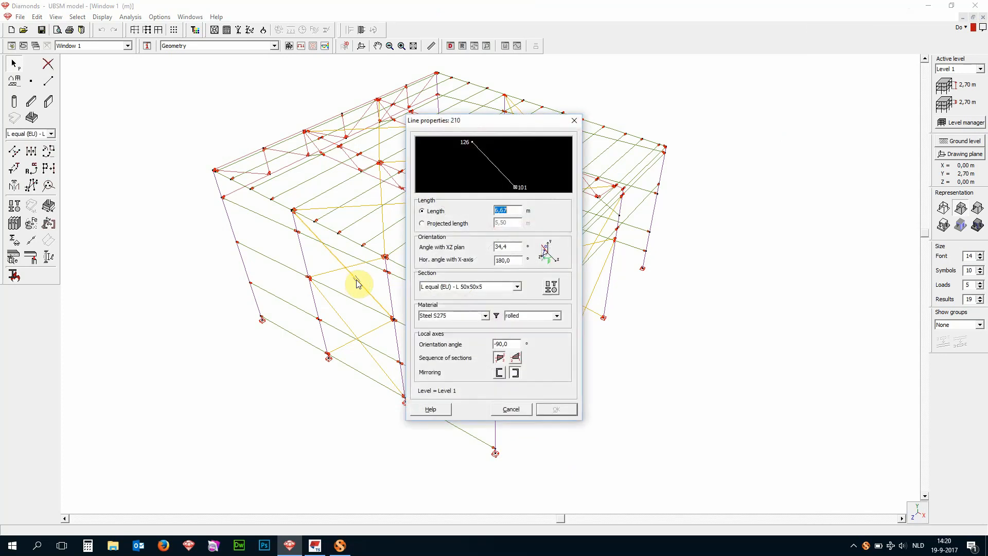
click(515, 410)
click(404, 248)
double_click(405, 247)
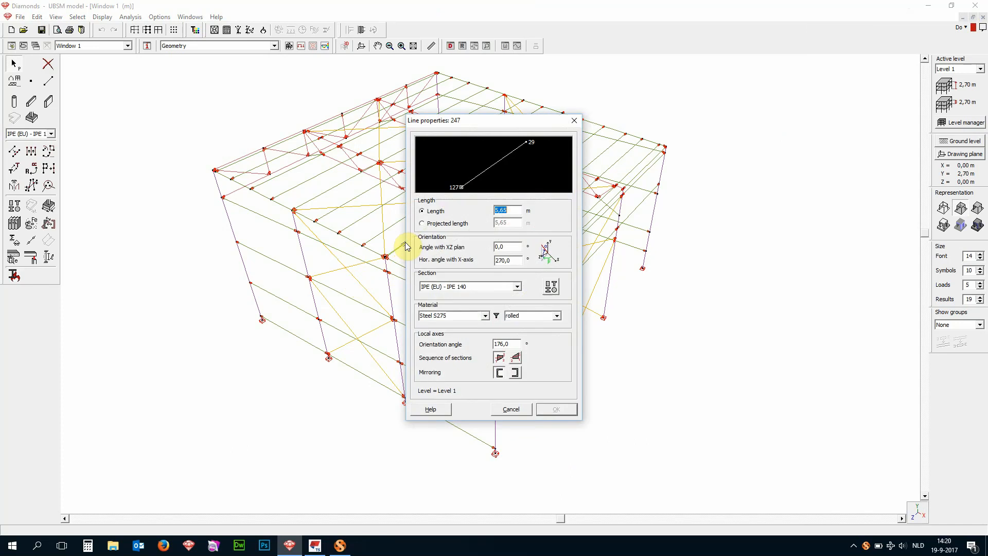
click(509, 410)
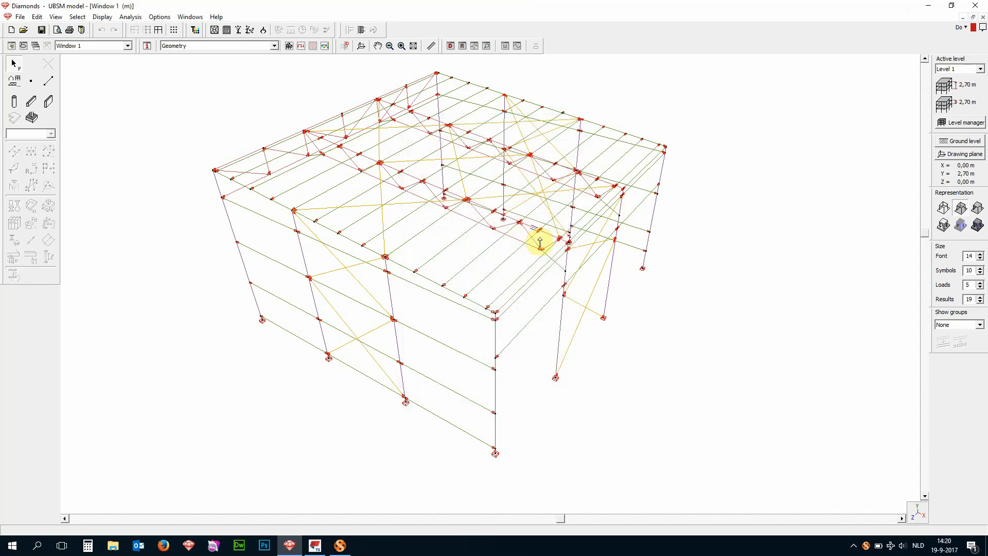
- Inspect the section, material and orientation of a roof truss chord in its line properties
scroll(513, 241, up, 2)
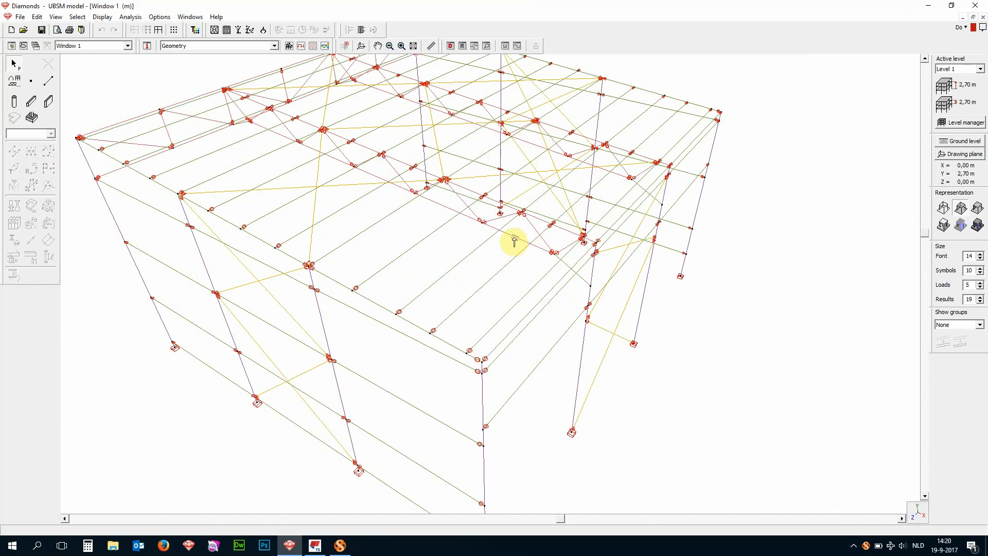
click(514, 241)
double_click(514, 241)
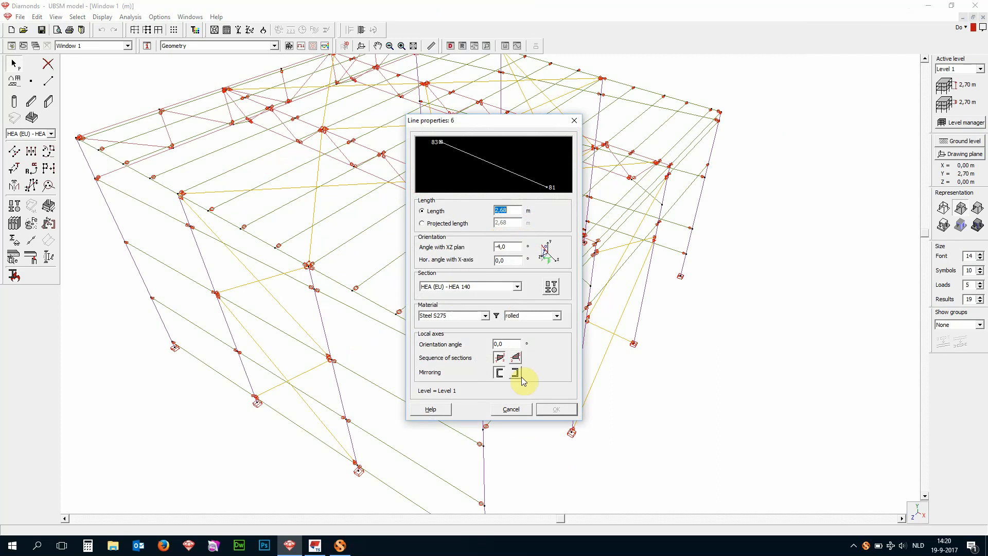
click(511, 409)
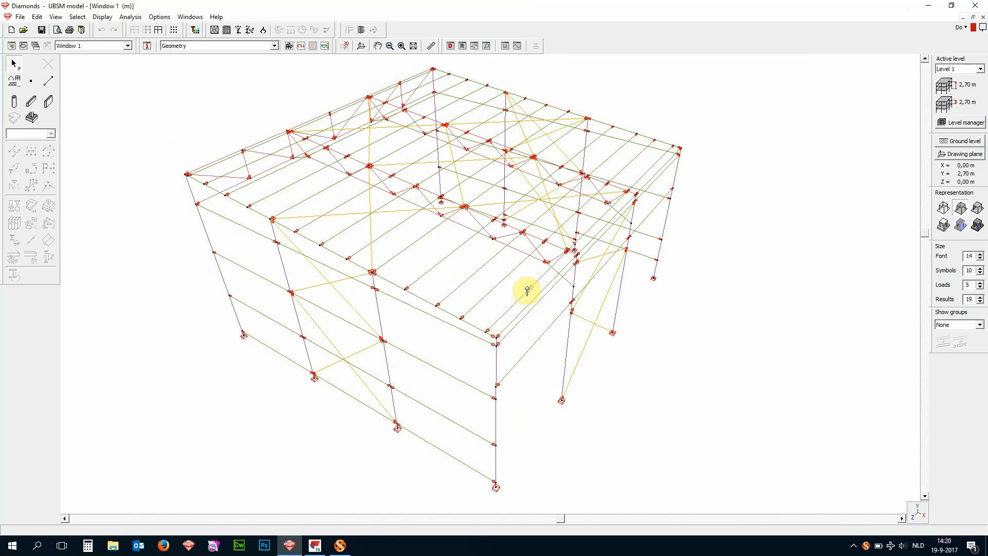
scroll(527, 291, down, 1)
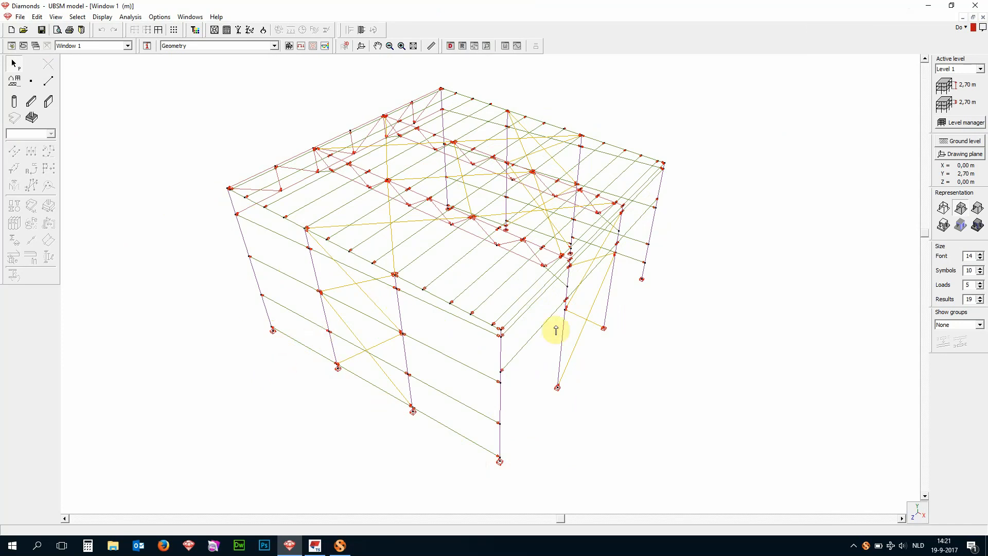
- Examine the hinges on a wall rail and the bar-end releases and tie rod setting of the upper wall brace
scroll(574, 329, up, 1)
scroll(289, 273, up, 3)
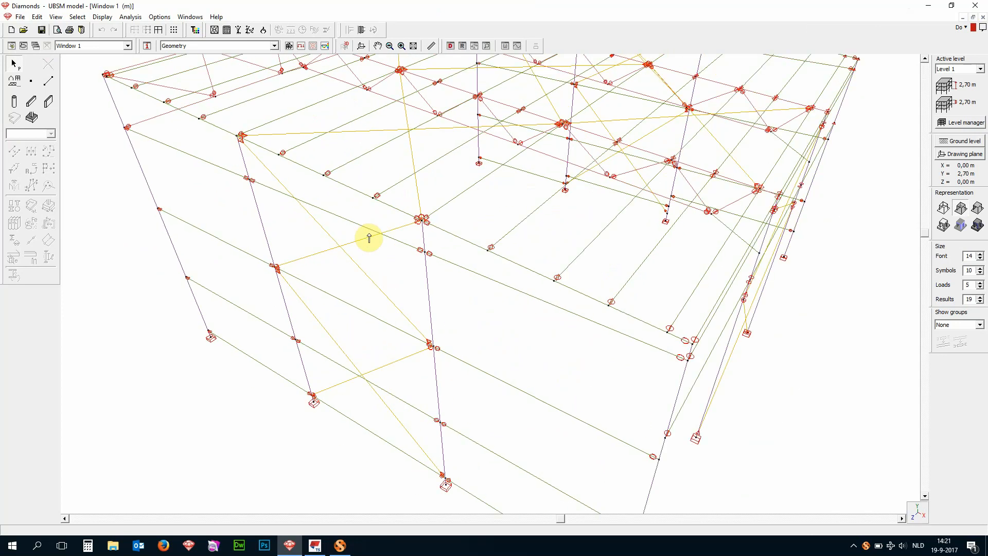
click(474, 277)
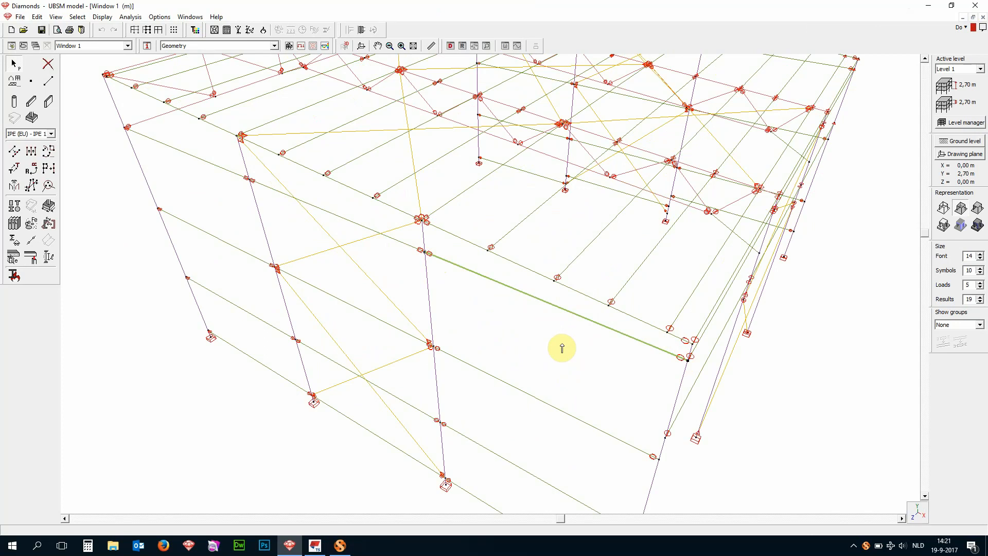
click(253, 155)
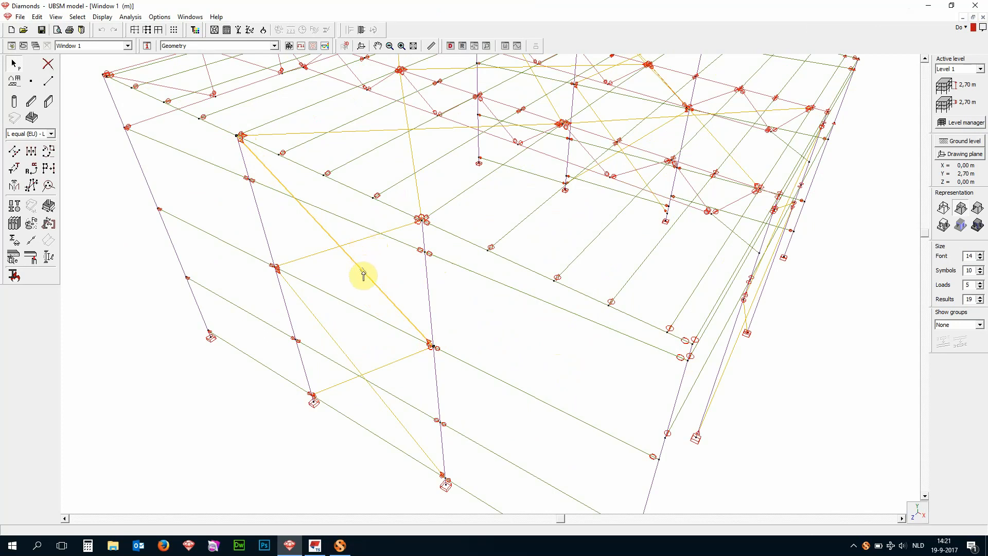
click(32, 242)
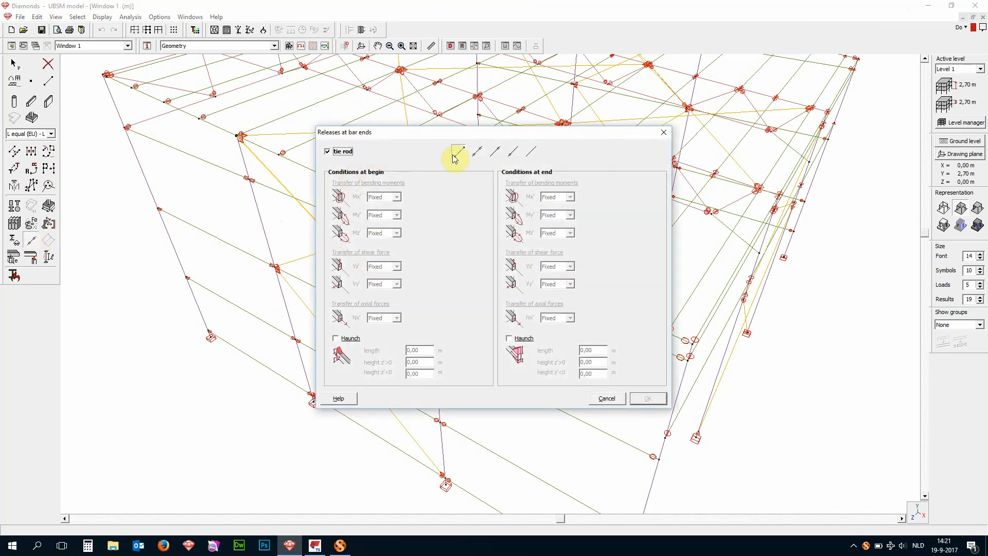
click(664, 132)
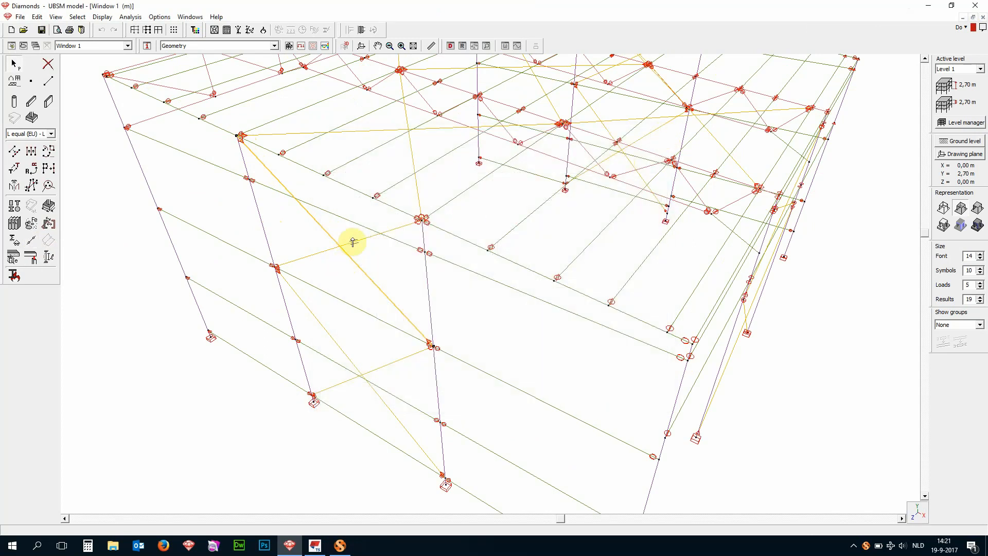
- Examine the release symbols up close where the roof bracing meets the truss, and return to the whole hall
scroll(547, 137, up, 3)
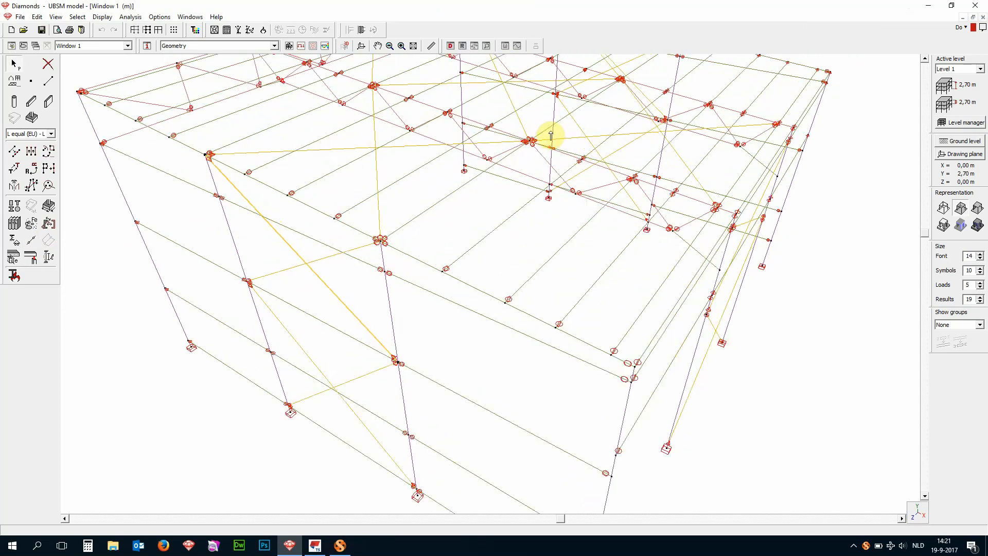
scroll(485, 149, up, 5)
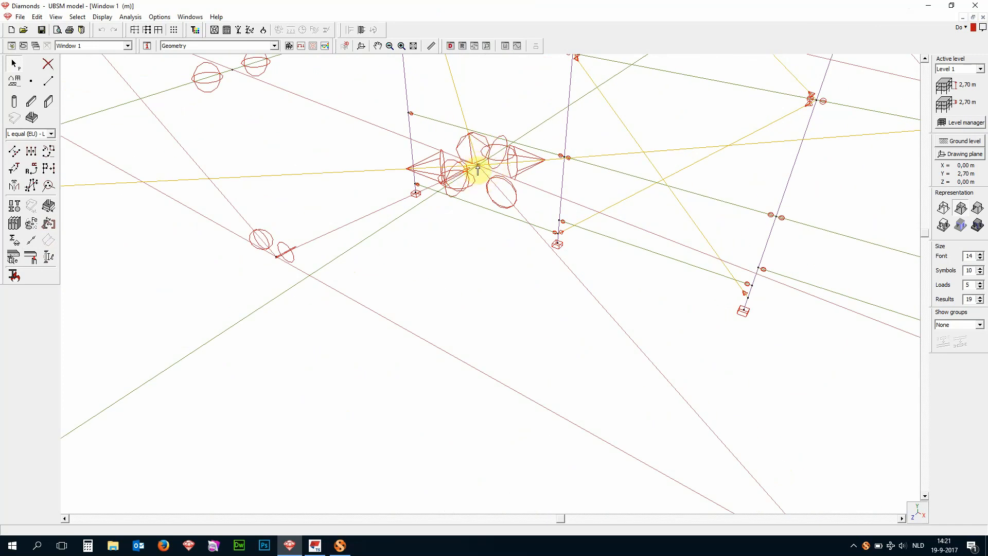
scroll(477, 169, down, 3)
scroll(466, 159, down, 2)
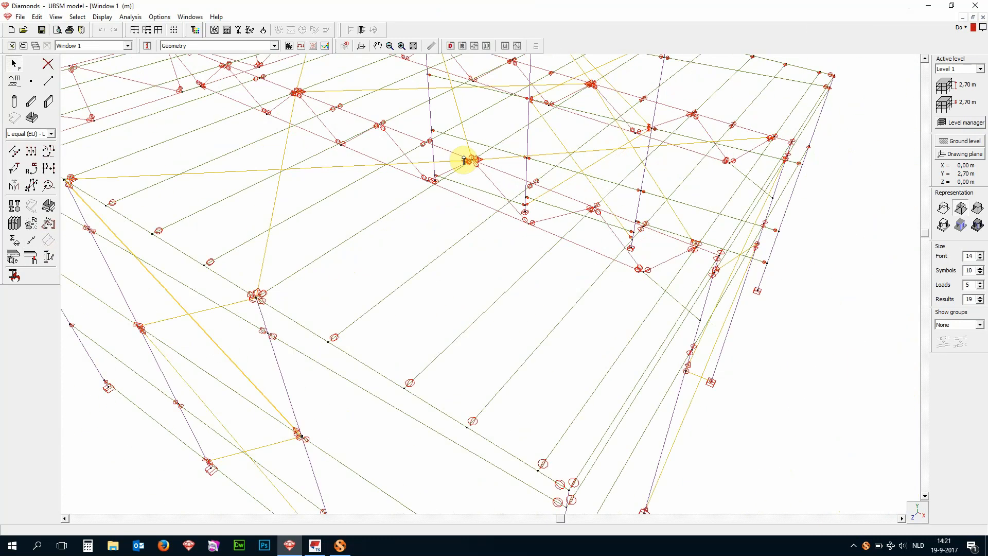
scroll(585, 216, down, 1)
scroll(585, 216, down, 2)
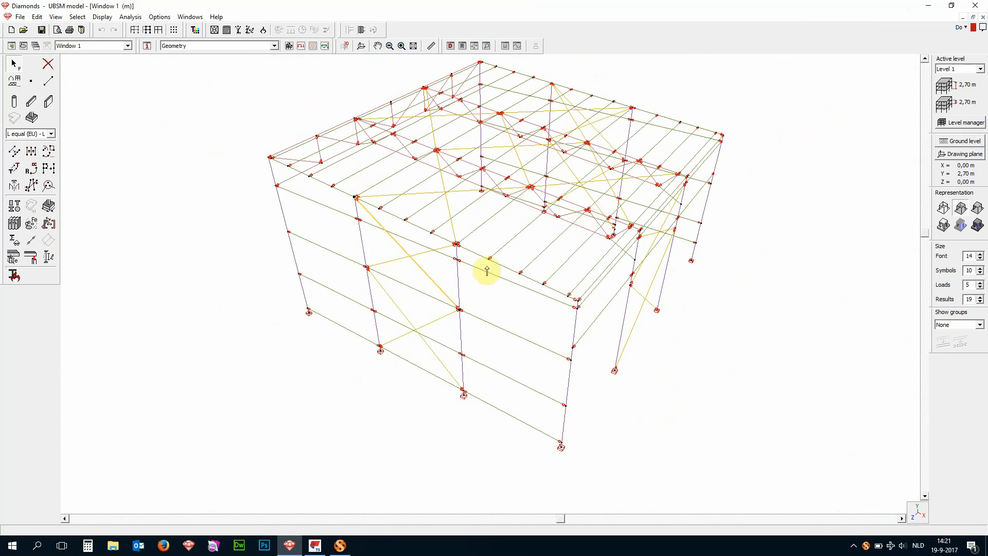
scroll(533, 170, down, 1)
scroll(574, 126, up, 1)
scroll(574, 126, down, 1)
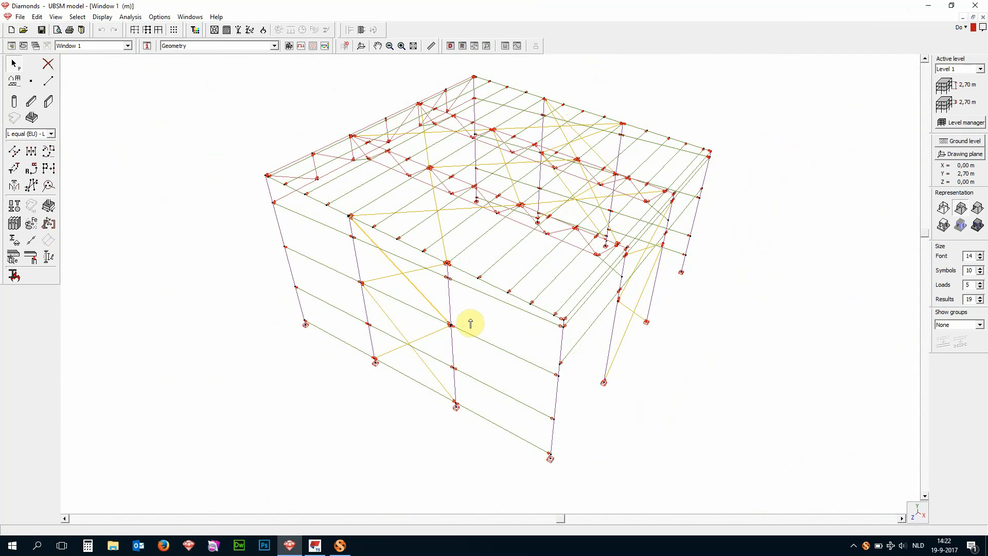
- Select all columns, all purlins and rails, all bracing and all truss members in turn, and clear the selection
double_click(449, 301)
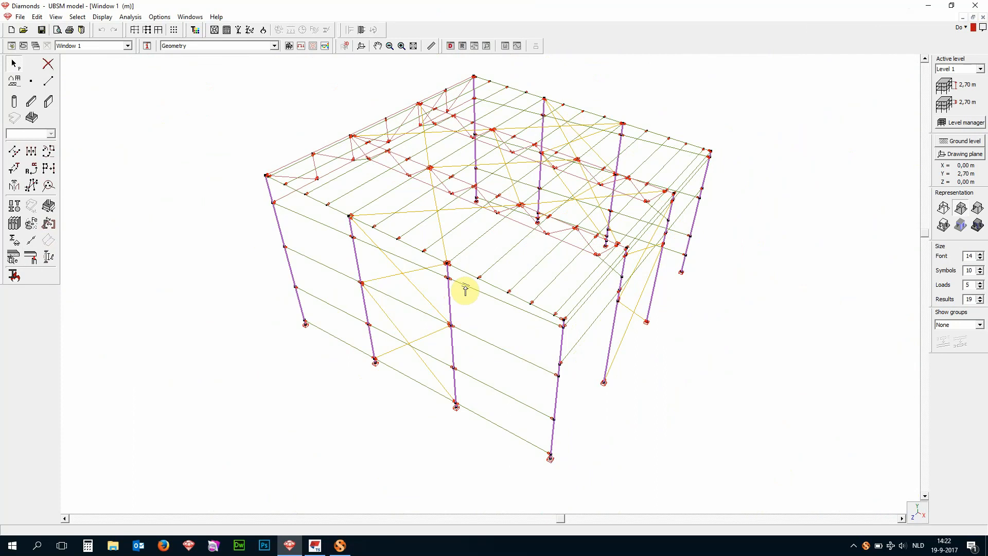
double_click(465, 291)
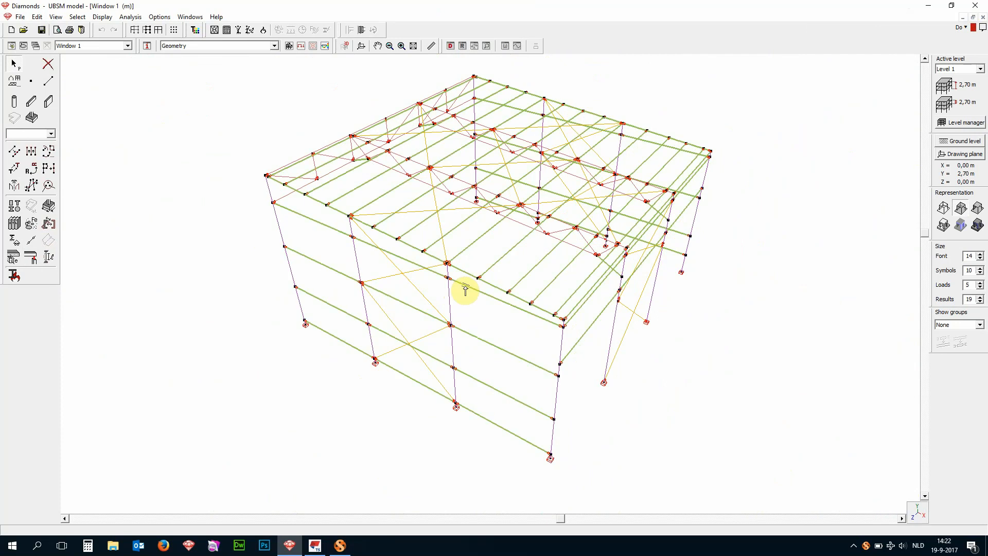
double_click(431, 302)
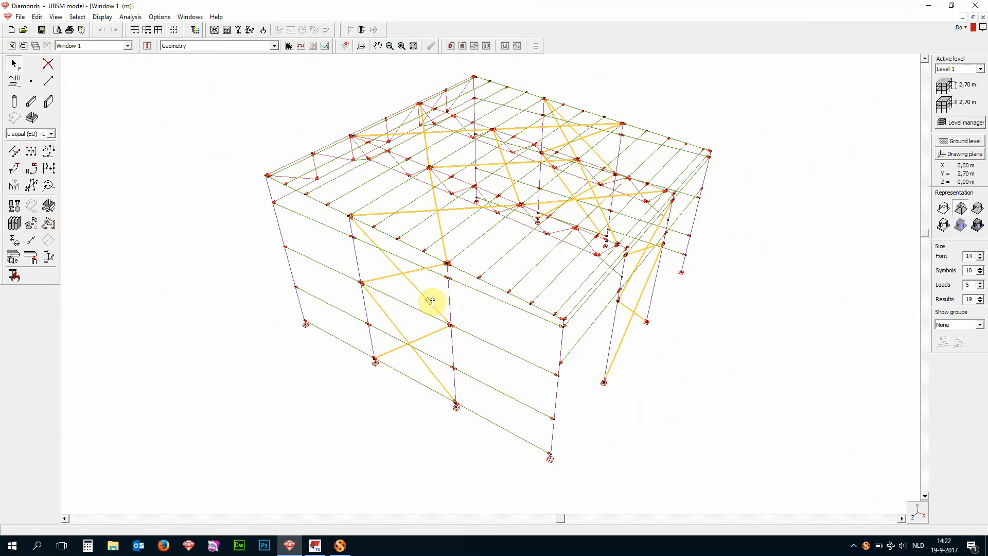
double_click(461, 184)
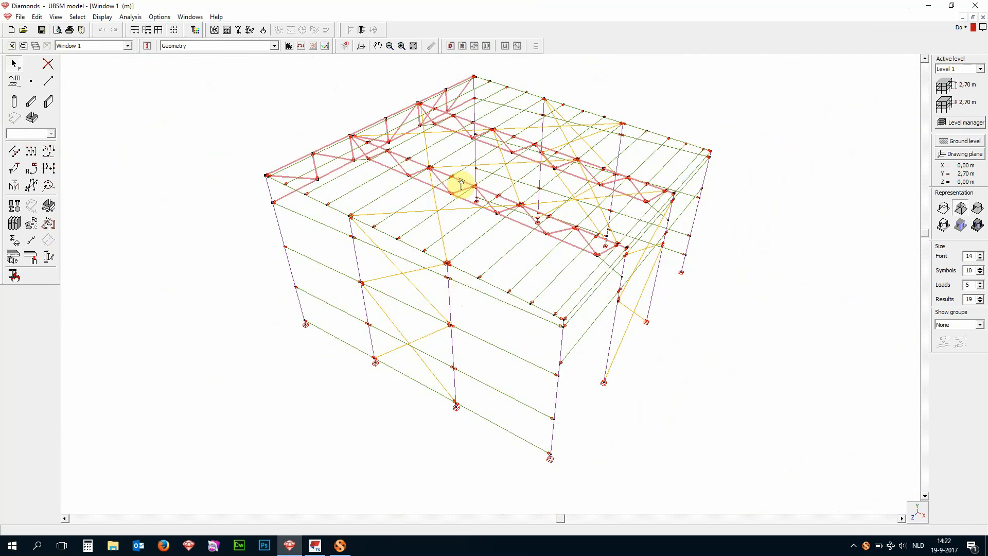
click(190, 312)
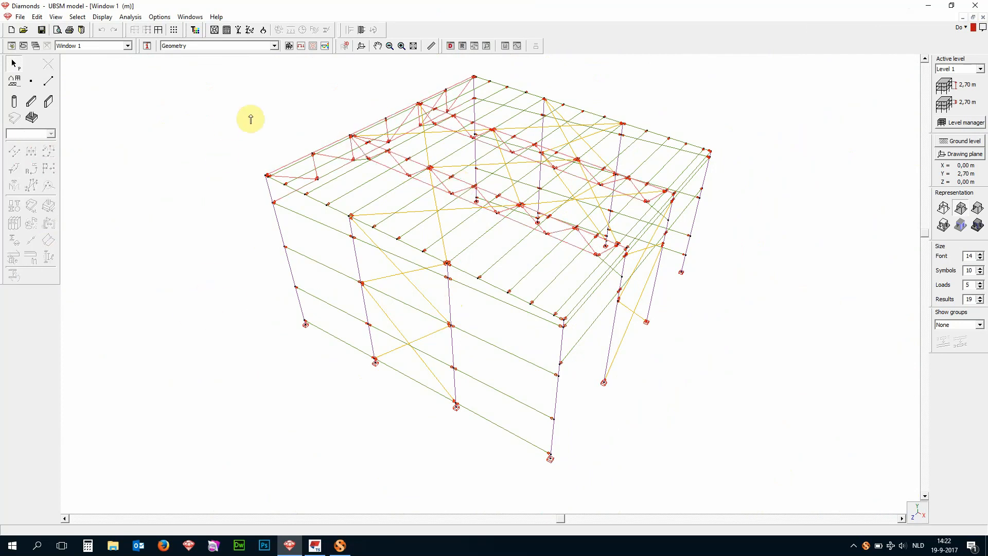
- Switch the model window to its loads configuration and open the load group definitions
click(380, 197)
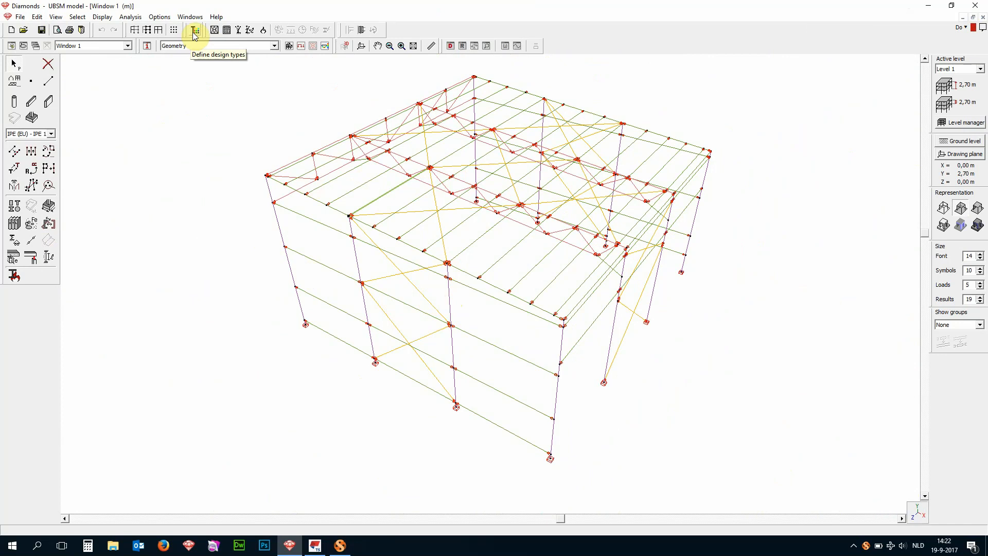
click(172, 267)
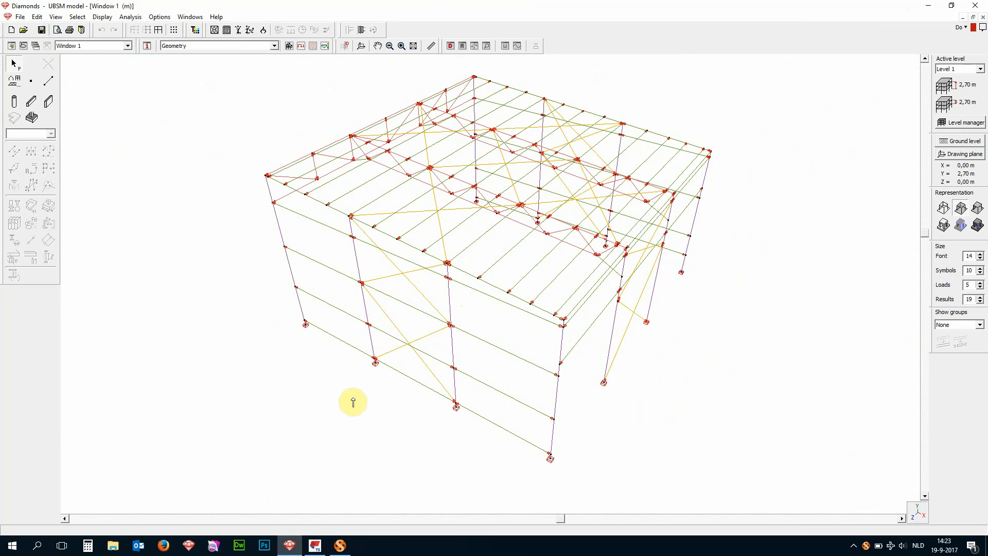
click(301, 46)
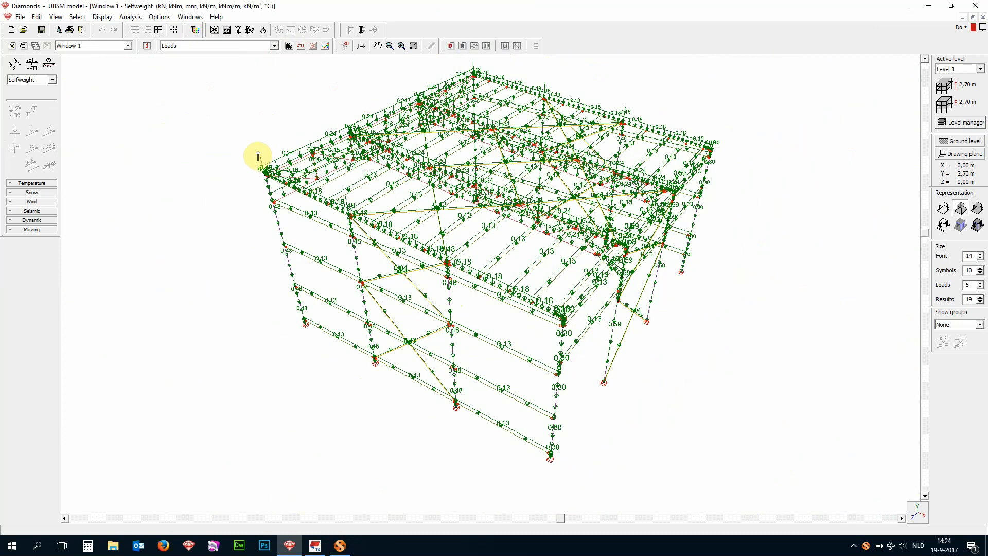
click(14, 67)
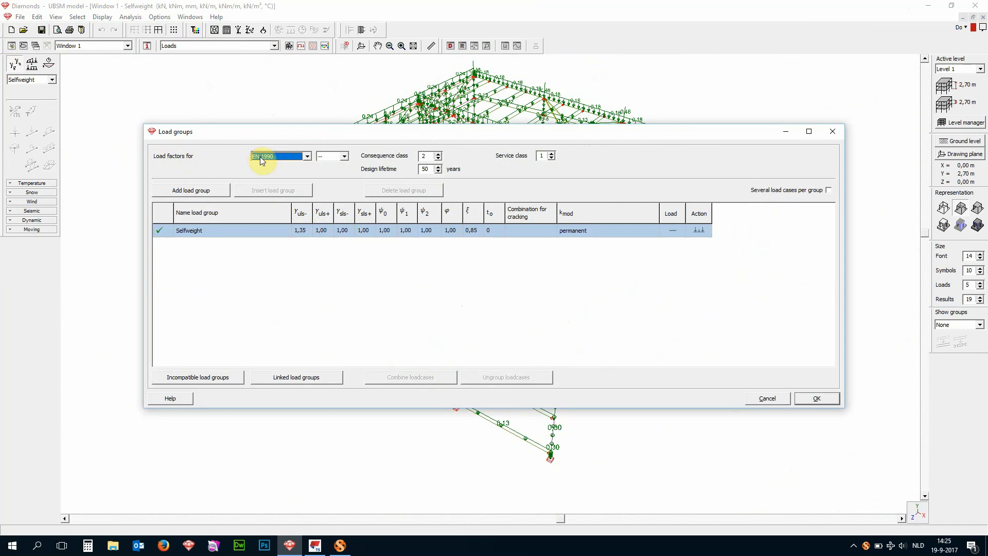
- Review the available design standards and national annexes for the load factors, keeping EN 1990 without a national annex
click(305, 158)
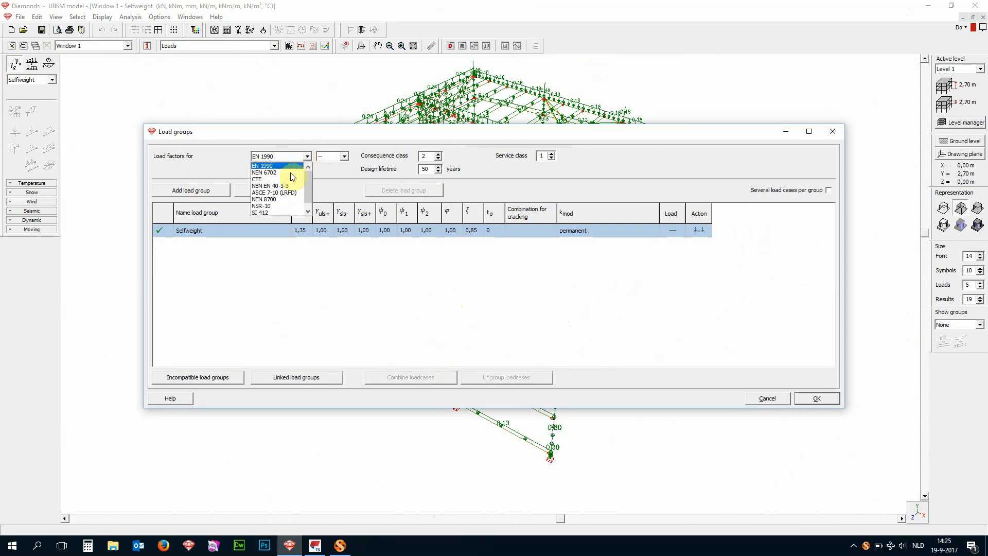
click(332, 179)
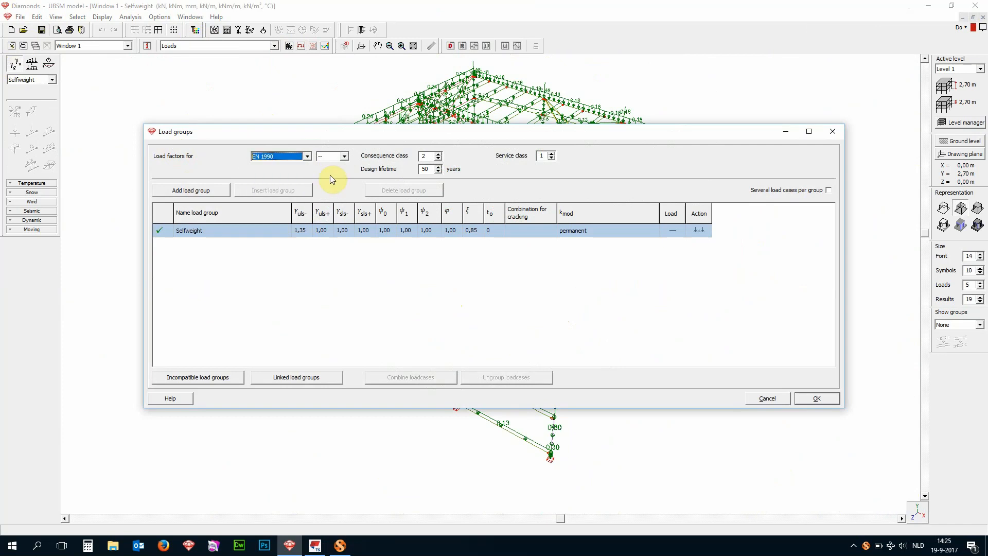
click(344, 157)
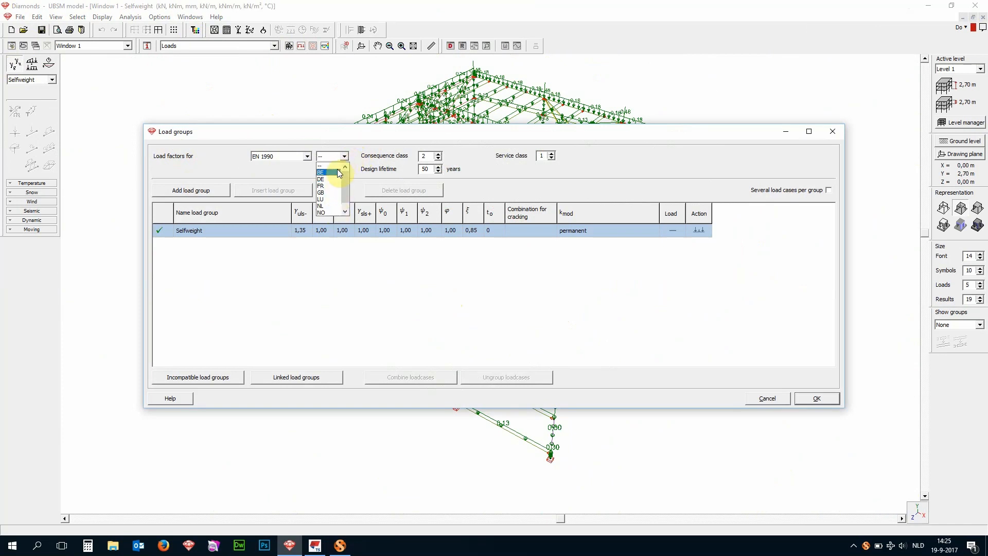
click(367, 172)
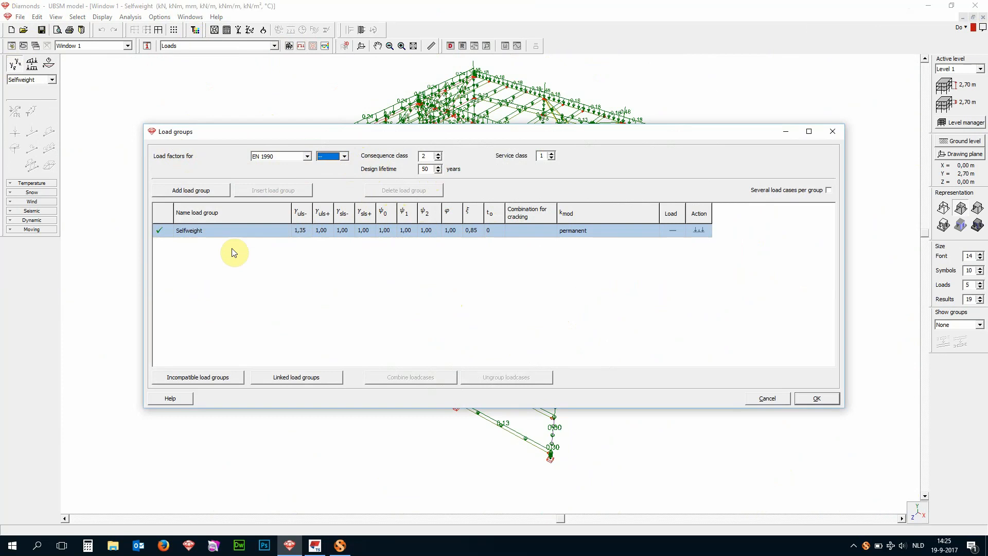
- Add a load group of the predefined type dead loads
click(209, 192)
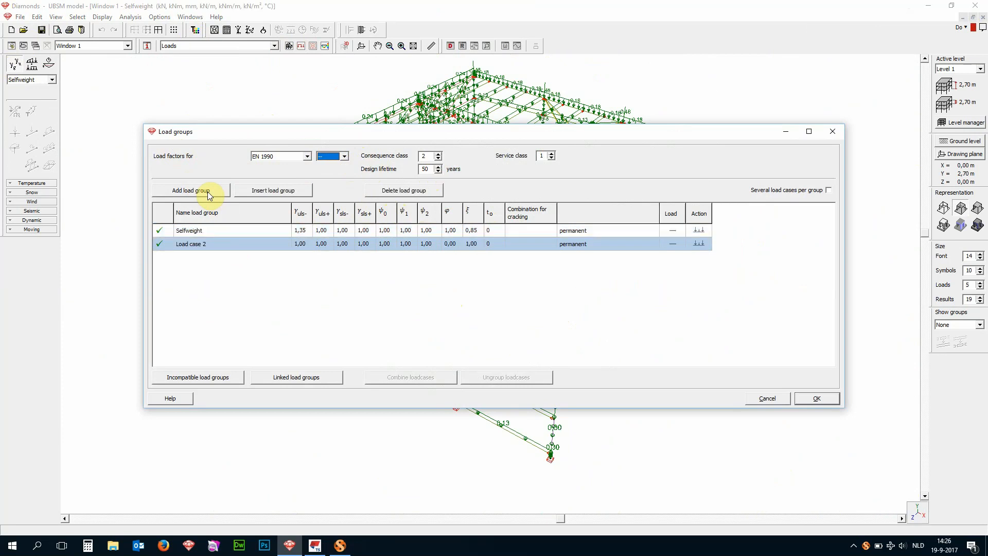
click(229, 242)
click(283, 244)
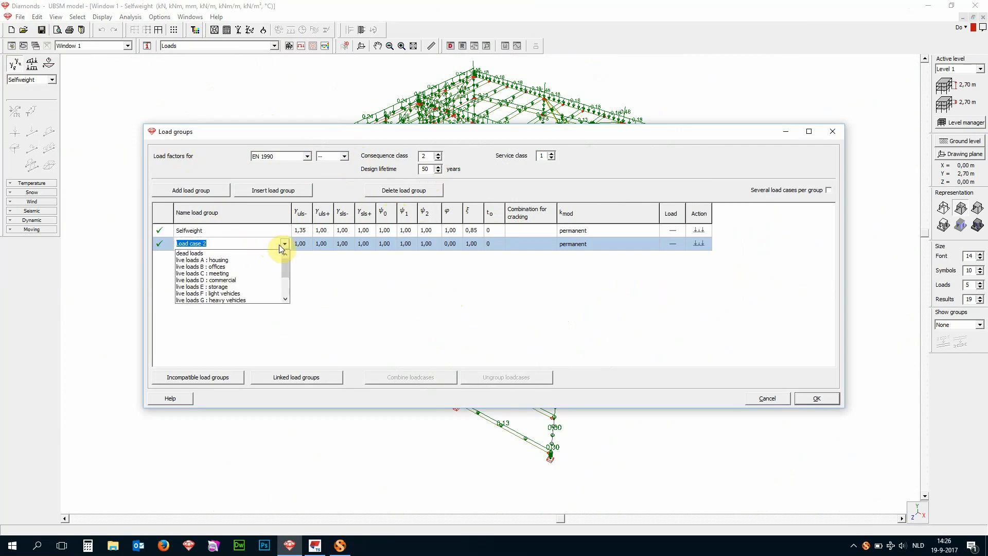
click(209, 253)
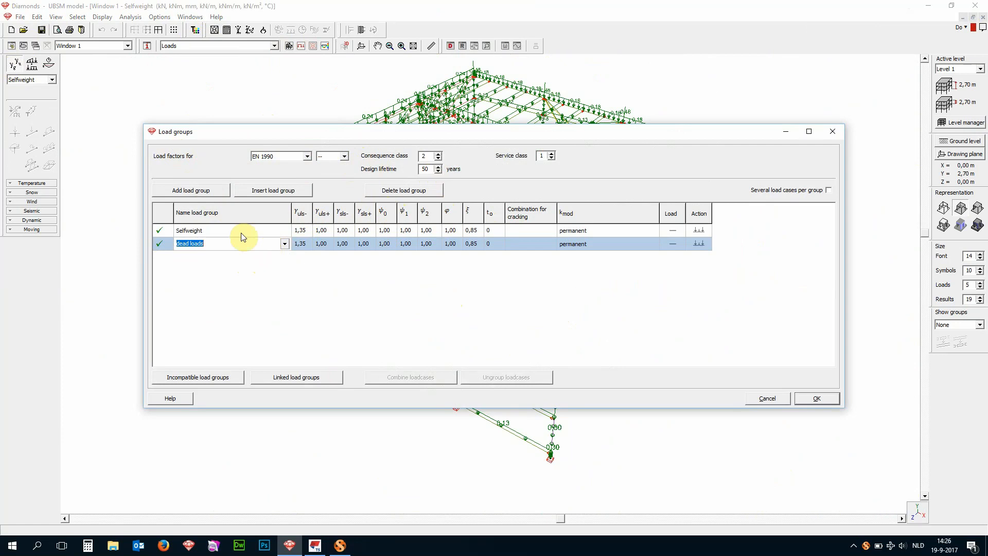
- Add a load group of the predefined type snow (H <= 1000 m)
click(215, 194)
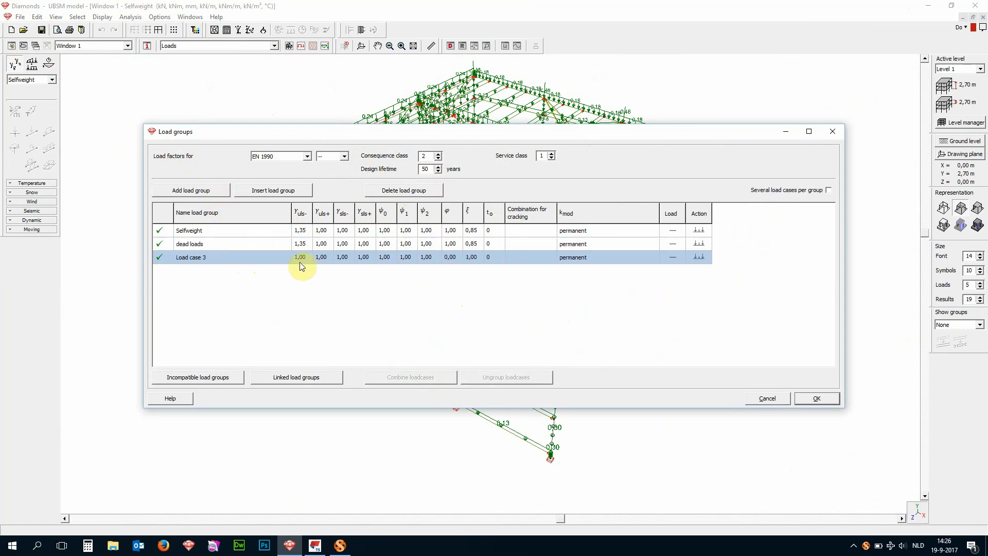
click(279, 257)
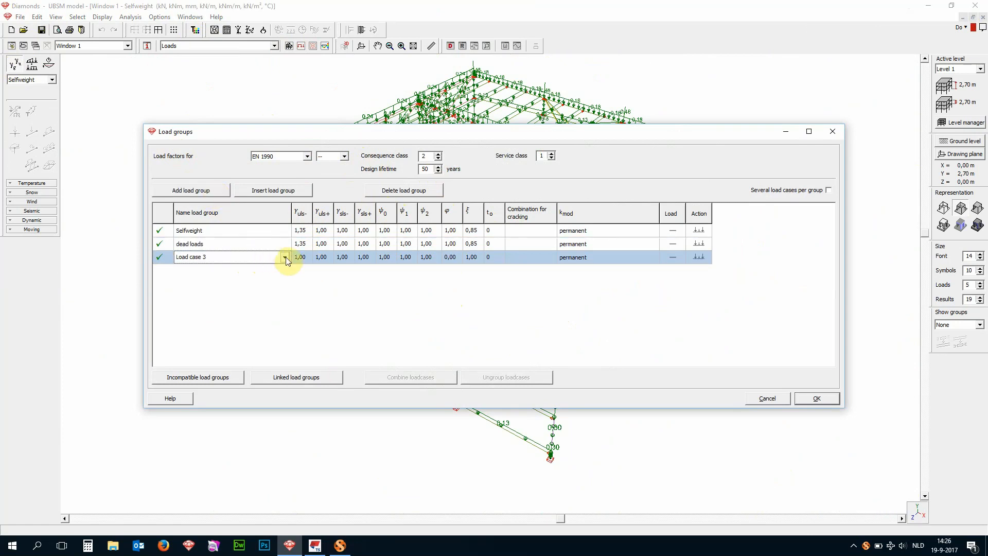
click(283, 256)
scroll(263, 278, down, 2)
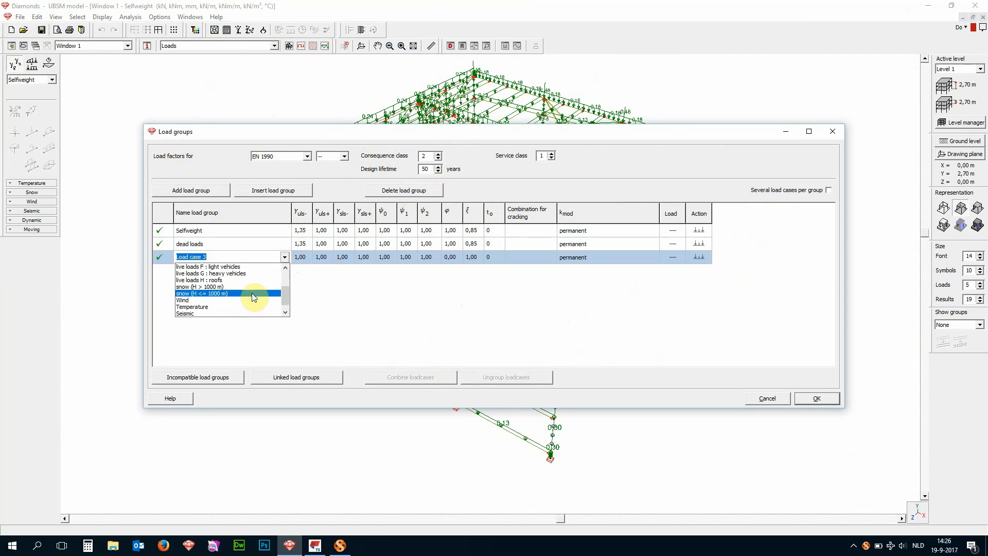
click(252, 292)
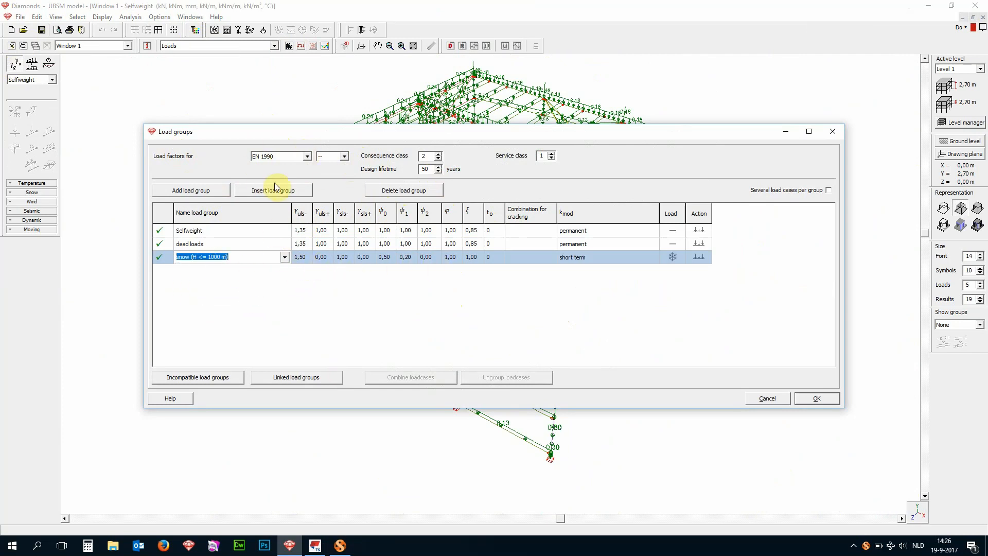
- Add a load group of the predefined type Wind
click(219, 191)
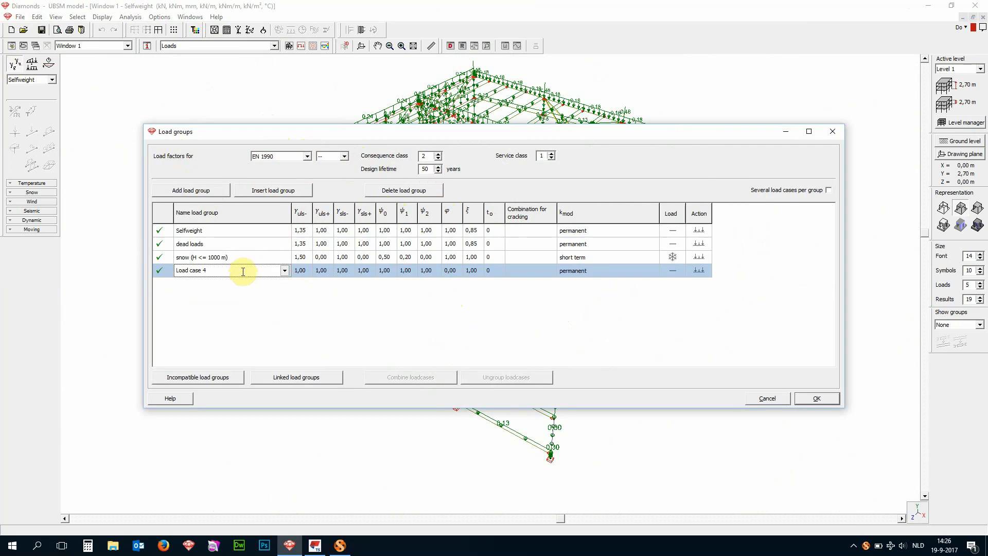
click(285, 271)
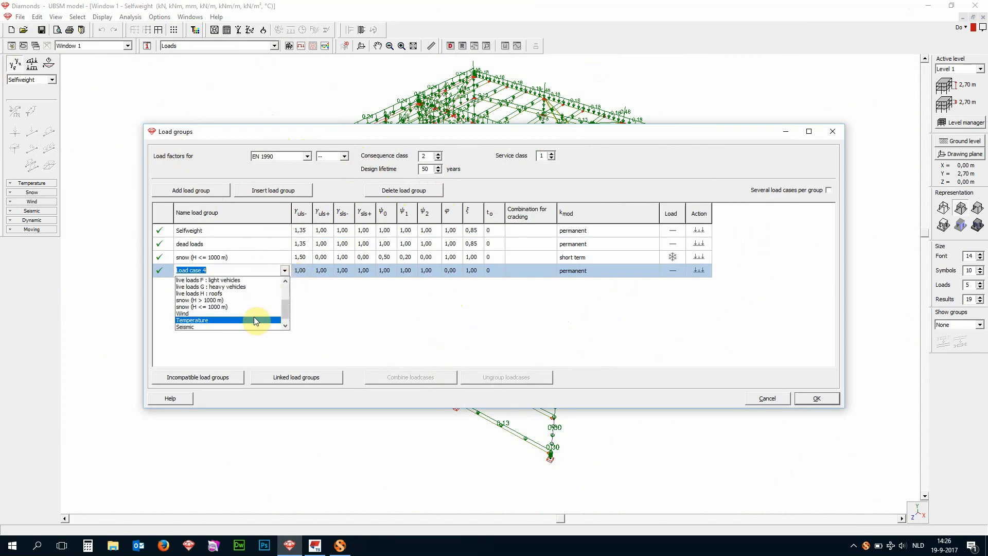
click(255, 313)
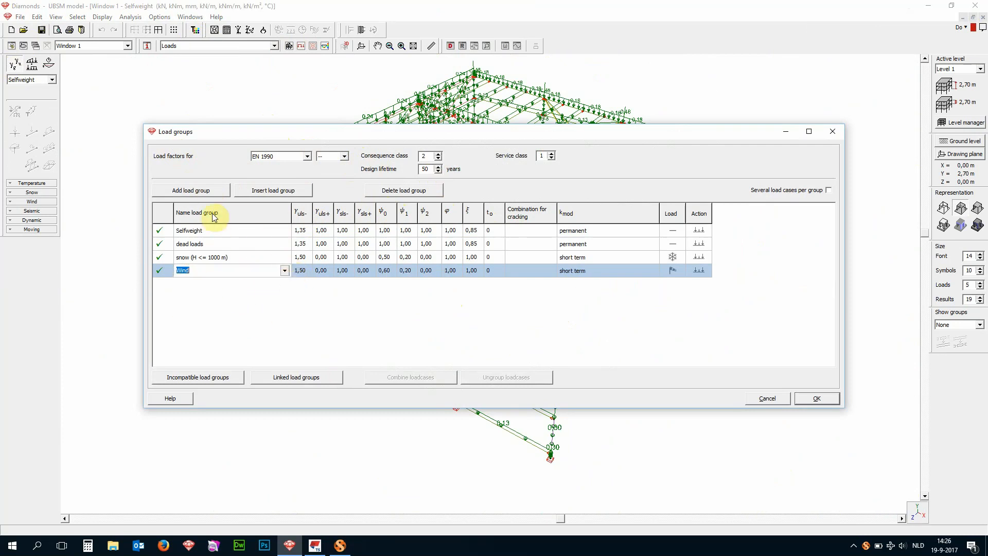
- Add a load group of the predefined type Seismic and accept the load group definitions
click(210, 189)
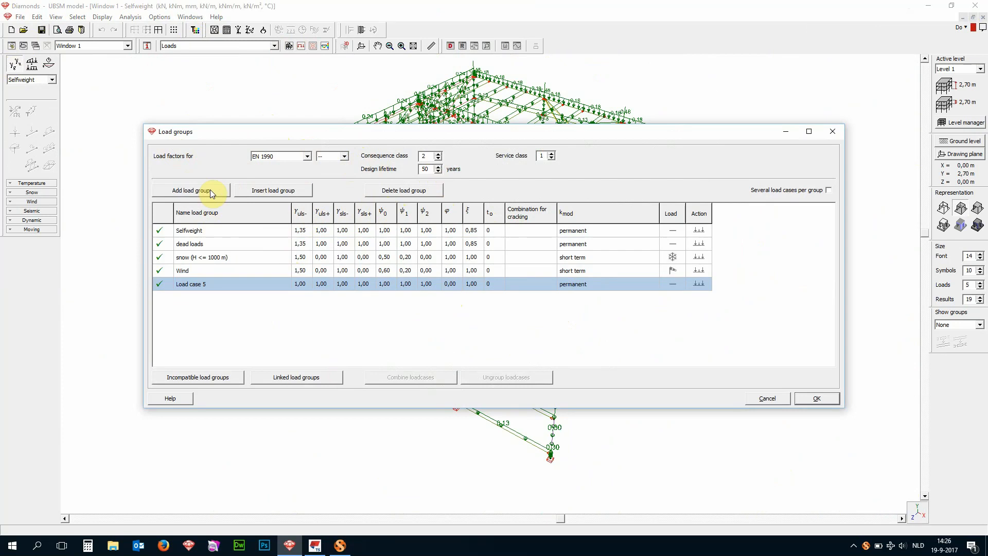
click(260, 285)
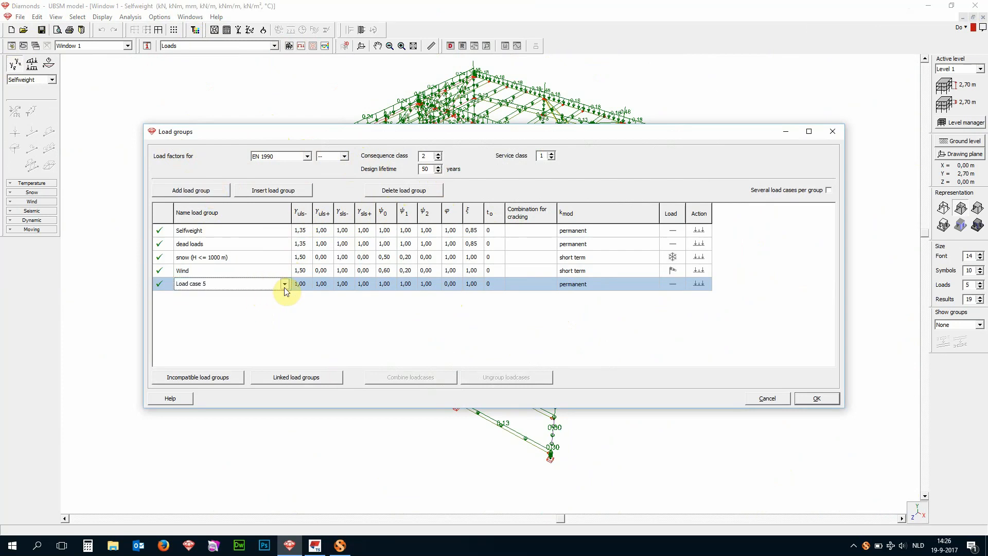
click(285, 284)
scroll(263, 319, down, 3)
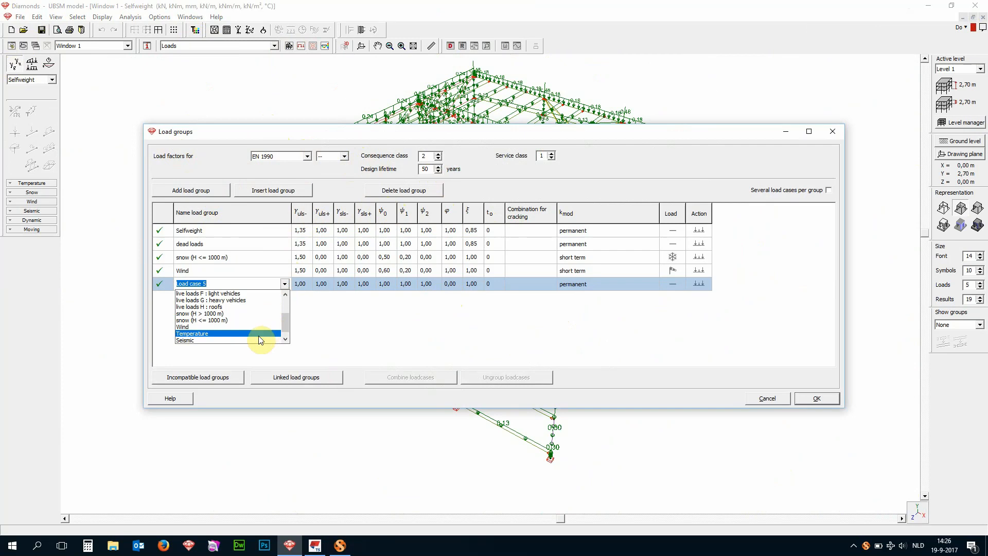
click(258, 336)
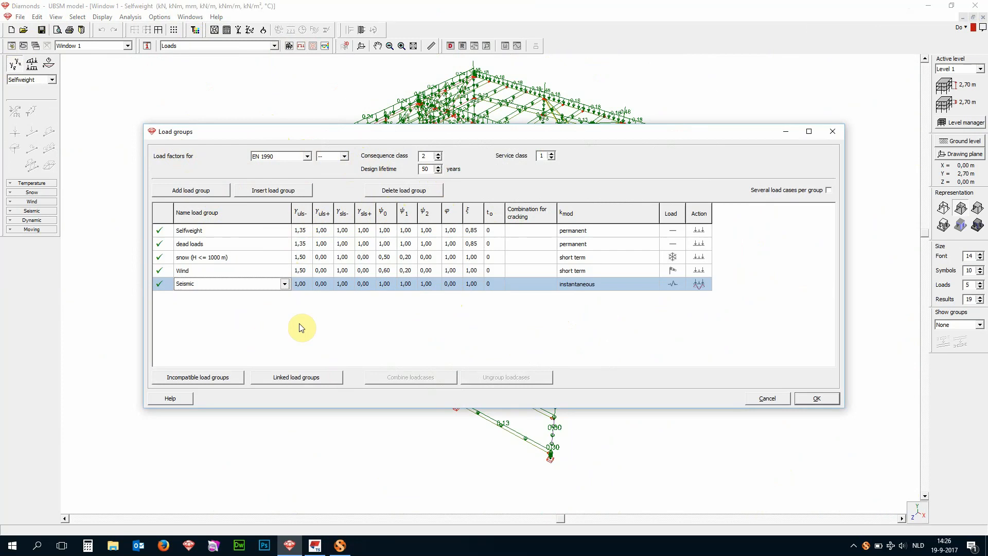
click(819, 396)
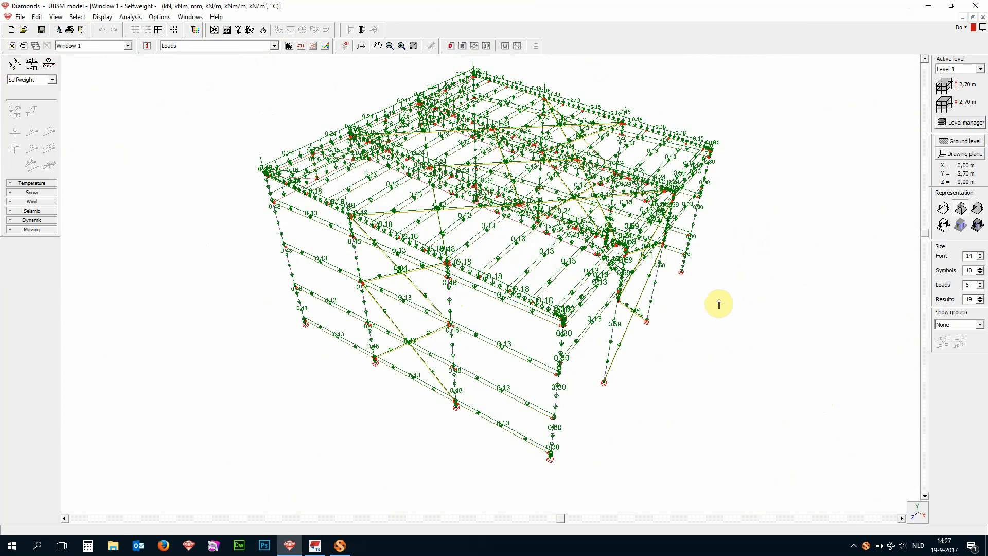
- Make dead loads the active load group and show only the members lying along the sloping roof plane
click(30, 79)
click(26, 87)
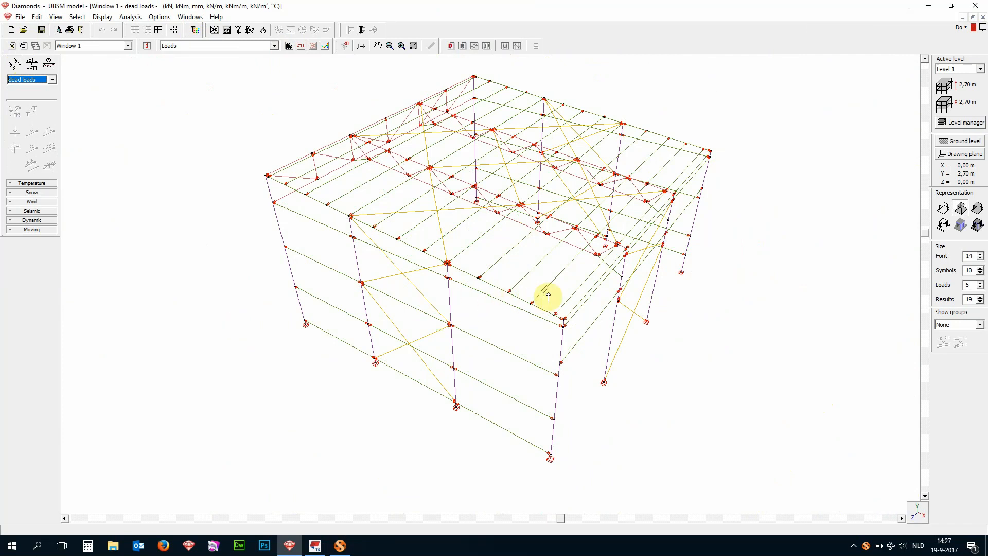
click(920, 516)
click(930, 387)
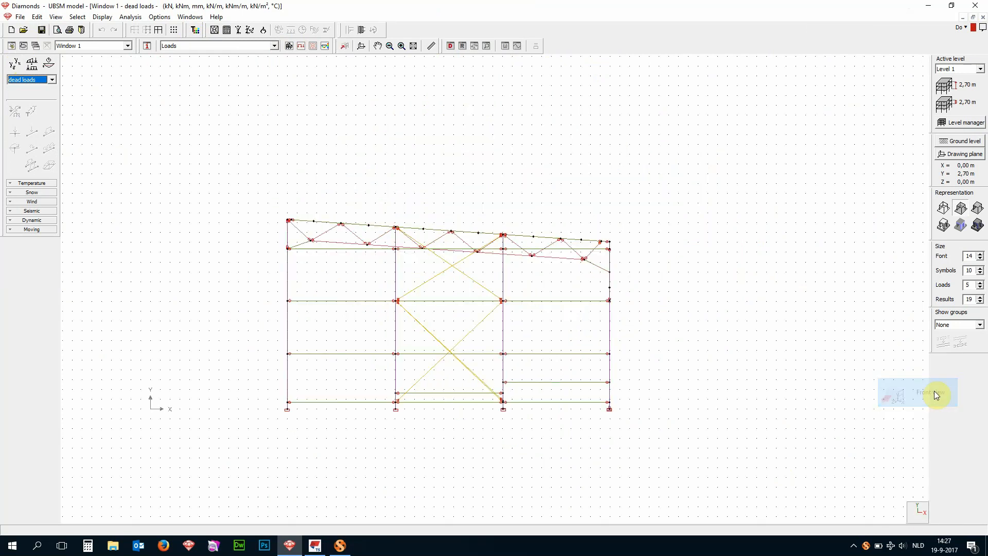
drag(258, 206, 620, 243)
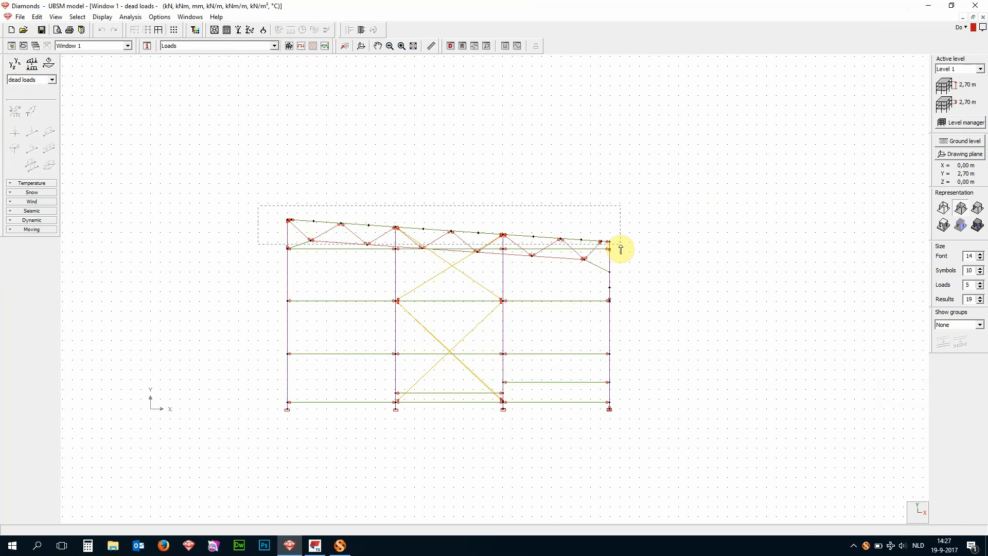
drag(620, 247, 619, 244)
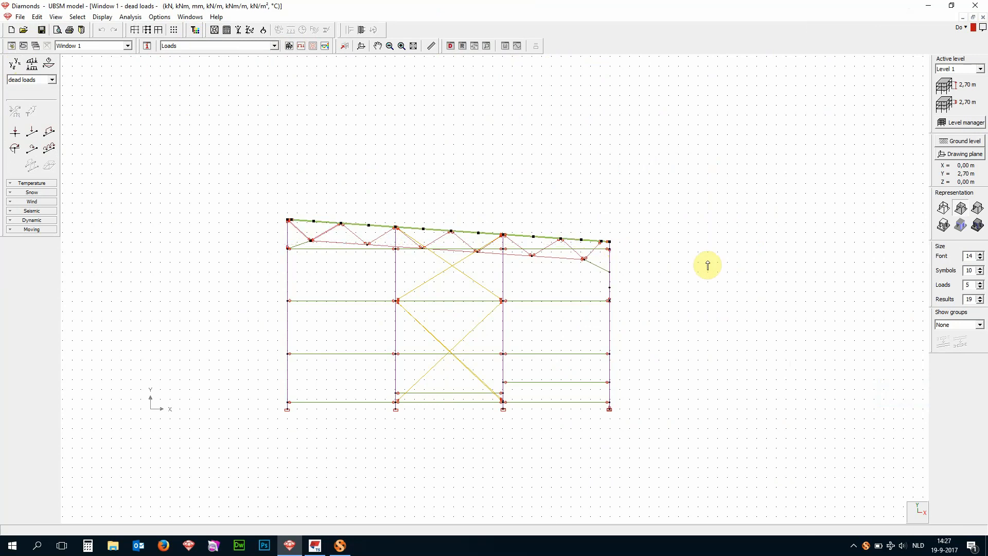
click(149, 31)
click(924, 517)
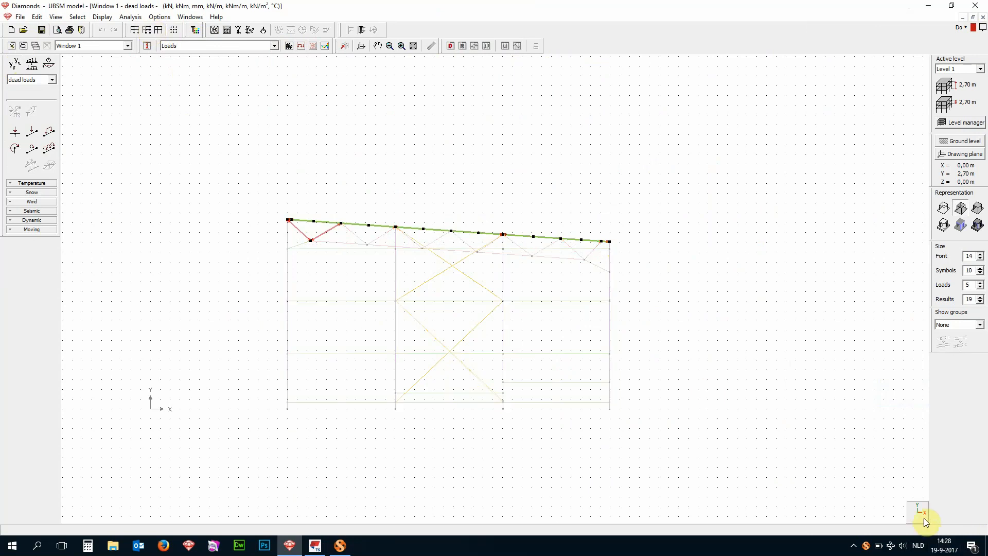
click(927, 495)
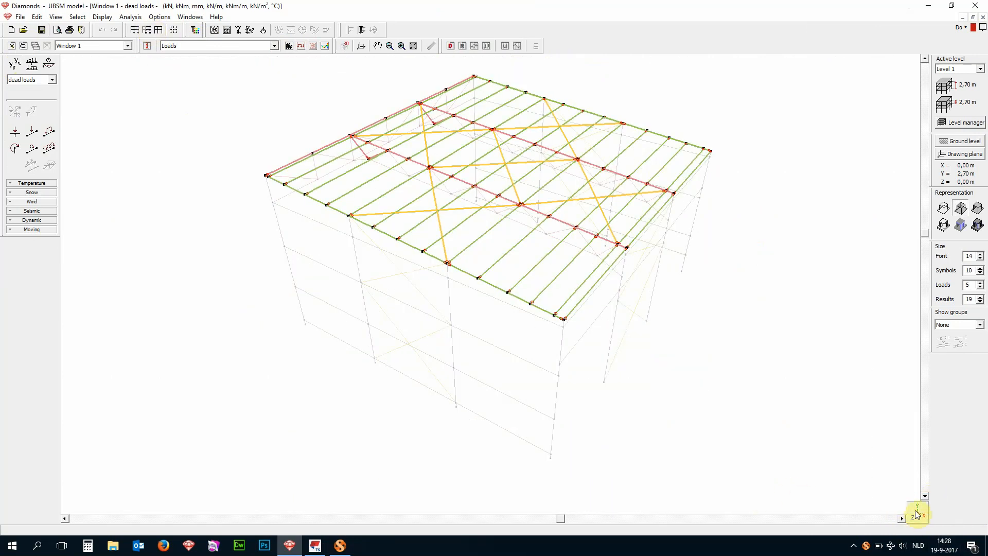
- Replace the selection with all roof members of the purlins' type and show only those members
click(597, 303)
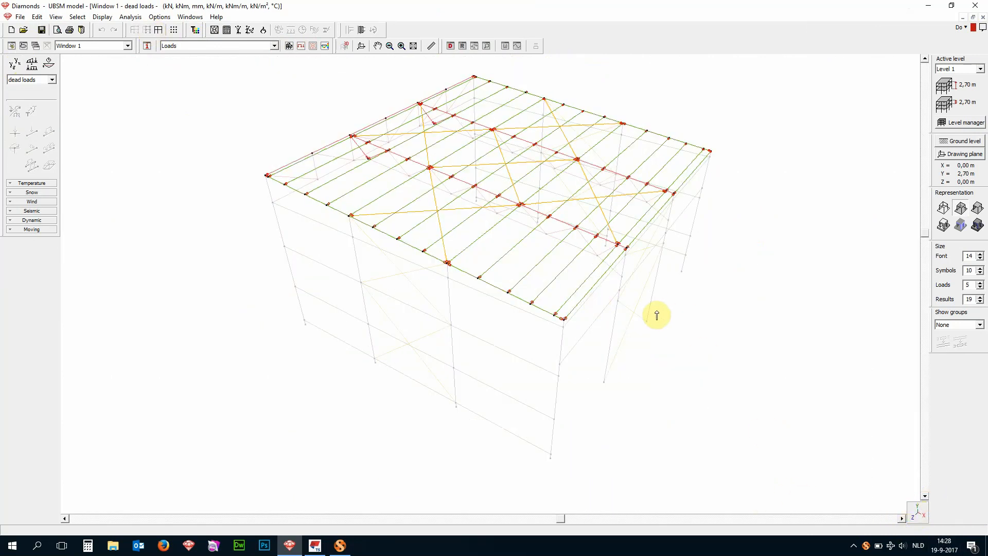
click(597, 288)
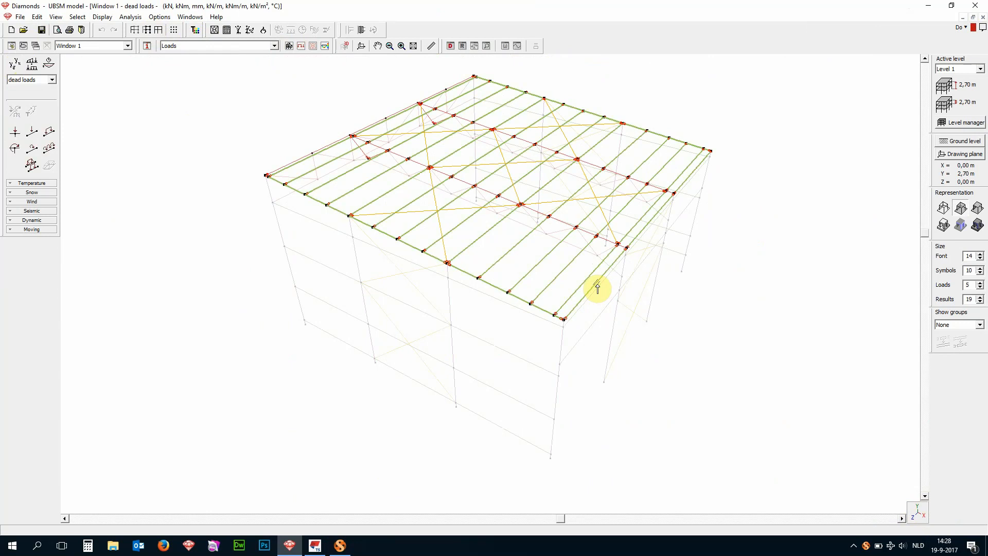
click(148, 31)
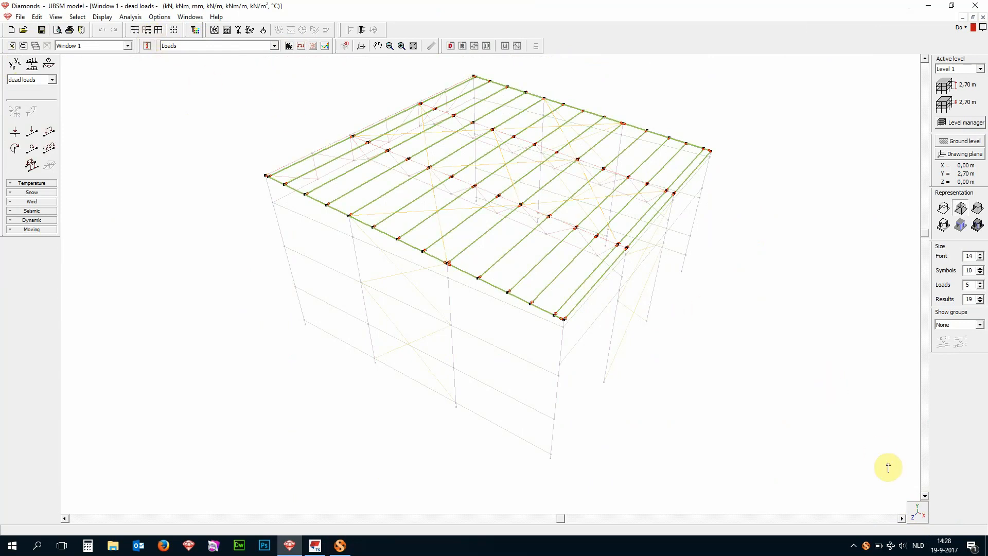
- Narrow the selection to the parallel roof purlins, leaving out the sloping edge beams along both roof ends
click(916, 512)
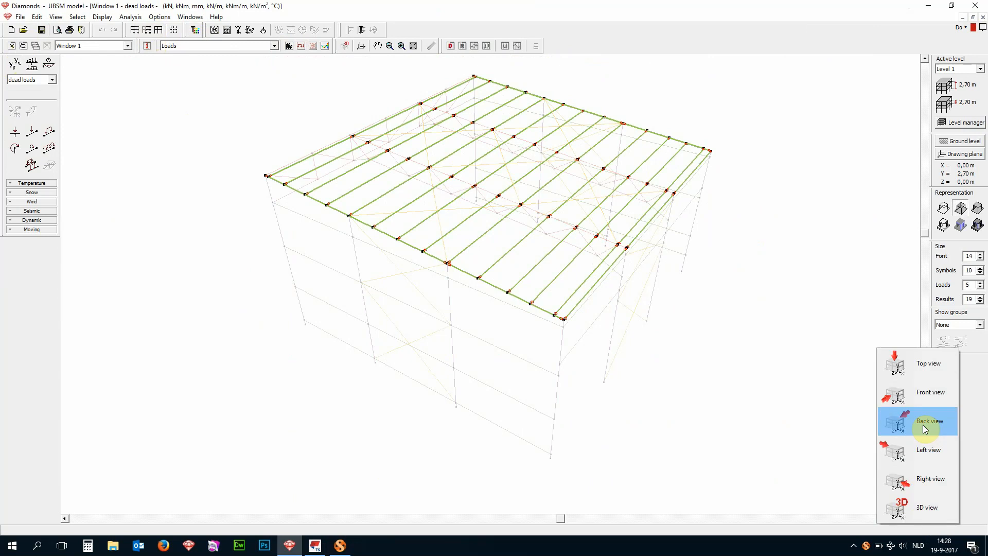
click(924, 369)
drag(691, 430, 216, 198)
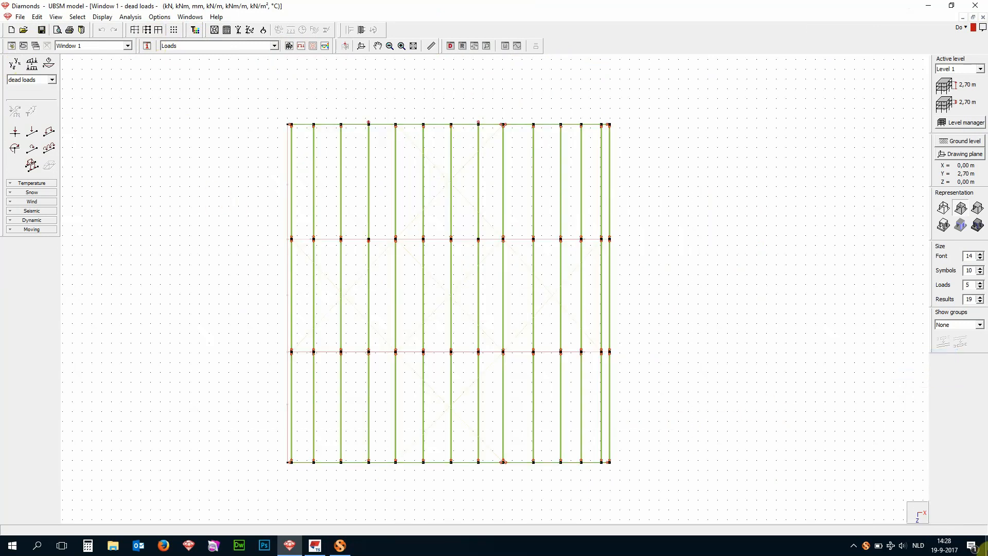
click(916, 514)
click(927, 509)
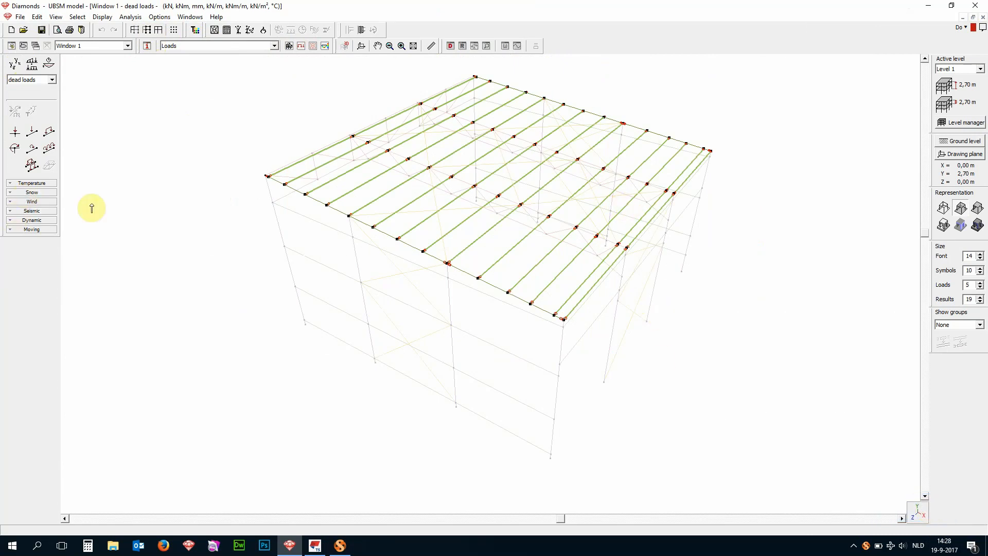
- Generate a vertical surface load of 0.11 kN/m² on the selected roof purlins in the dead loads group
click(32, 168)
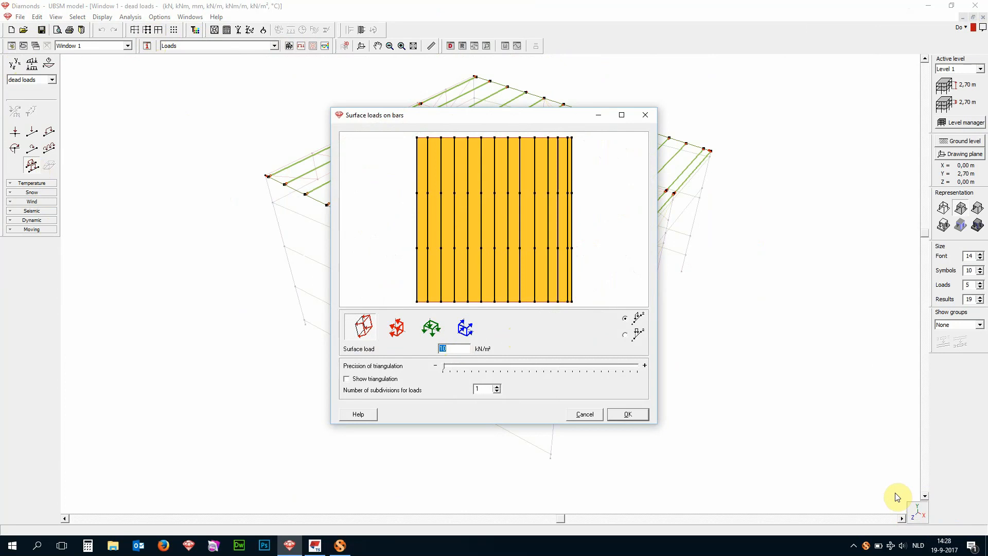
click(434, 336)
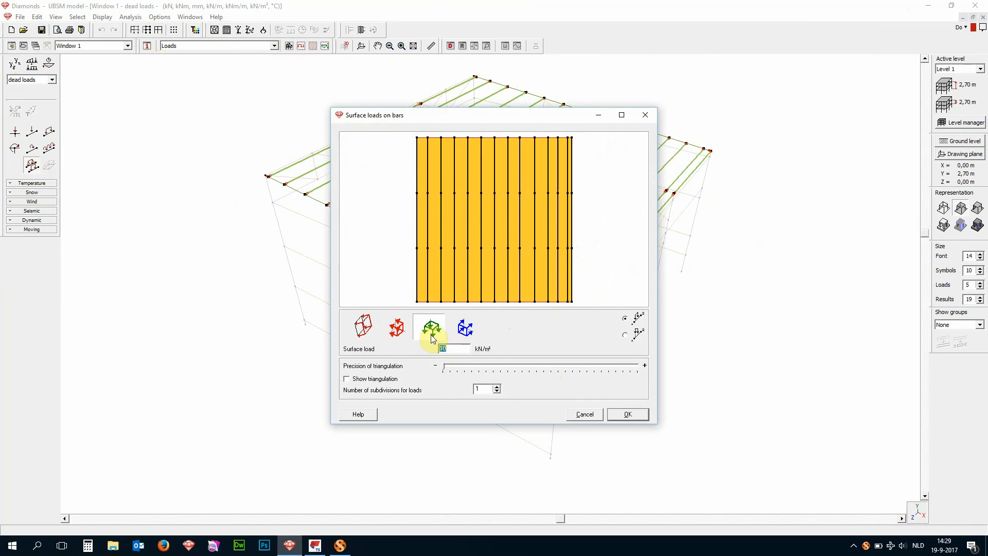
text(0.11)
click(628, 414)
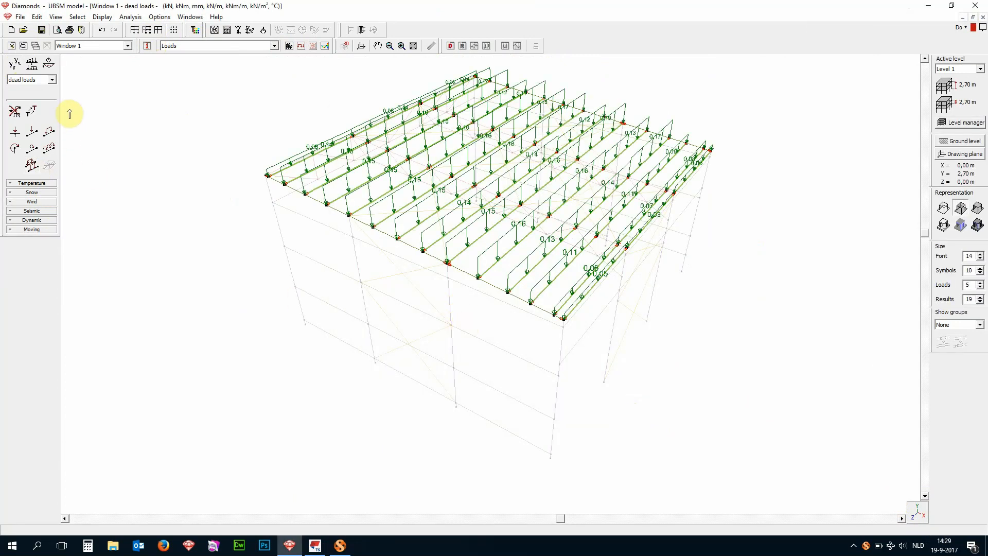
- Make snow (H <= 1000 m) the active load group and choose the Central West zone in the snow generator settings
click(52, 80)
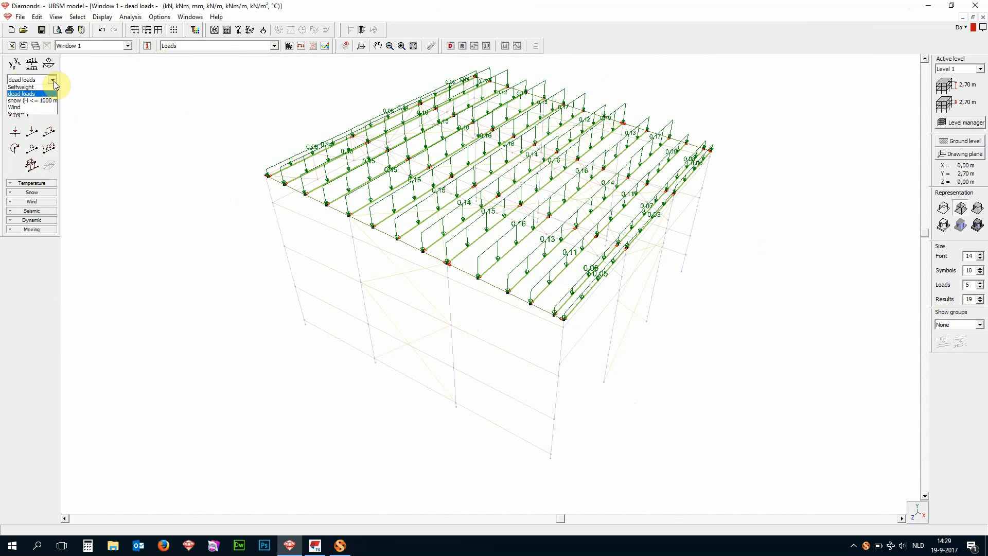
click(42, 104)
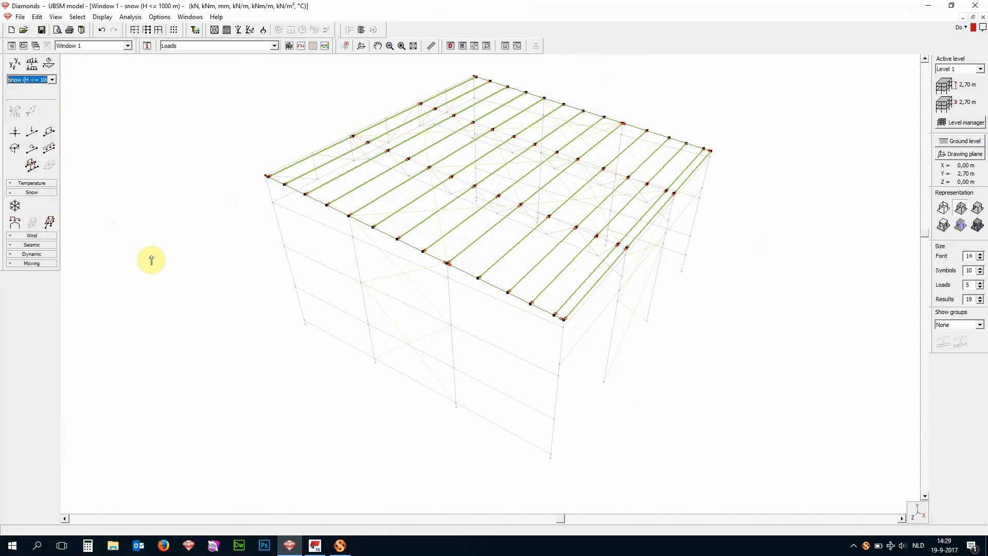
click(15, 206)
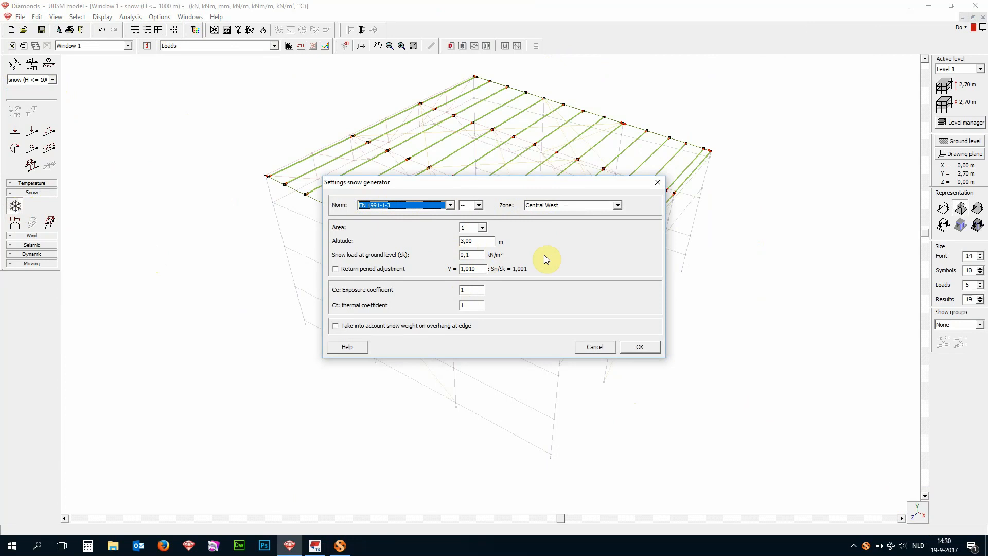
click(479, 205)
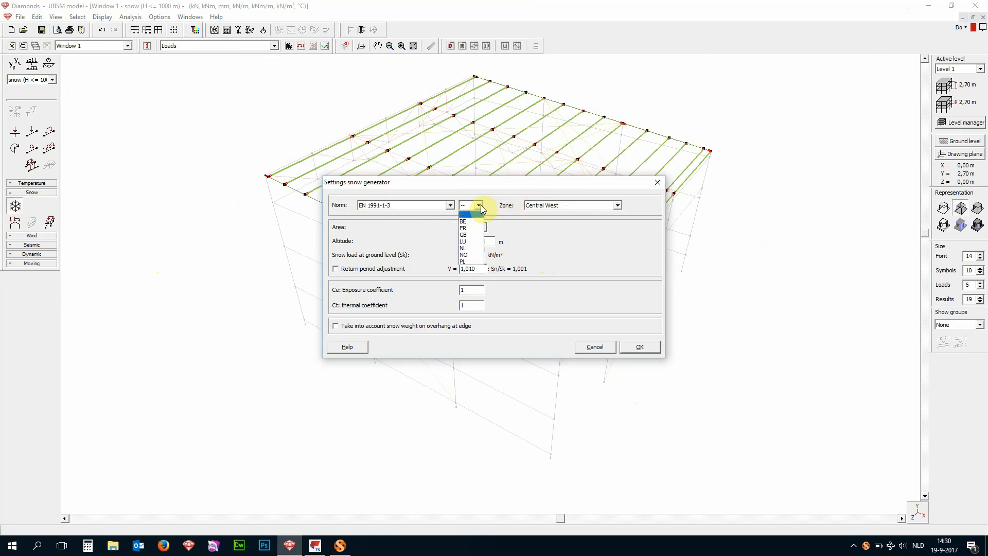
click(520, 237)
click(617, 205)
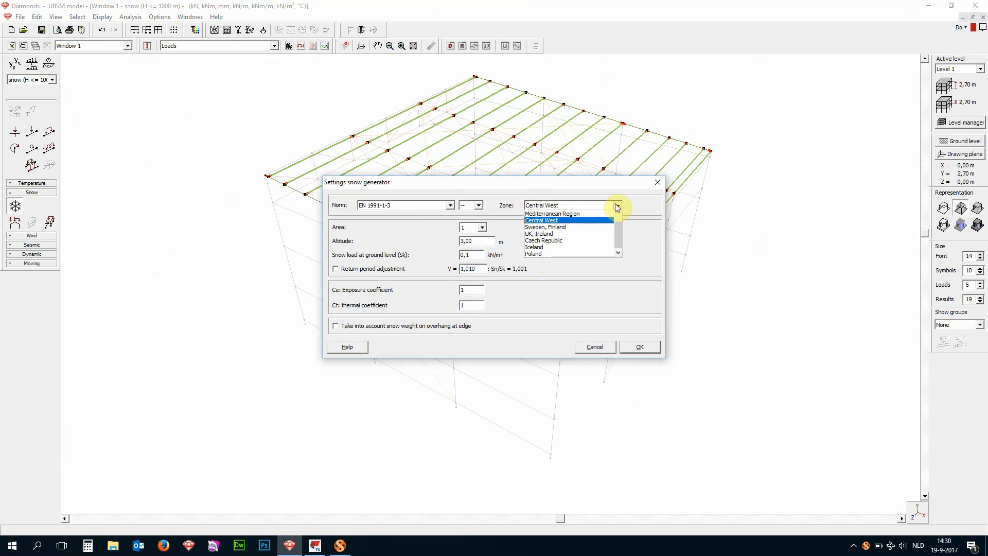
click(584, 221)
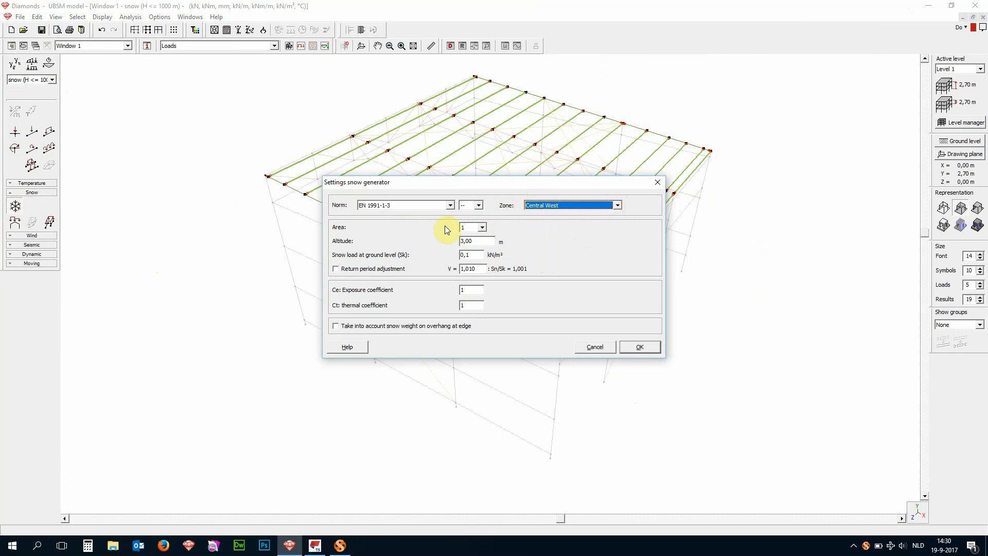
- Set the snow generator's area to 1 and the altitude to 5 m, and accept the settings
click(481, 227)
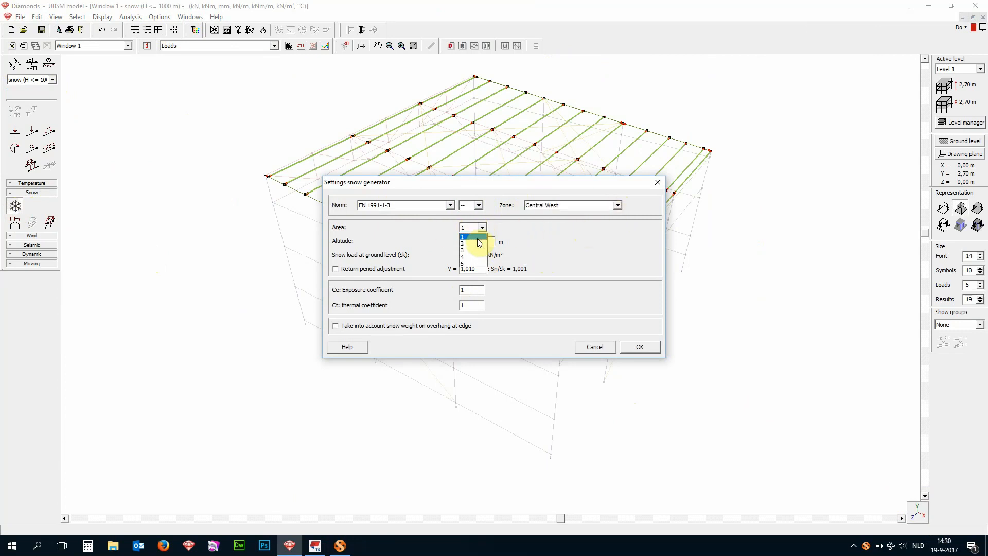
click(477, 237)
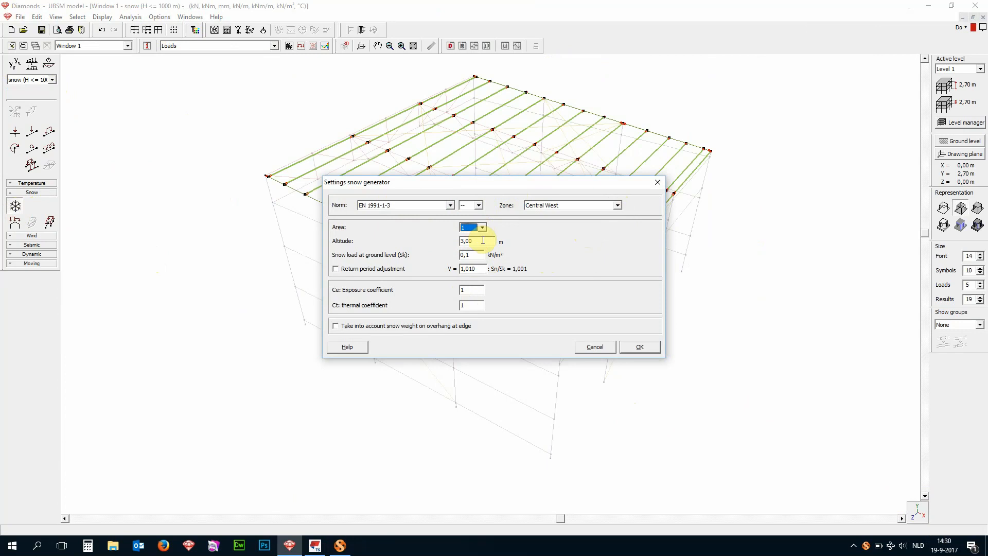
double_click(483, 240)
text(5)
click(626, 349)
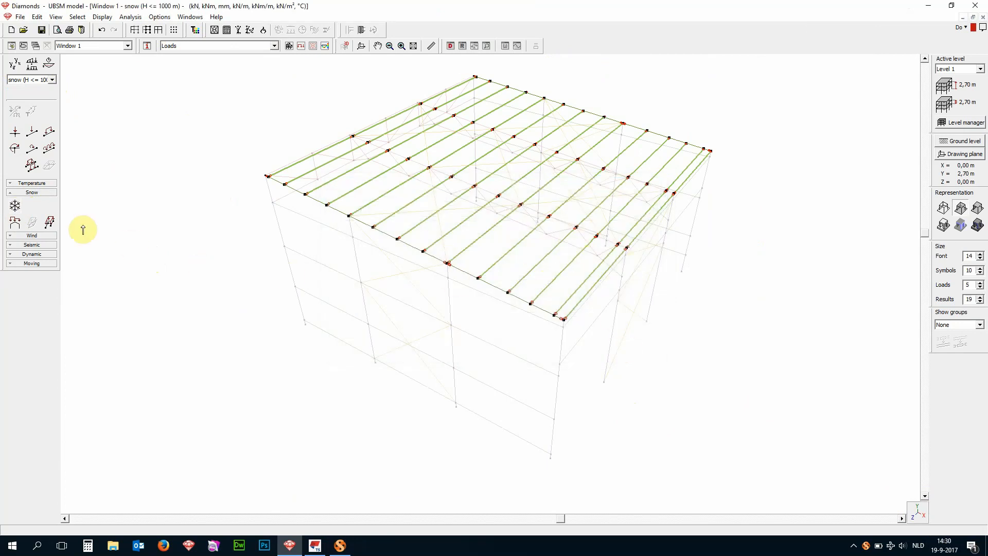
- Generate the snow load on the roof purlins as a bar group, assigned to the snow (H <= 1000 m) load group
click(49, 224)
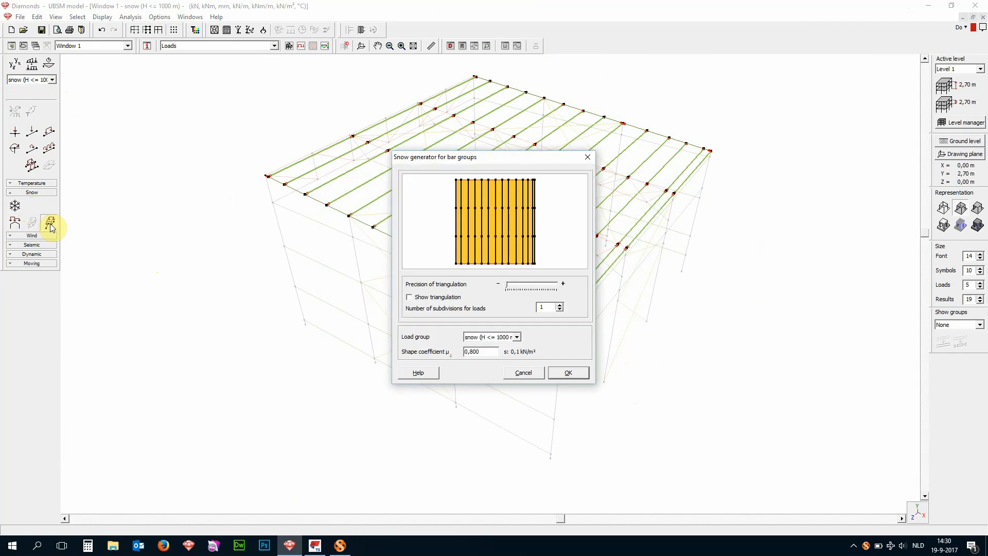
click(517, 337)
click(513, 346)
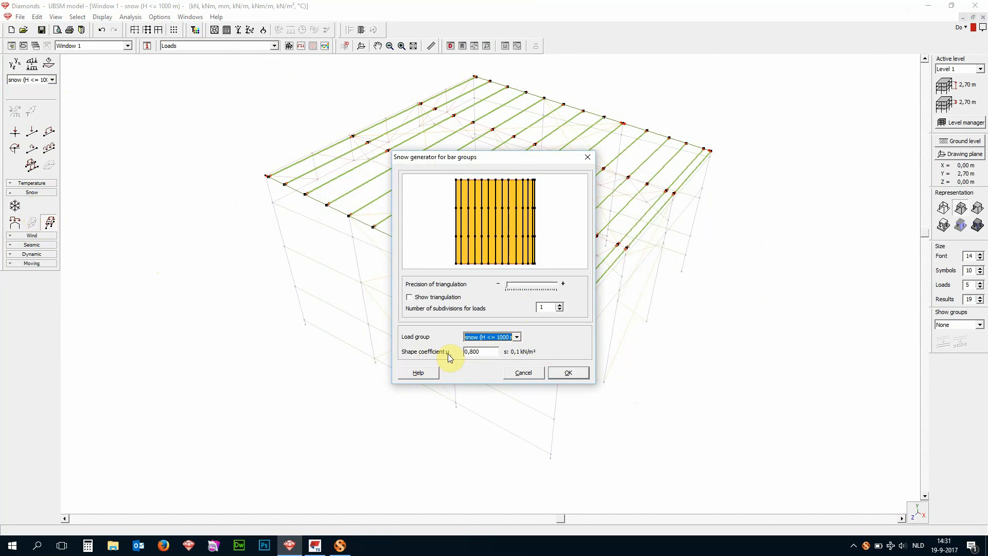
click(561, 376)
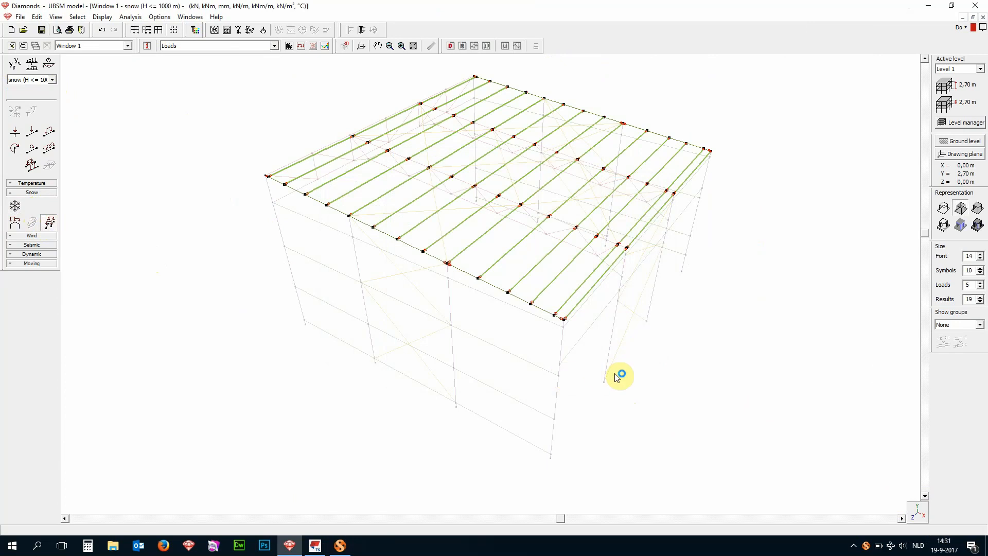
- Make Wind the active load group, redisplay the whole model, then select all columns and show only them
click(52, 80)
click(46, 109)
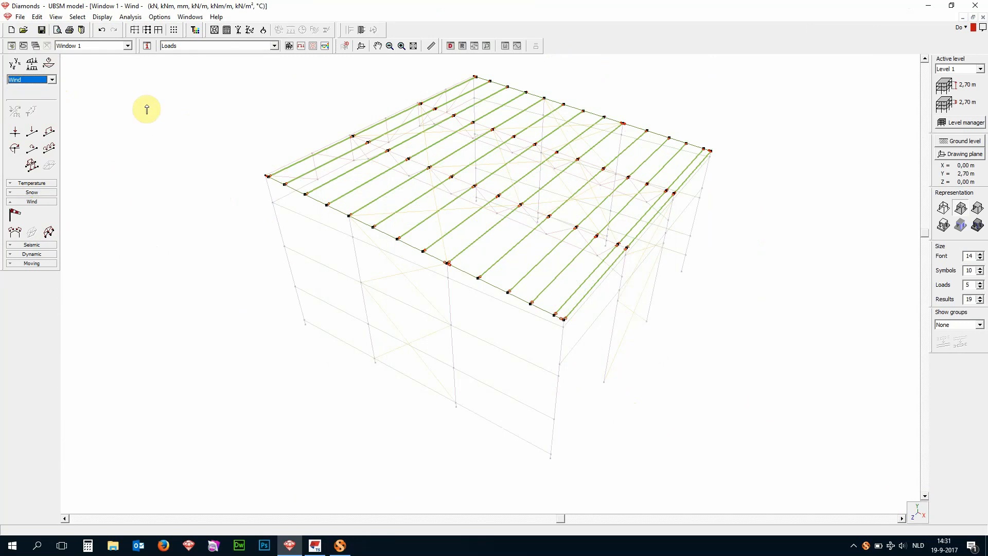
click(160, 33)
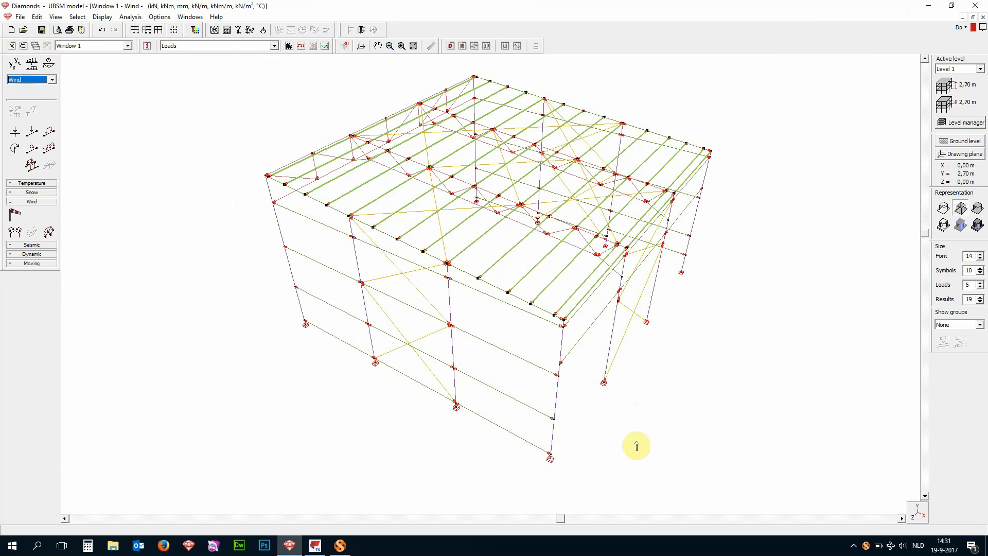
double_click(561, 406)
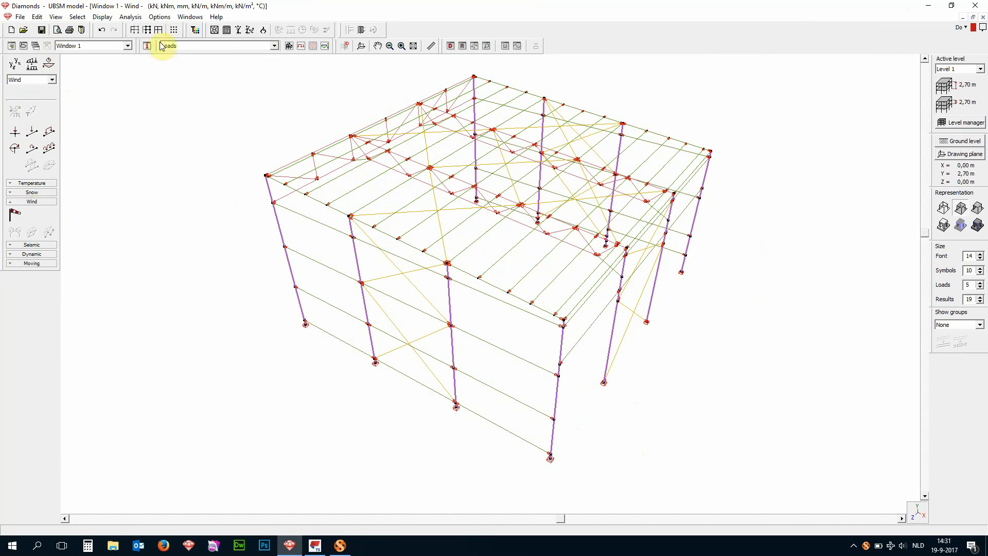
click(147, 29)
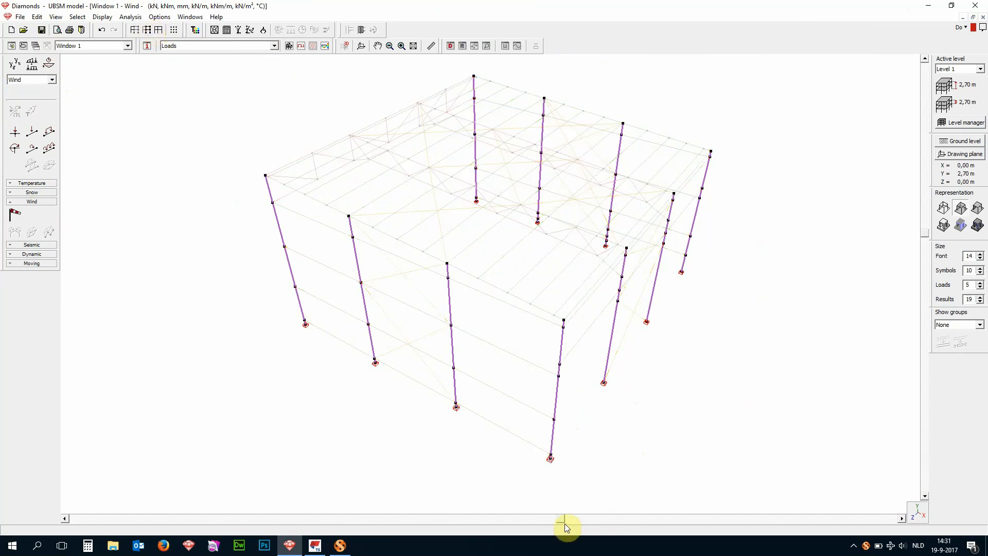
- Select the four columns of one side wall and generate a surface load of -0.8 kN/m² on them in the horizontal Z direction
drag(564, 522, 694, 519)
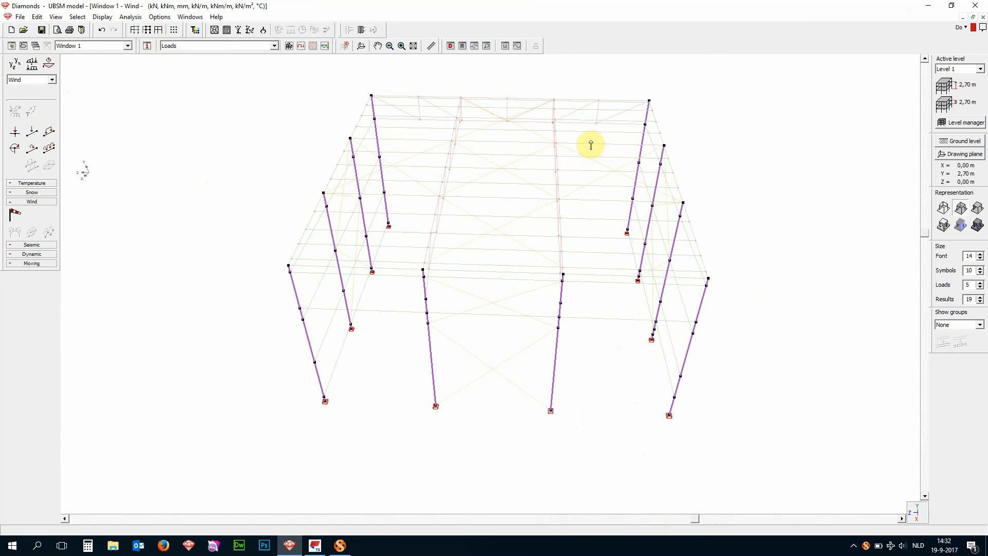
drag(628, 72, 746, 403)
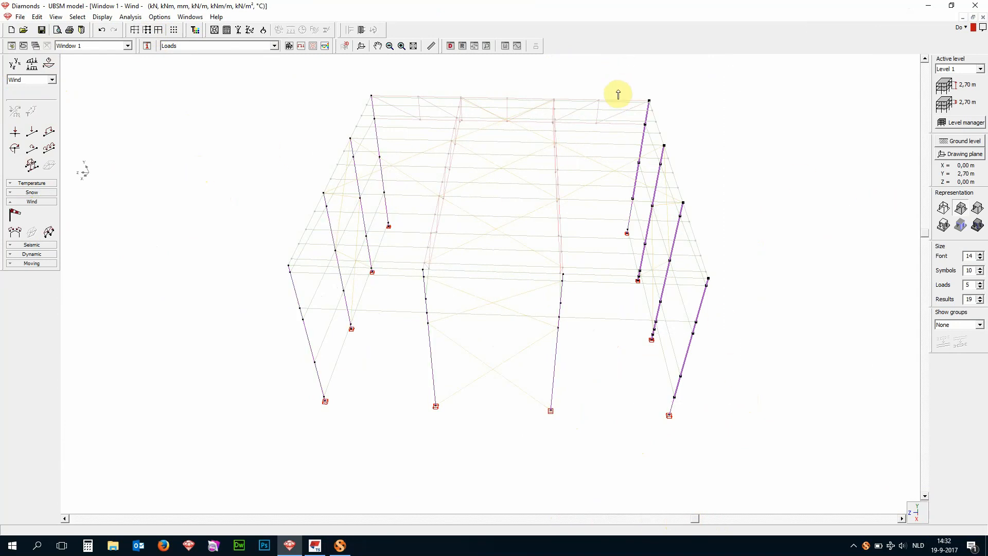
drag(618, 94, 734, 496)
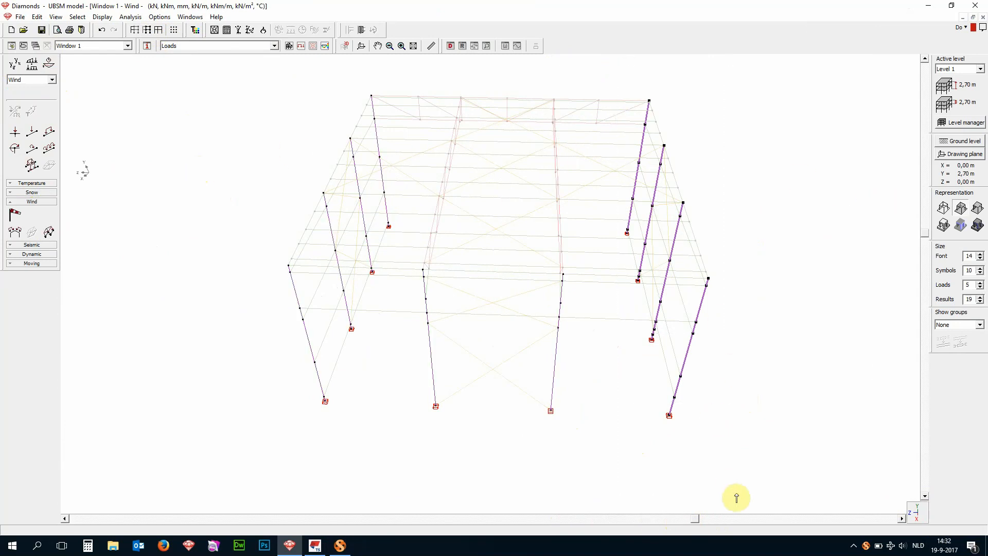
click(34, 169)
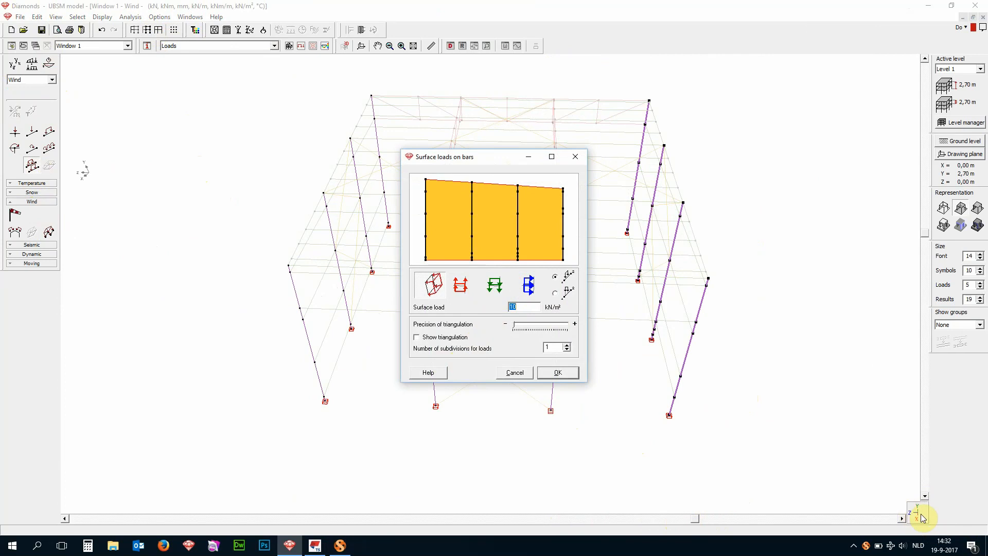
click(528, 284)
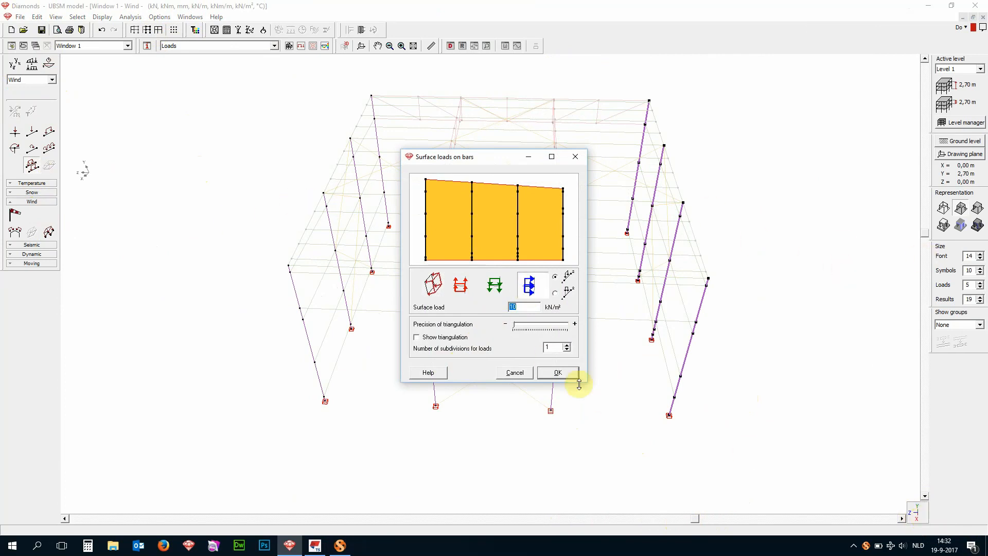
text(-0.8)
click(572, 375)
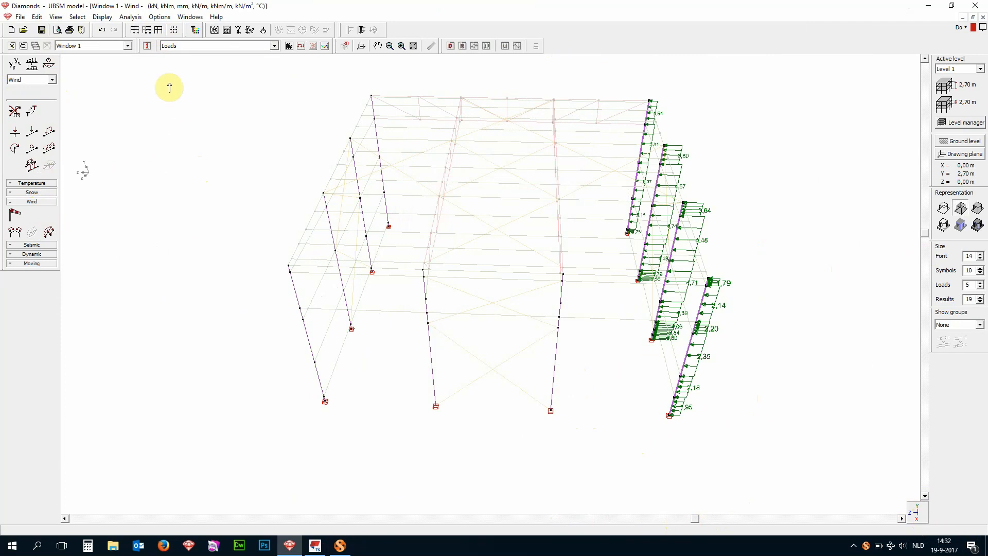
- Generate a negative horizontal surface load in the Z direction on the four columns of the opposite side wall and clear the selection
drag(177, 78, 399, 520)
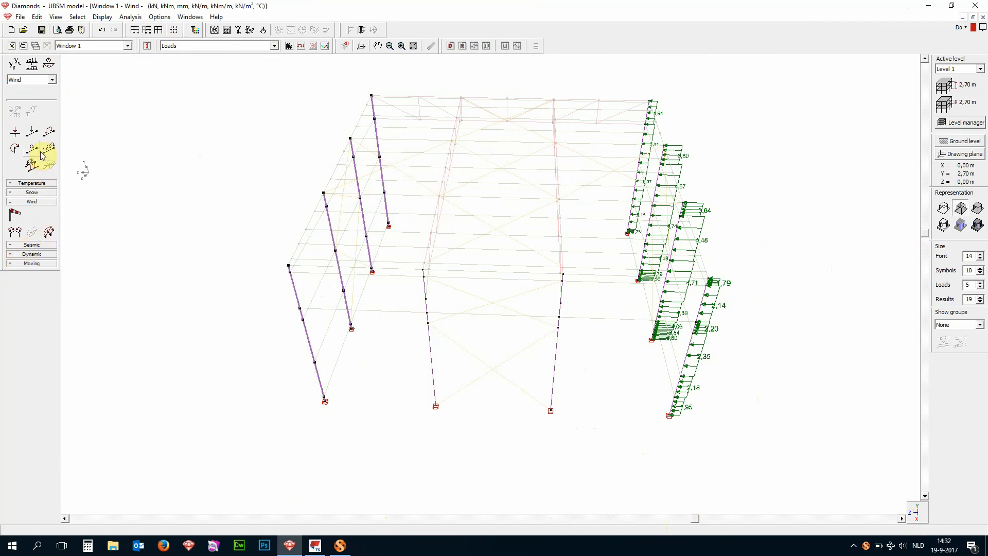
click(31, 164)
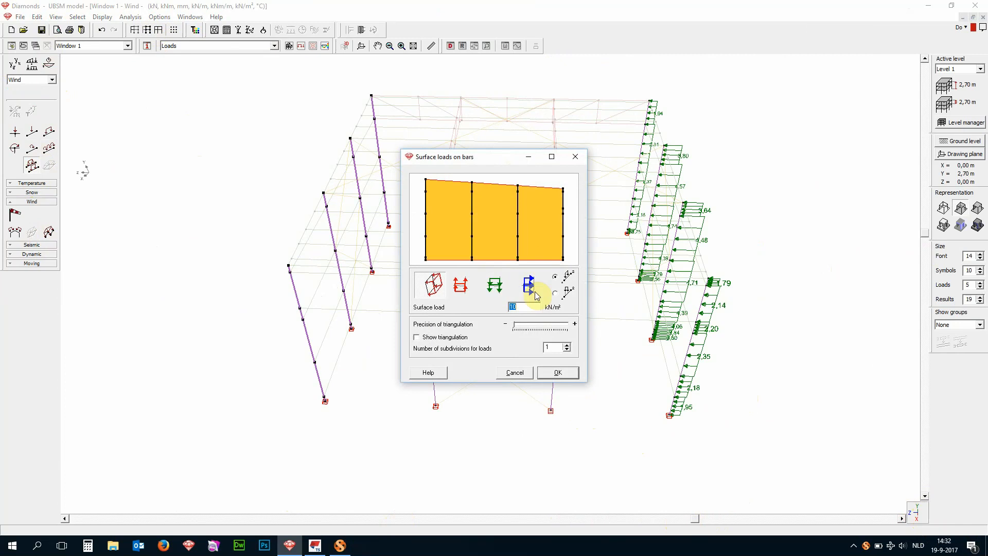
text(-0.4)
click(573, 372)
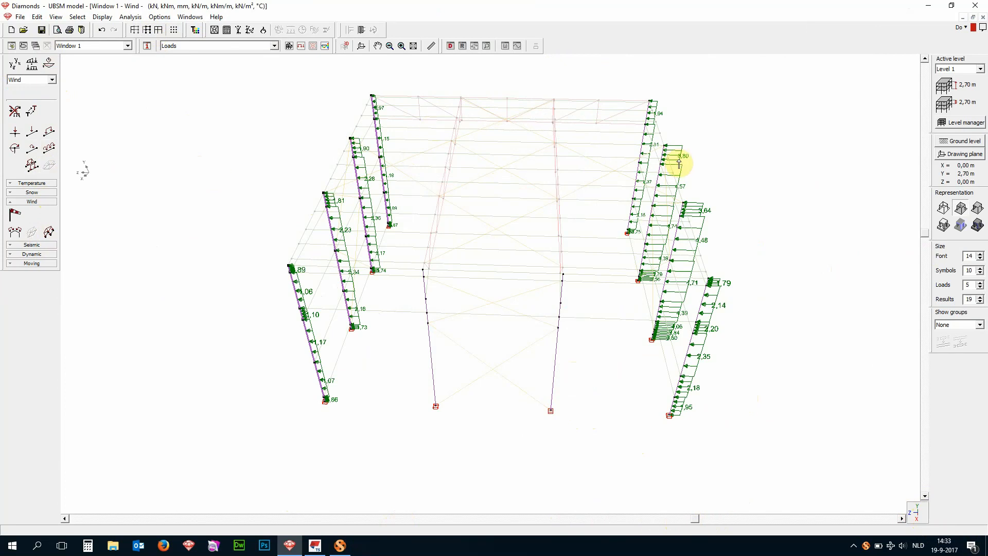
key(Escape)
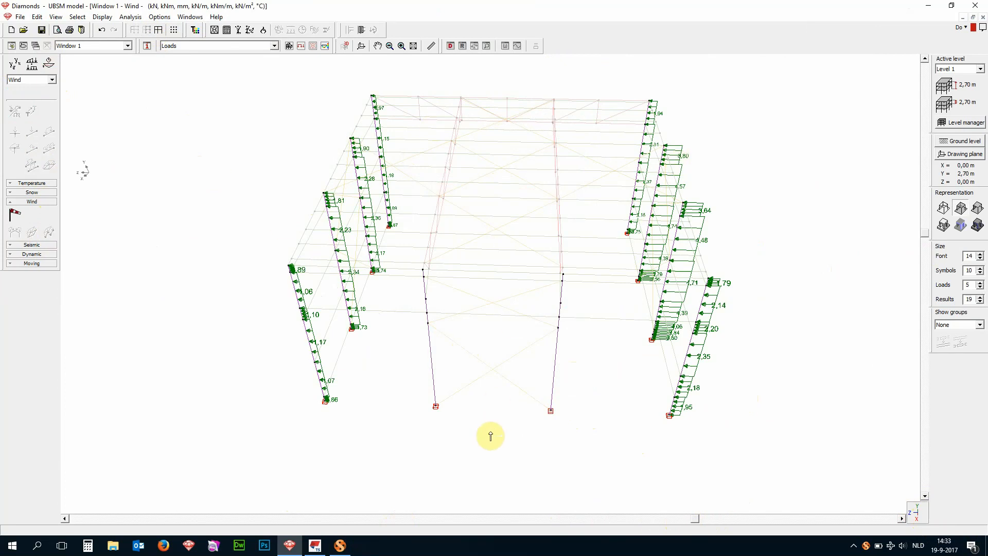
- Make Seismic the active load group and display the whole model
drag(698, 518, 633, 519)
click(24, 82)
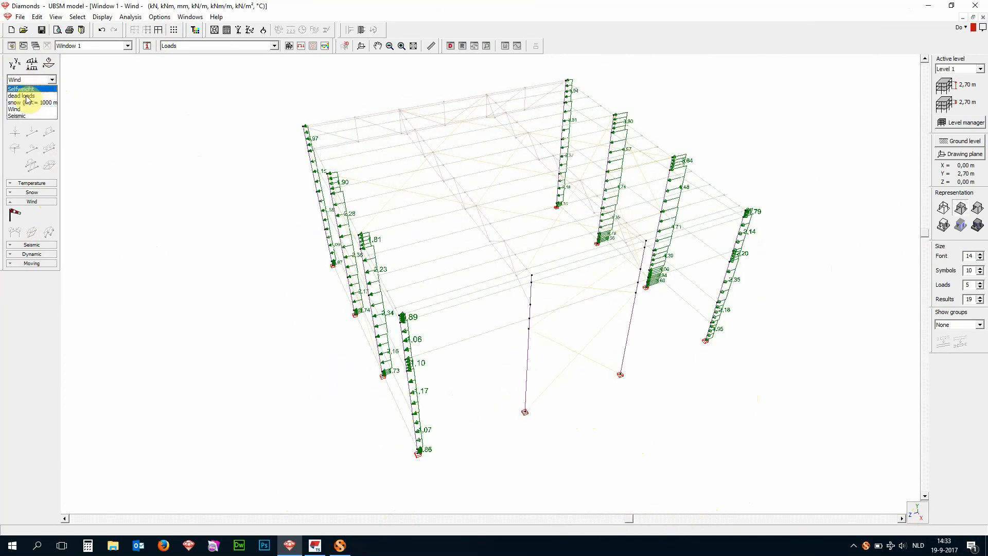
click(48, 115)
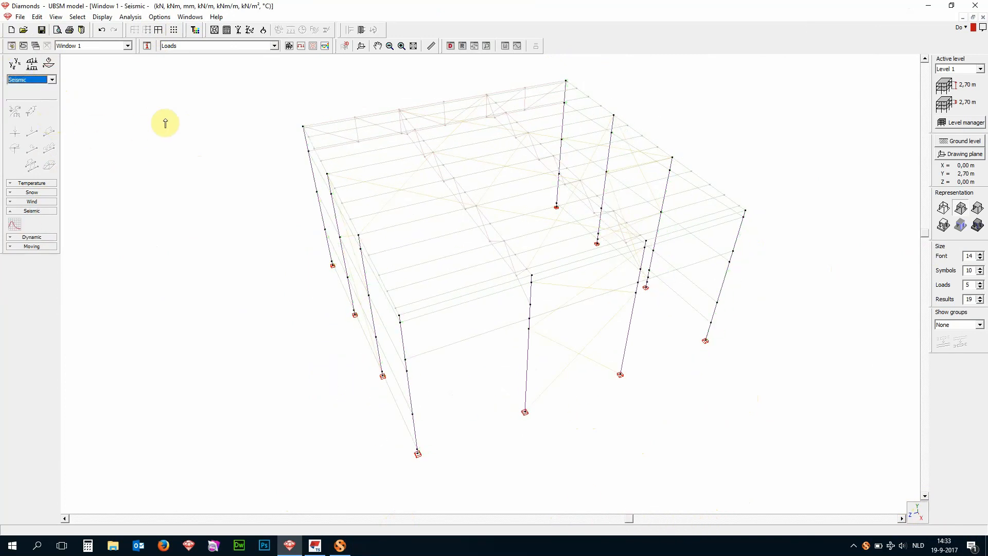
click(160, 29)
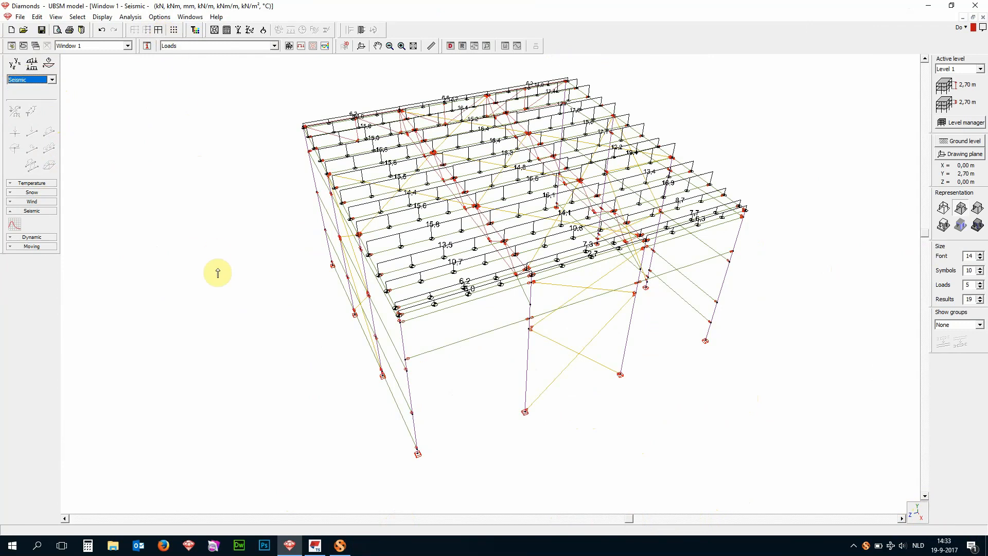
- Set up a seismic spectrum according to EN 1998-1:2004 (EU) with ground type B and importance class II
click(14, 223)
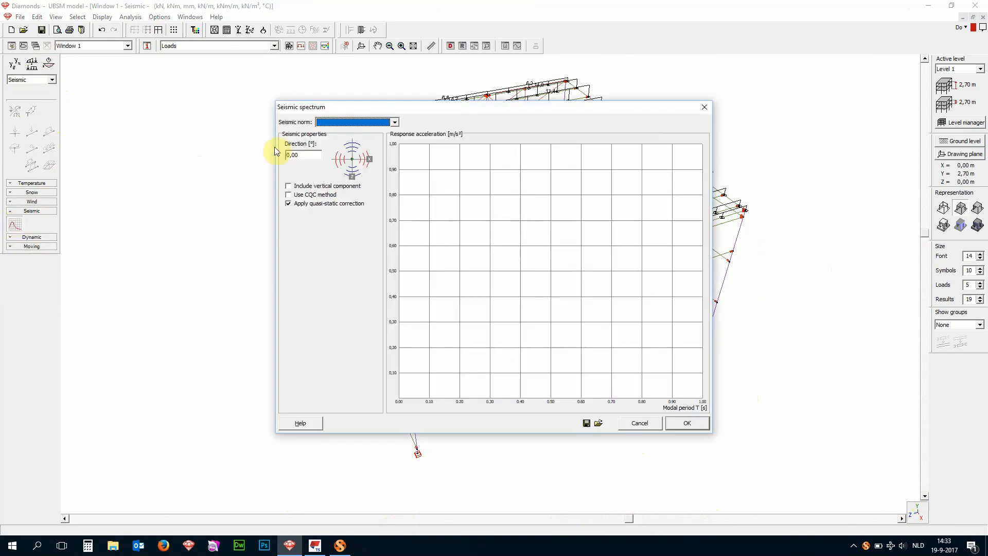
click(359, 122)
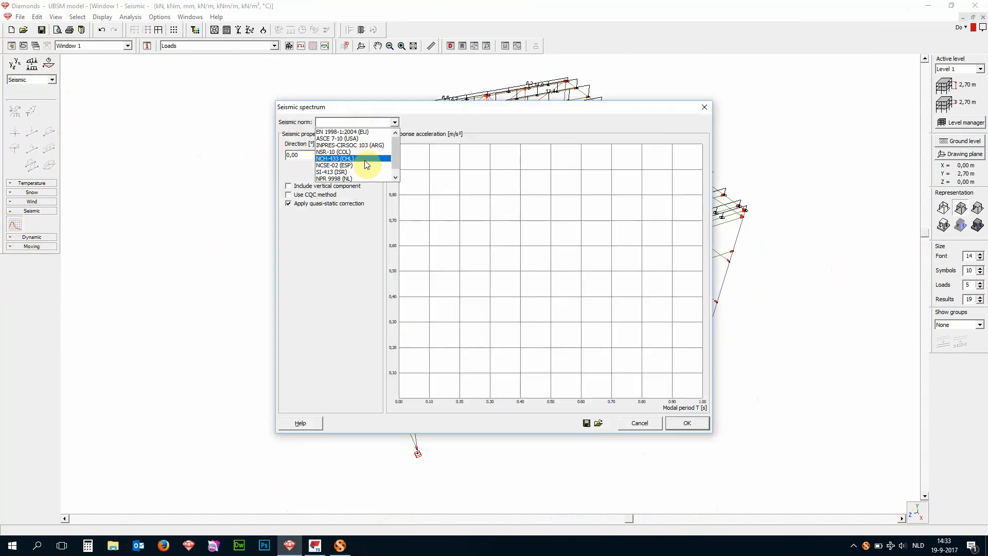
click(368, 132)
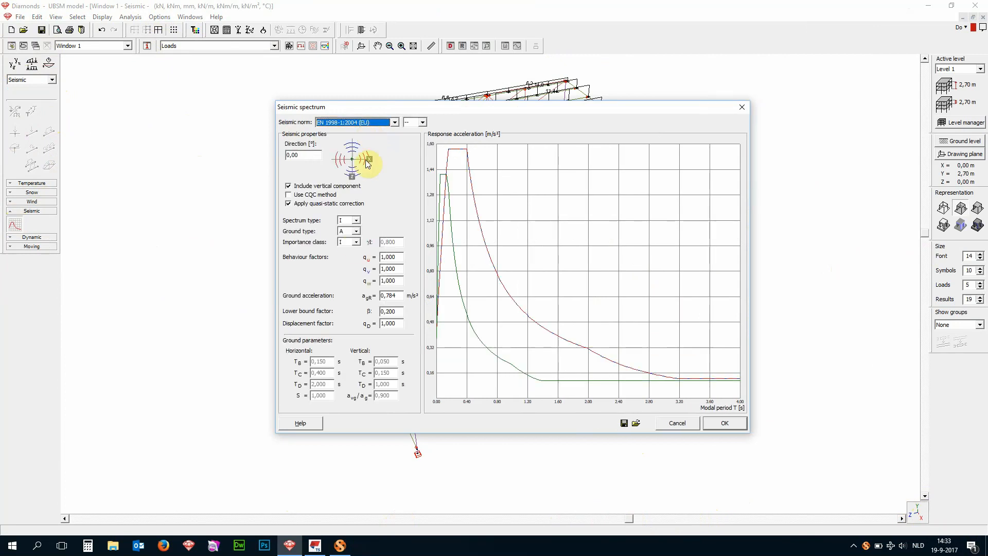
click(355, 231)
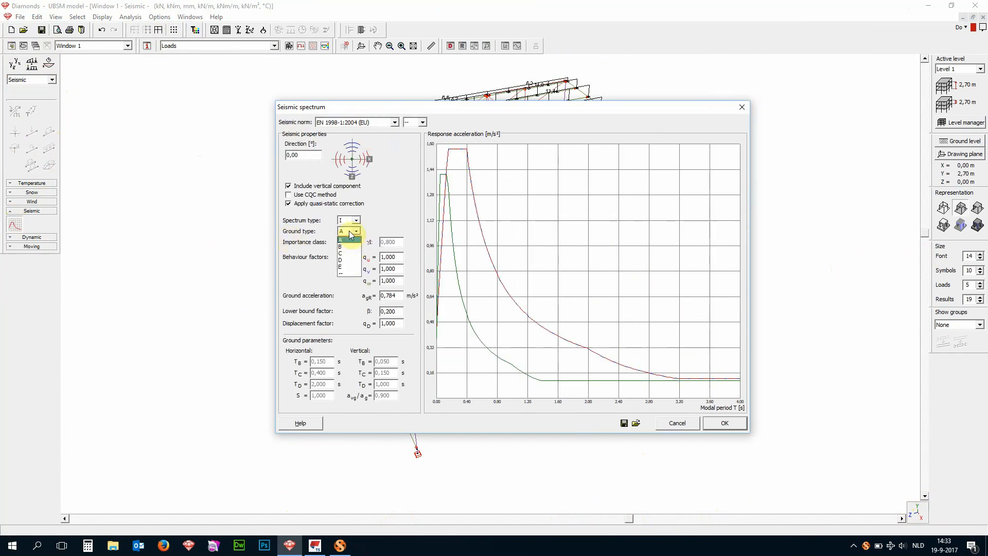
click(350, 246)
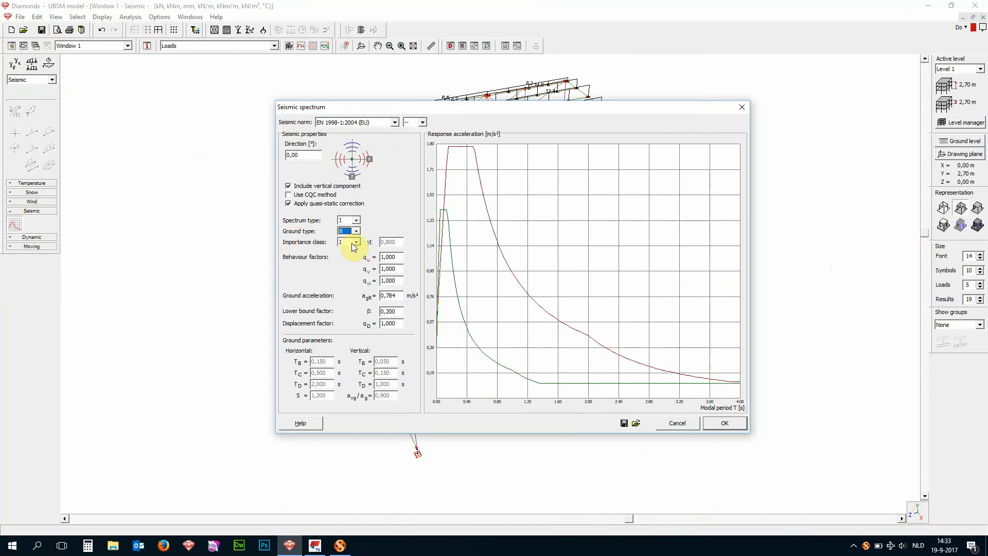
click(352, 243)
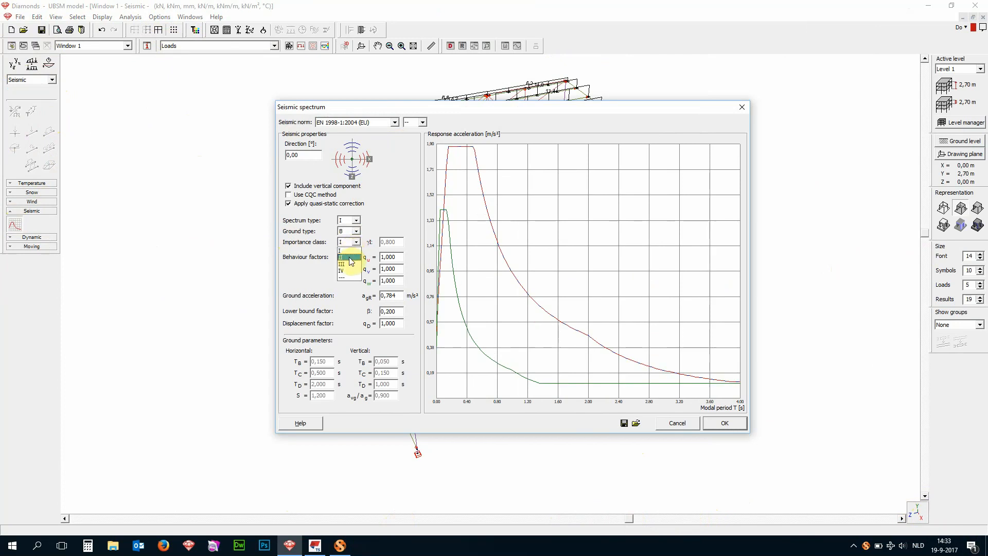
click(350, 258)
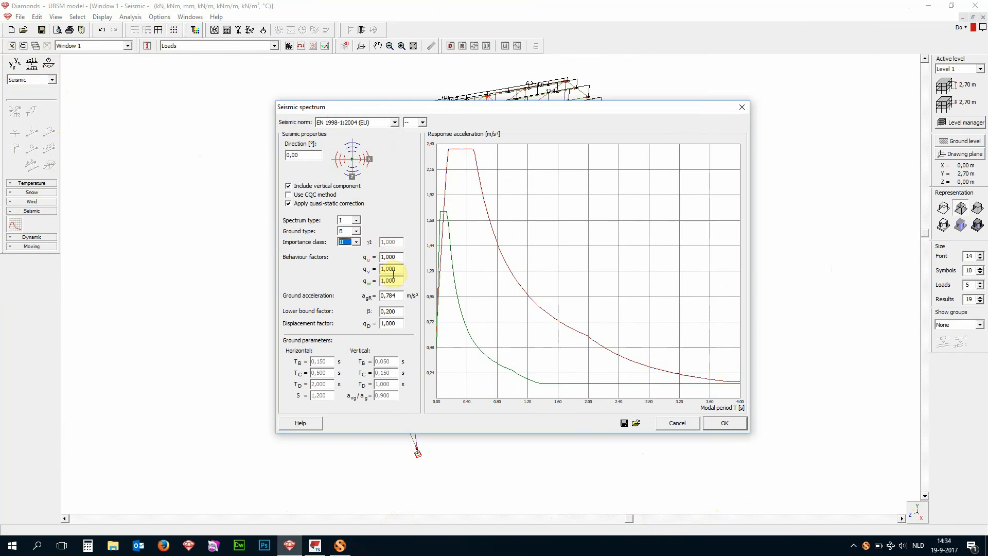
- Set all three behaviour factors to 1.5 and the ground acceleration to 0.35 m/s², and apply the seismic spectrum
click(387, 256)
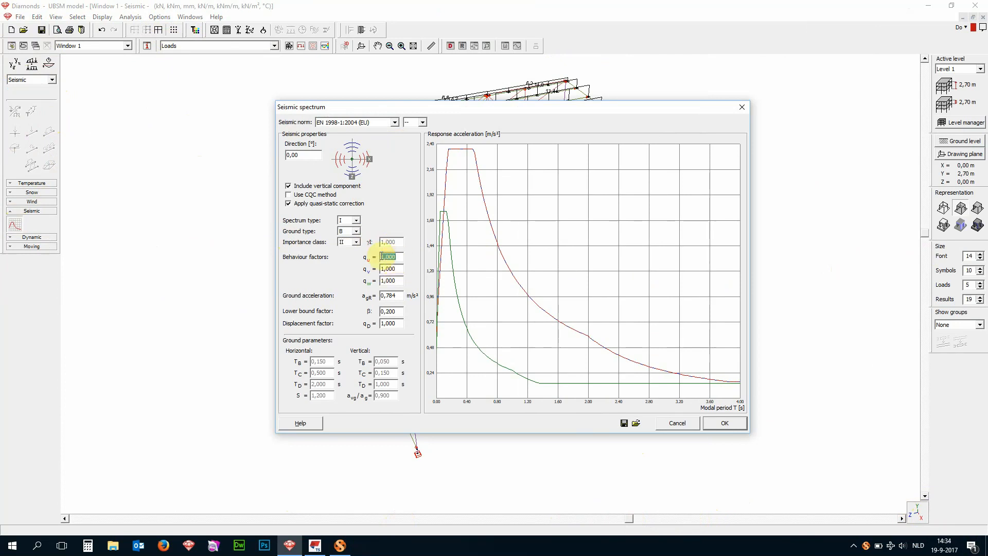
text(1.5)
click(392, 269)
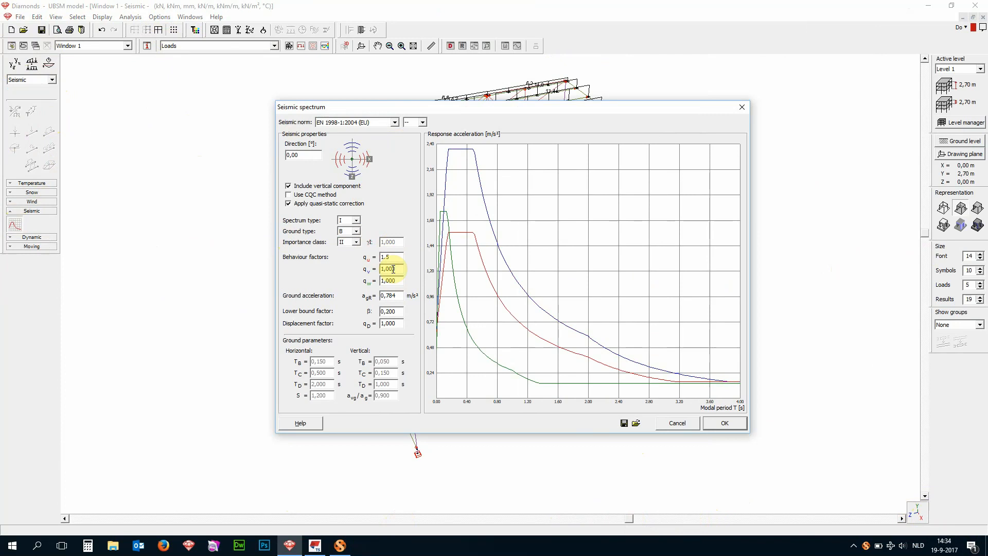
text(1.5)
click(393, 281)
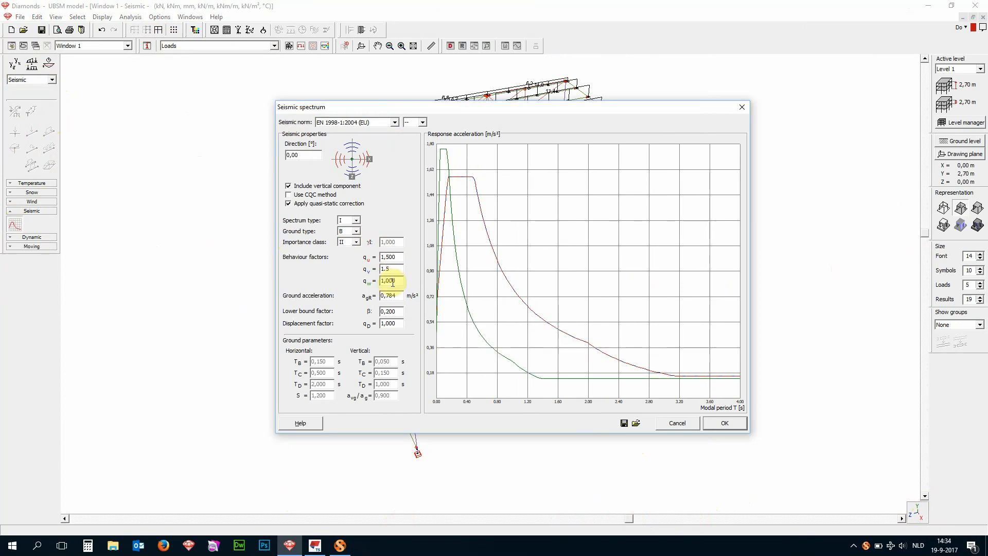
text(1.5)
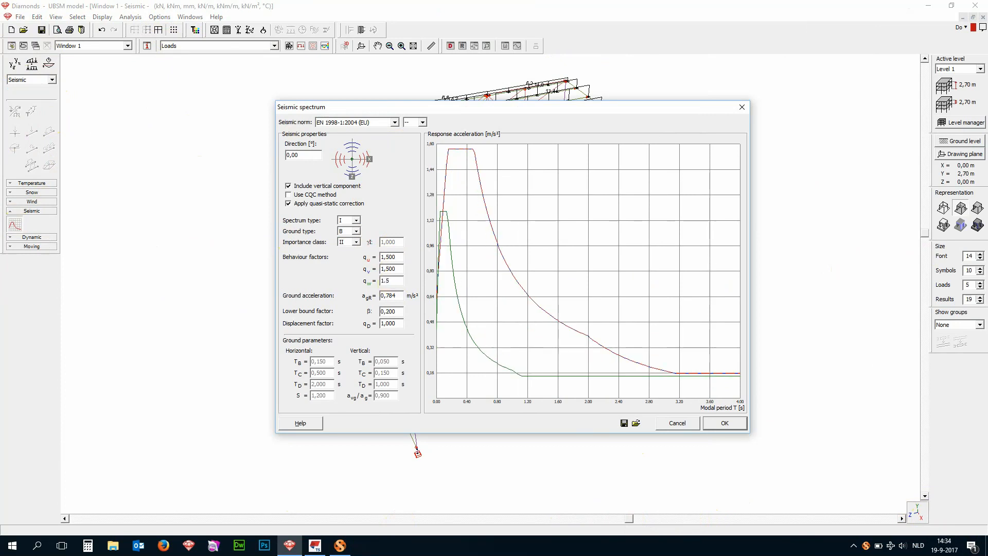
drag(402, 295, 387, 296)
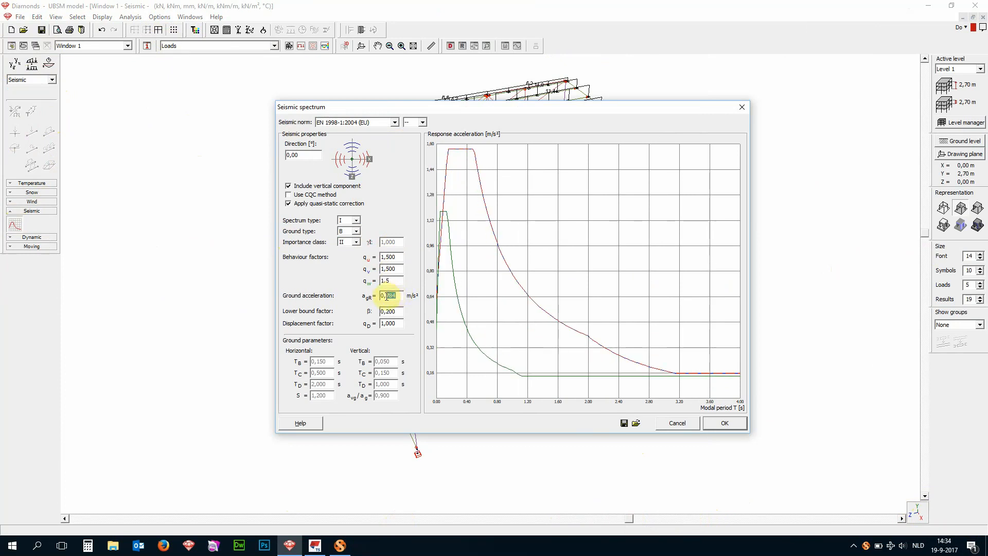
text(35)
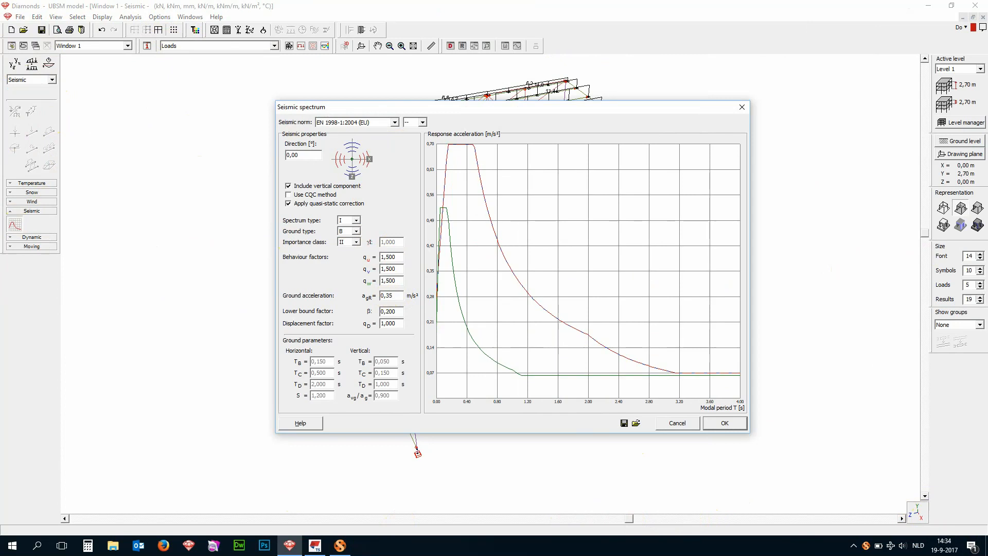
click(725, 424)
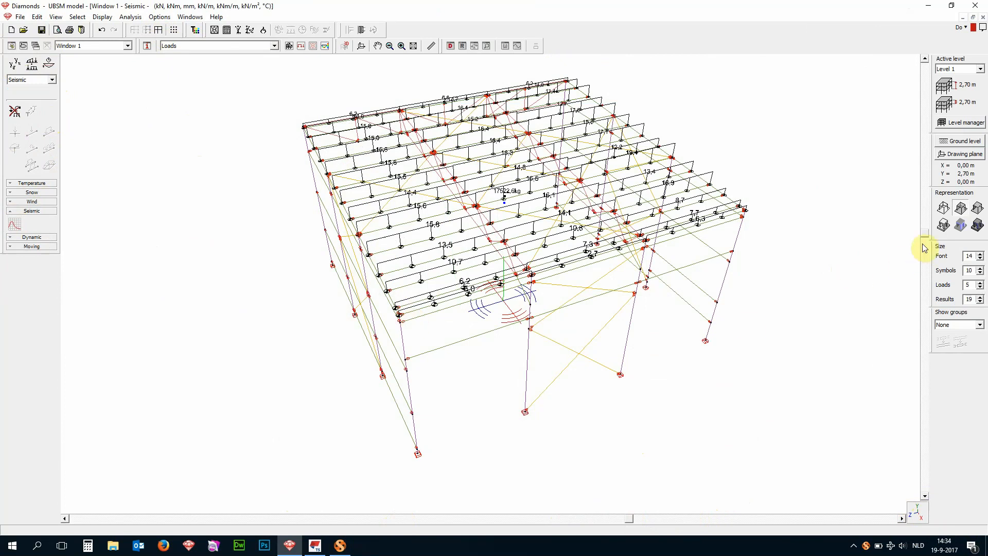
- Generate all load combinations automatically according to EN 1990 Eq. 6.10, including load cases, ULS FC, ULS SC and SLS RC
click(925, 248)
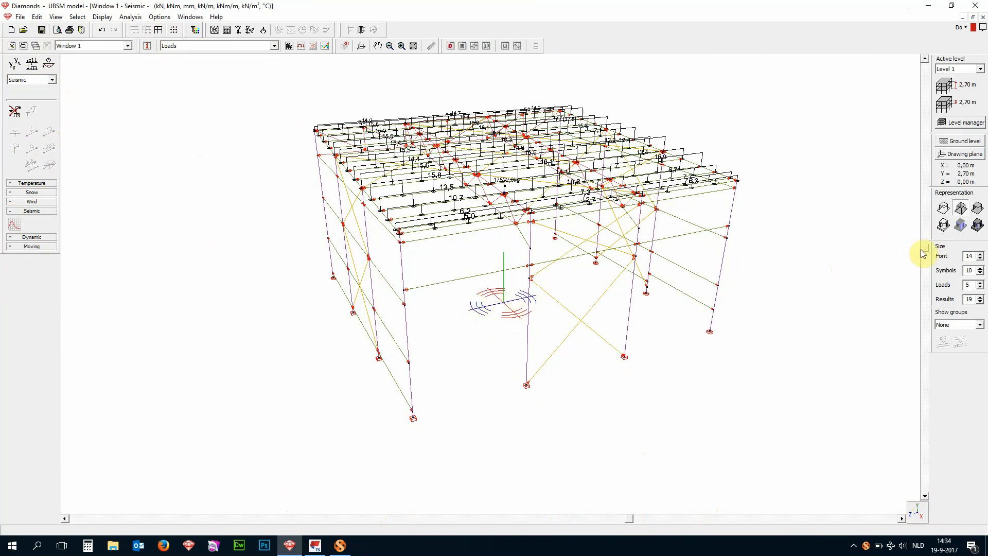
drag(922, 250, 922, 240)
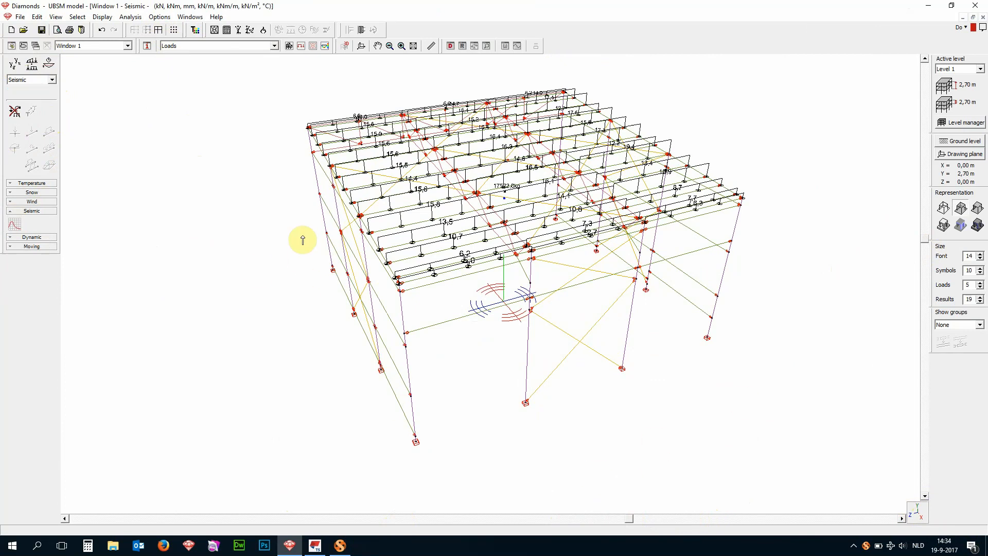
click(33, 66)
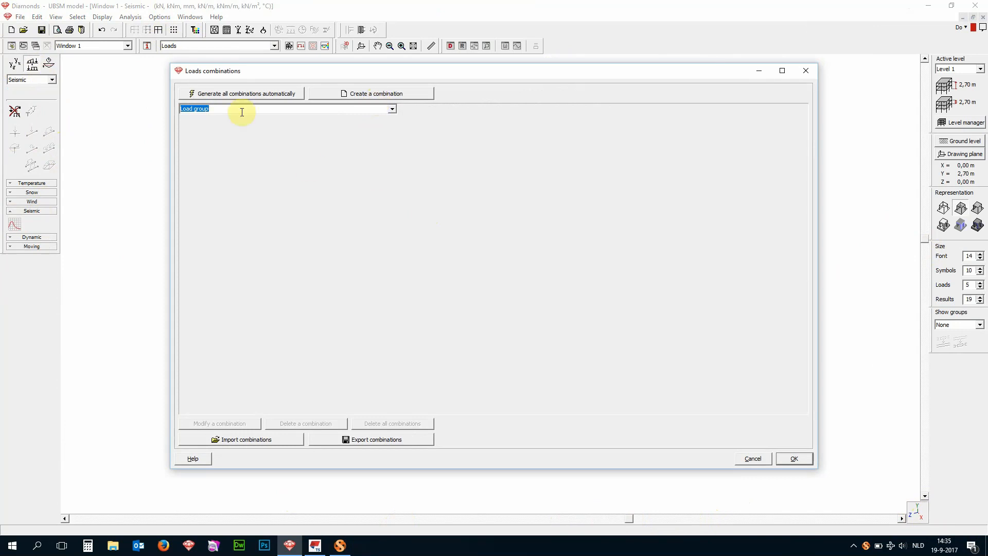
click(239, 94)
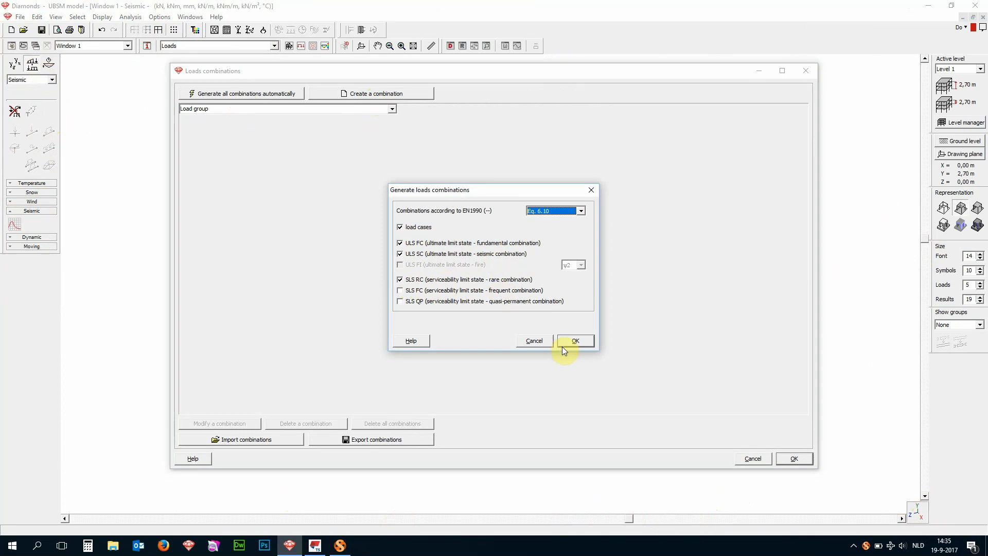
click(574, 341)
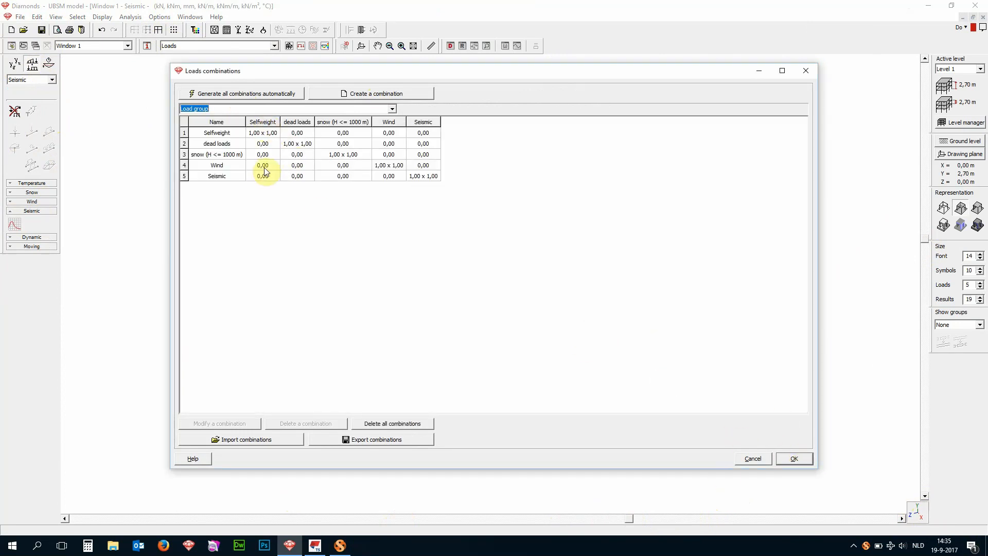
- Review the ULS FC and SLS RC combination tables and accept the generated load combinations
click(393, 109)
click(385, 123)
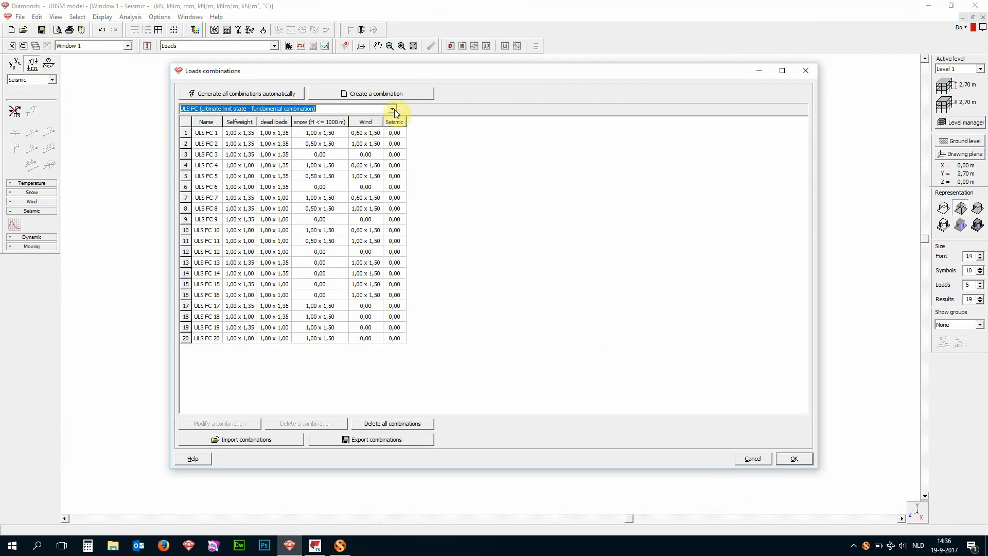
click(393, 109)
click(369, 144)
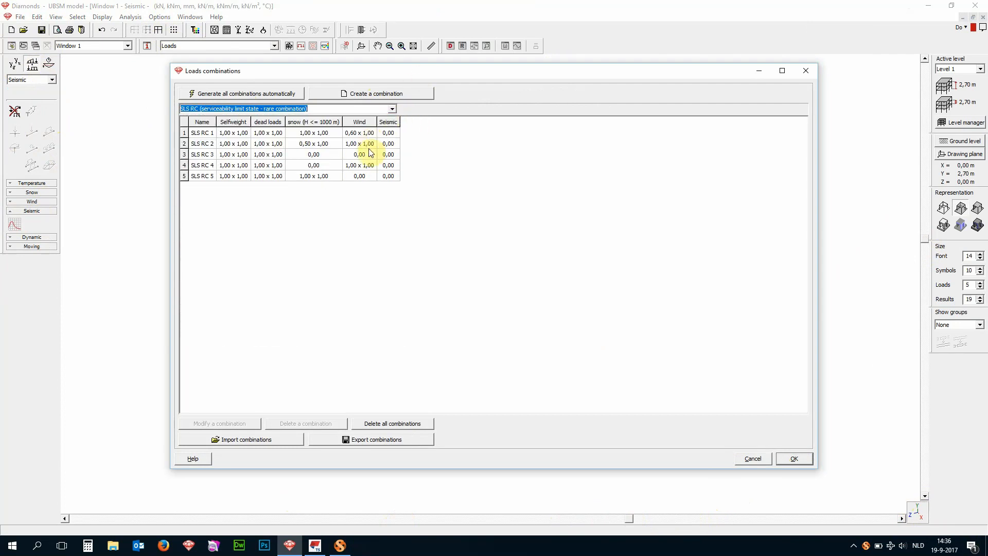
click(793, 458)
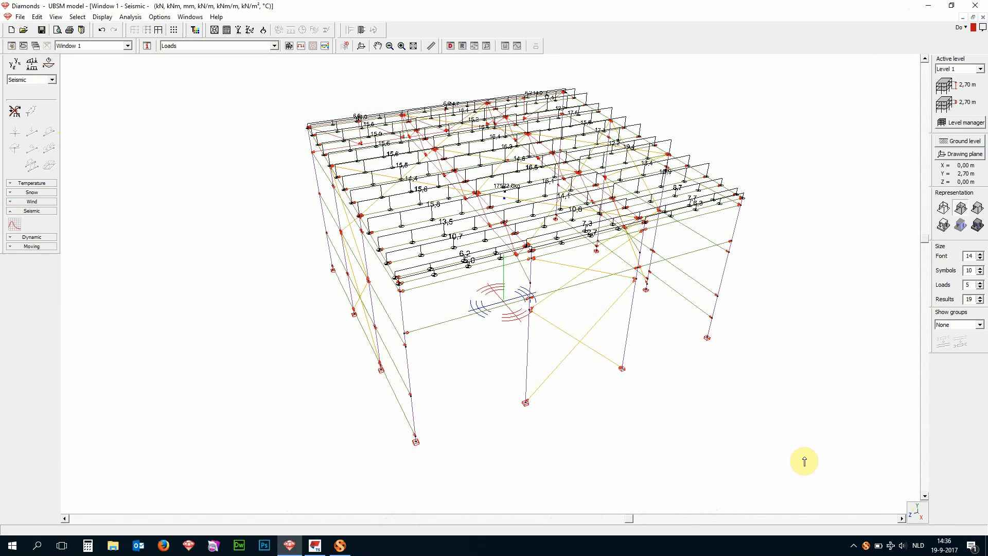
- Mesh the bars with 8 divisions and run a 1st order analysis with a maximum of 10 dynamic modes
click(228, 32)
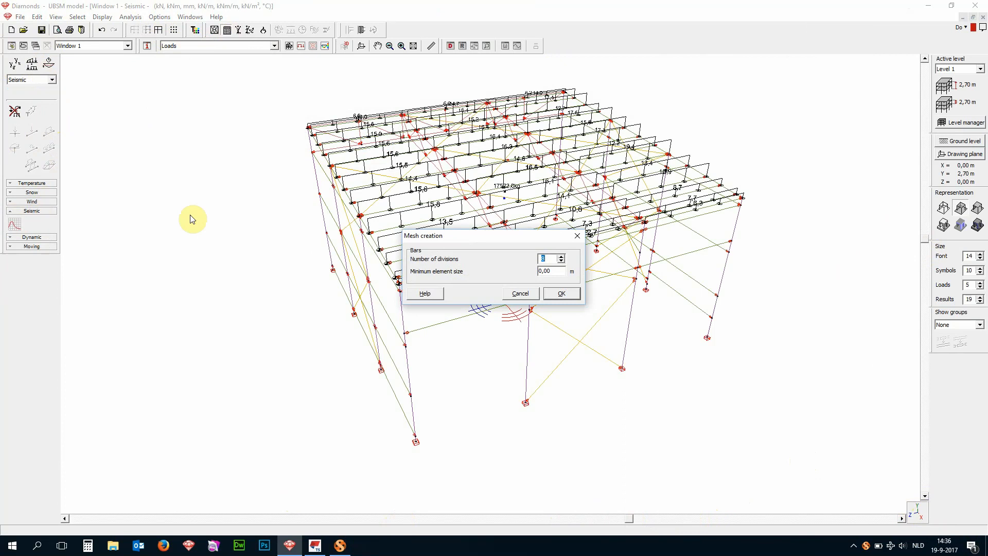
text(8)
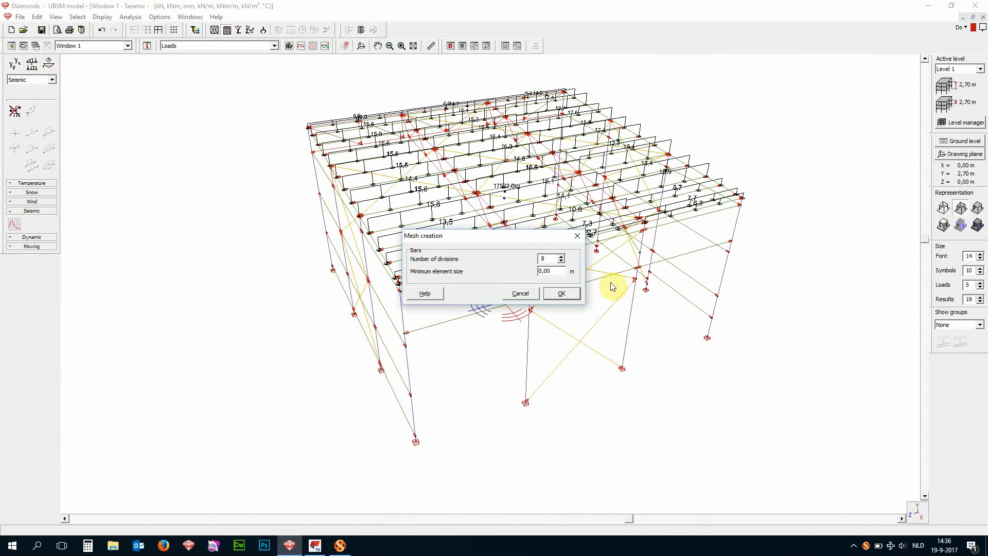
click(561, 293)
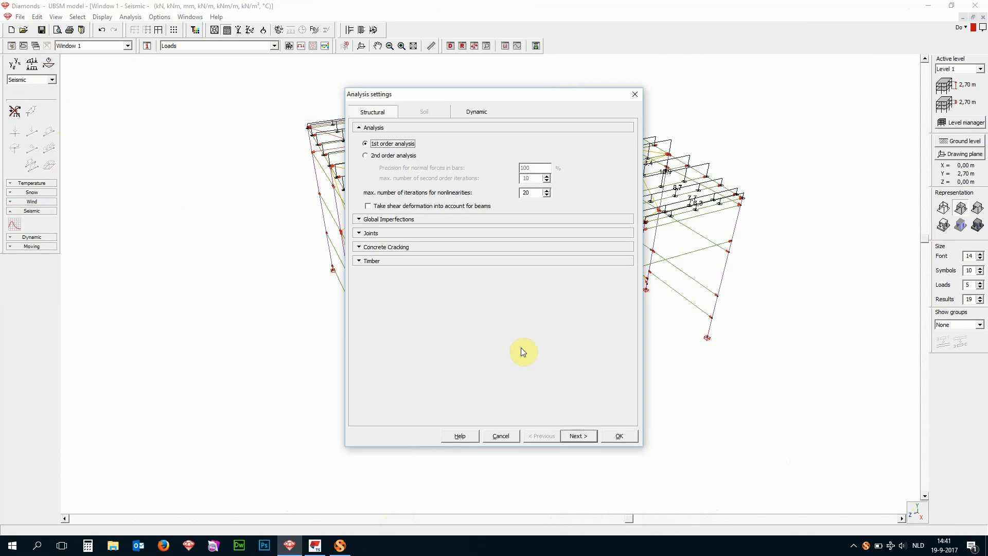
click(580, 439)
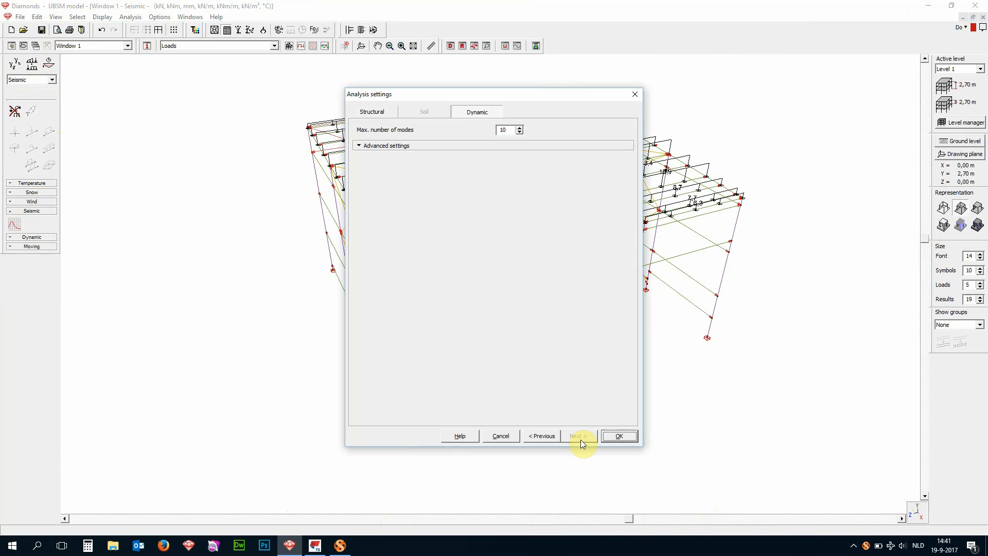
click(619, 437)
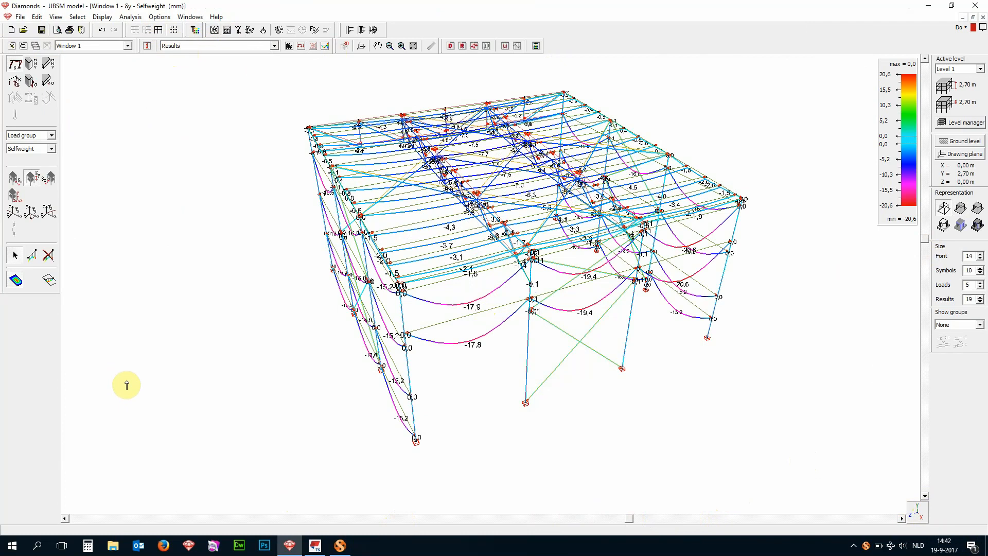
- Display the vertical deformation of the structure for the SLS RC envelope
click(50, 137)
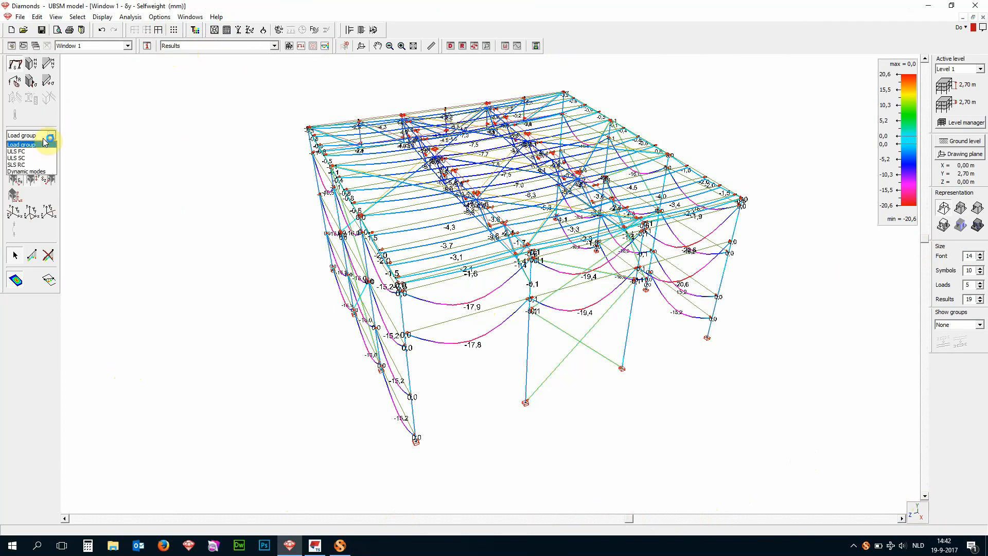
click(45, 165)
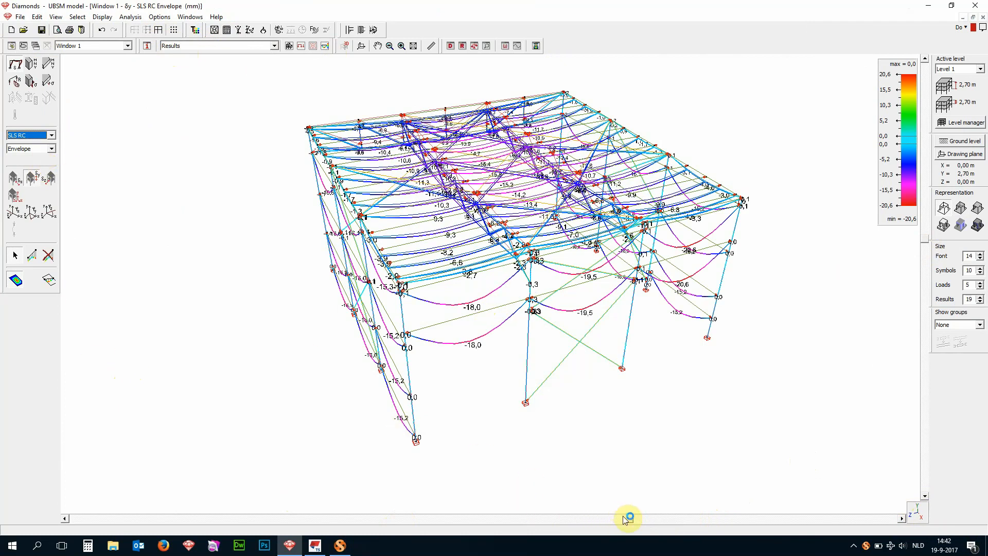
drag(628, 520, 591, 516)
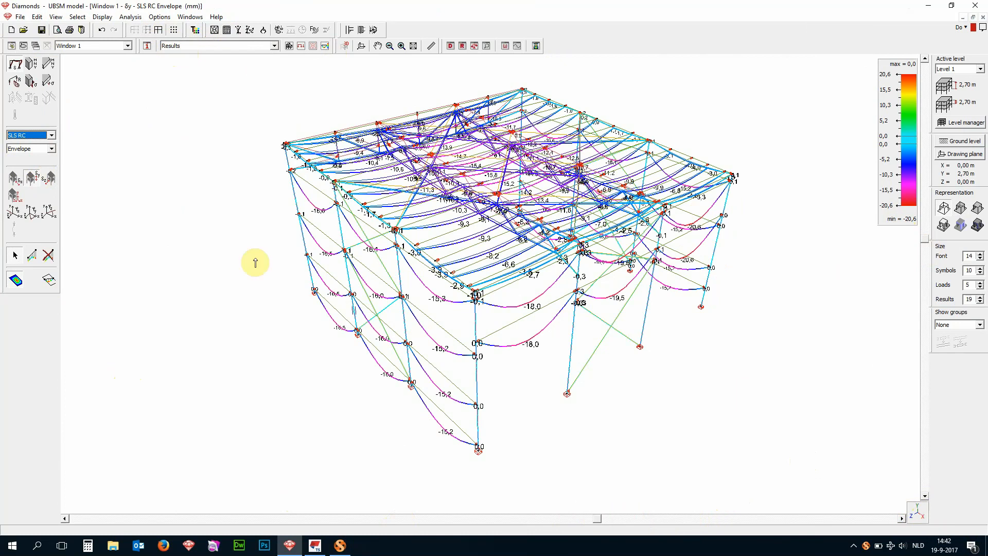
- Examine the ULS FC envelope for bar moments My, normal forces N, shear forces Vz, vertical support reactions Ry and bar stresses
click(51, 136)
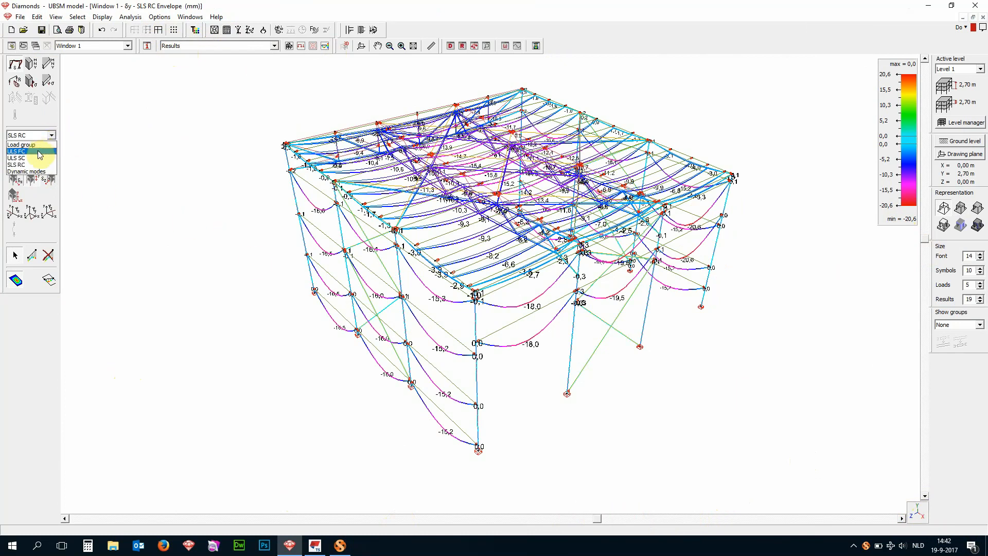
click(39, 152)
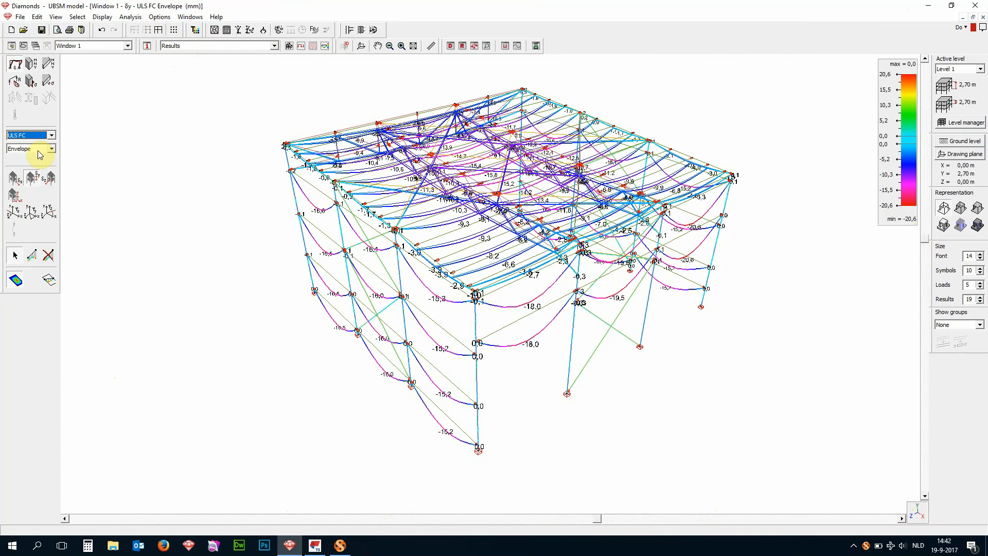
click(34, 69)
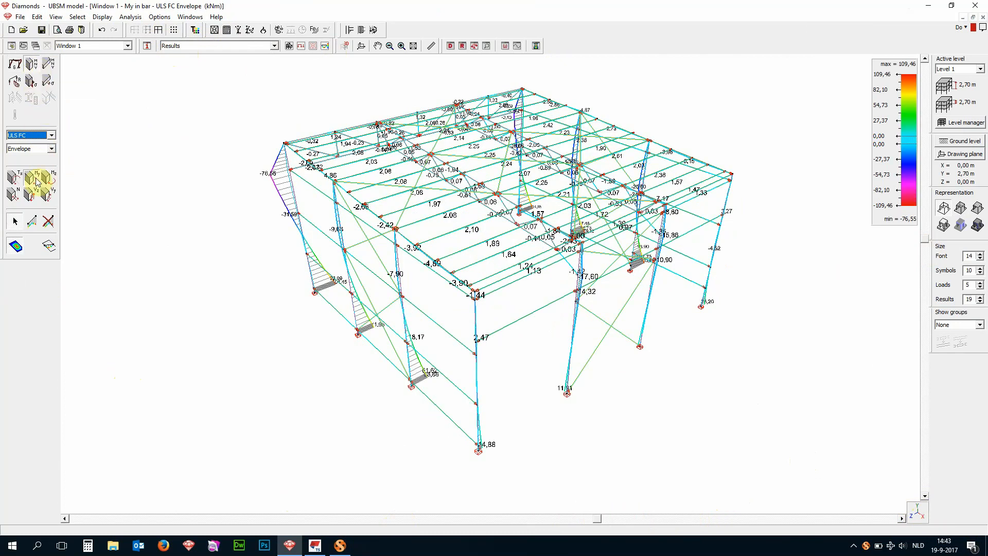
click(14, 196)
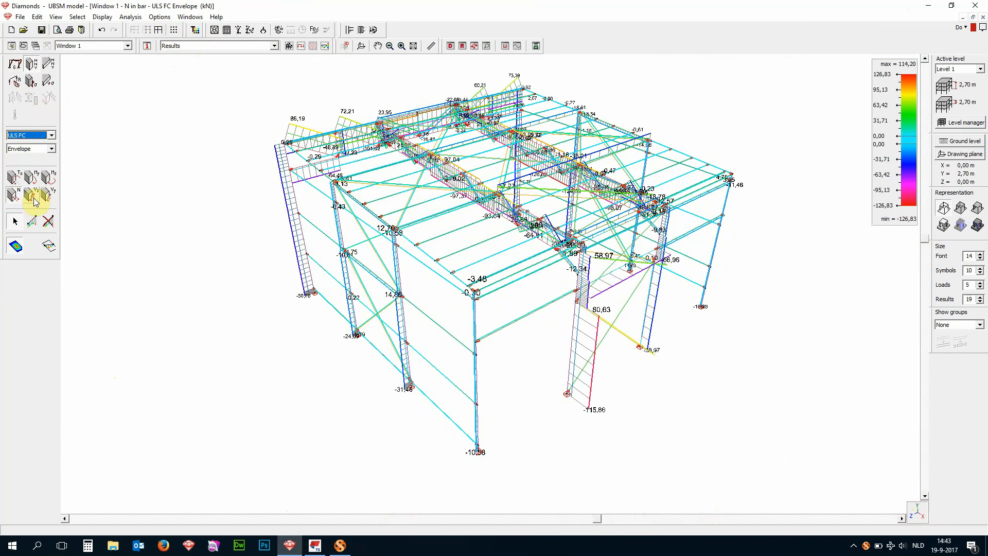
click(35, 200)
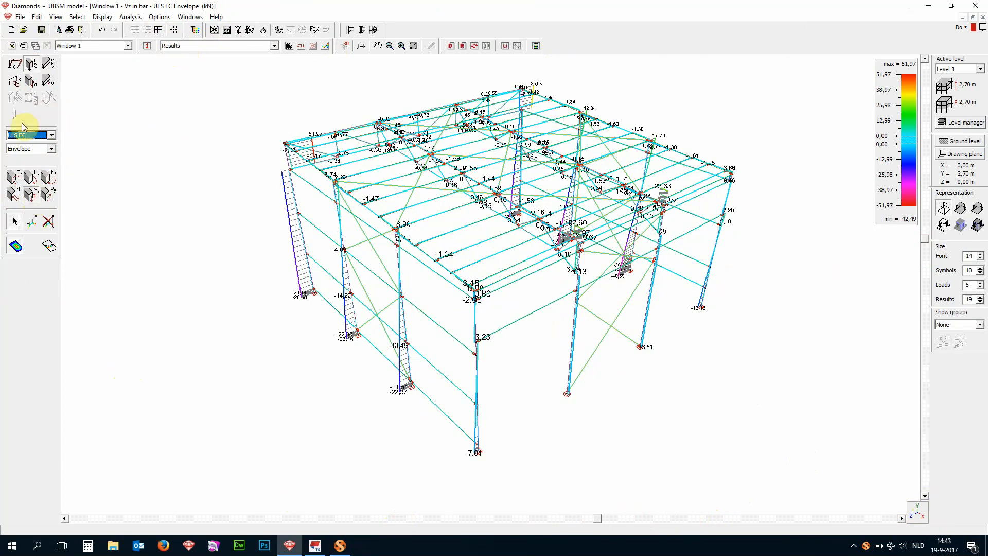
click(20, 82)
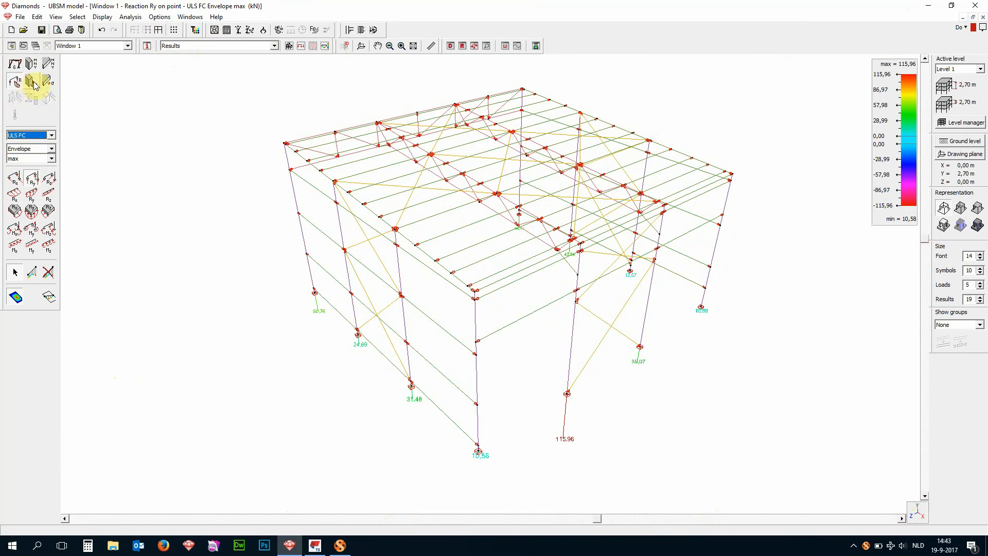
click(32, 83)
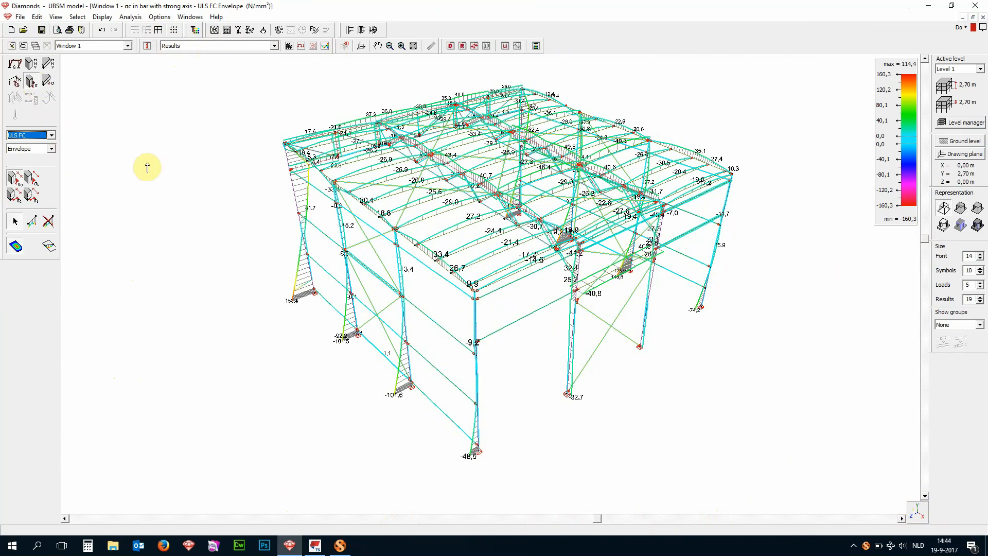
- Display the vertical deformation δy of the bars for the SLS RC envelope
click(54, 137)
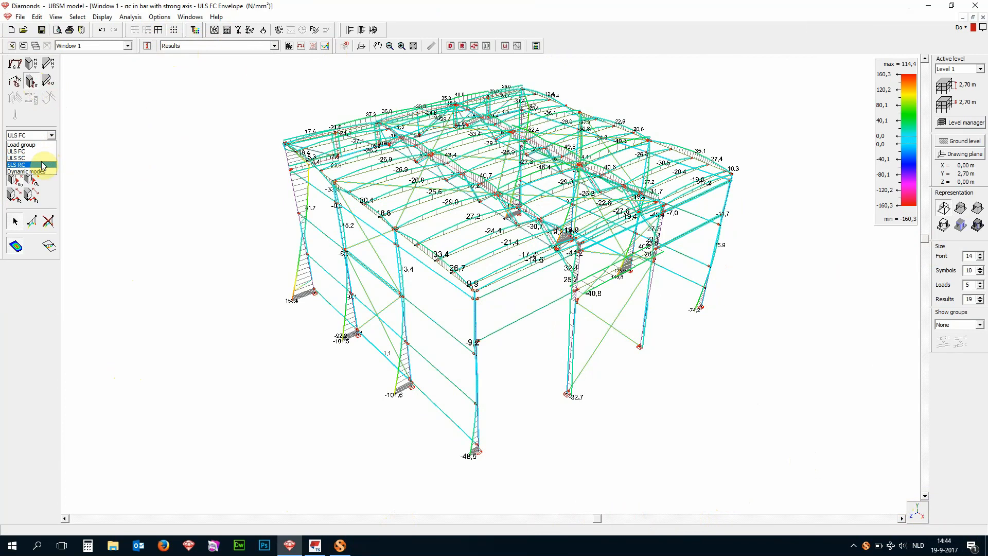
click(45, 165)
click(16, 64)
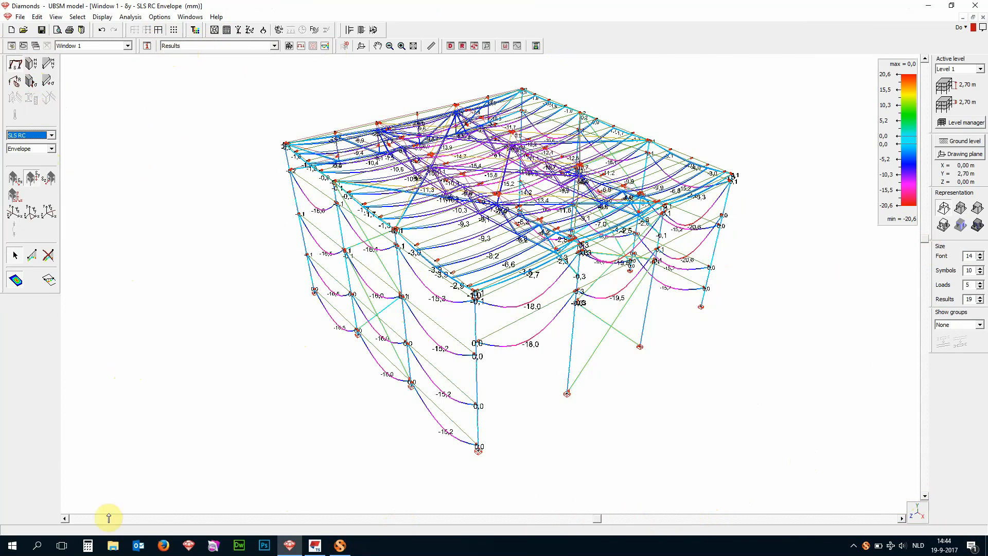
- Switch to the Windows calculator, compute the deflection limit 5,6/300, and return to the deformation plot in Diamonds
click(88, 546)
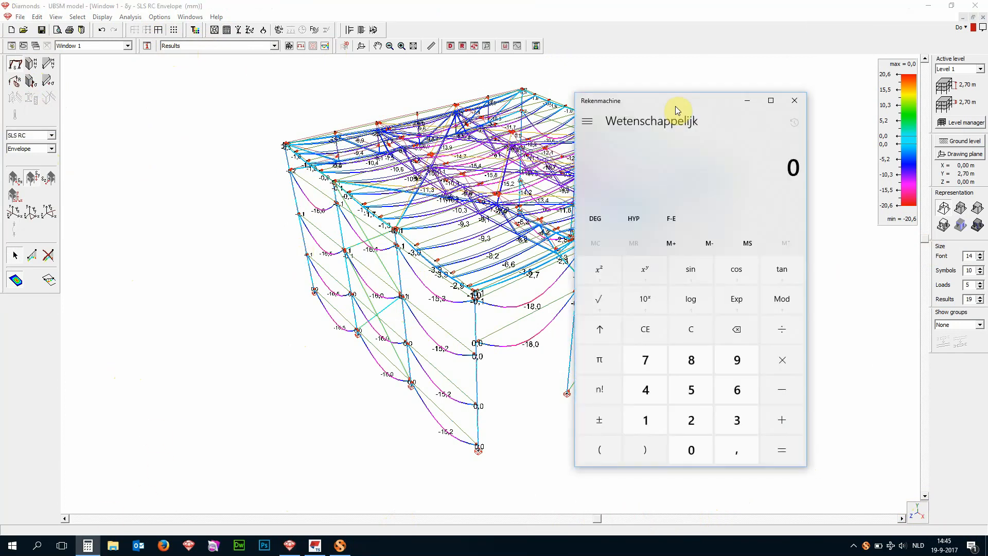
drag(675, 106, 160, 134)
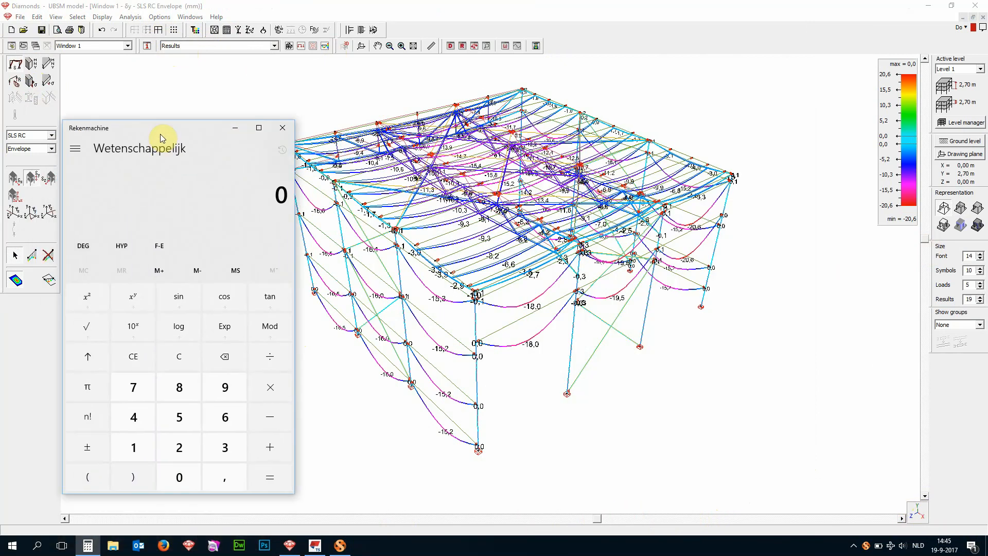
text(5,6/)
text(300)
key(Return)
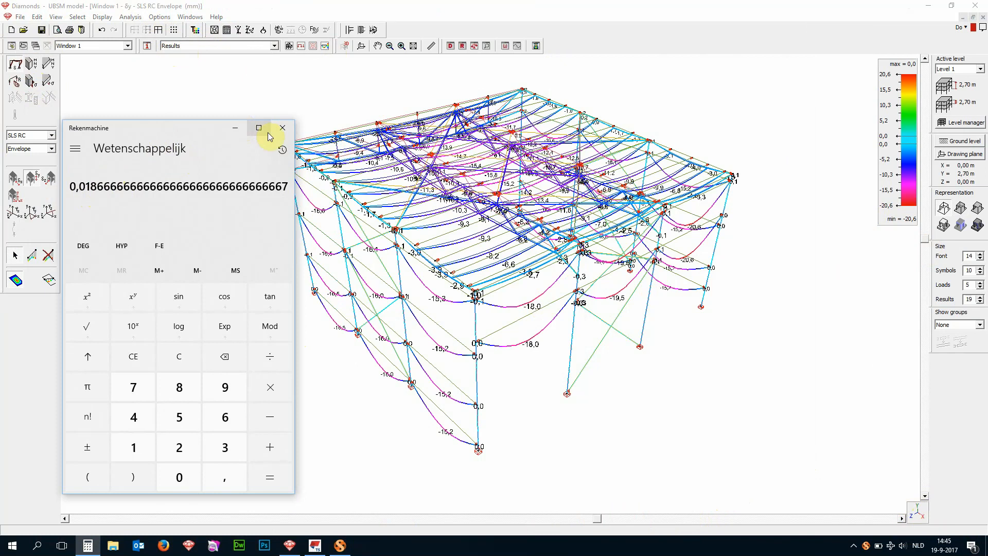
click(236, 128)
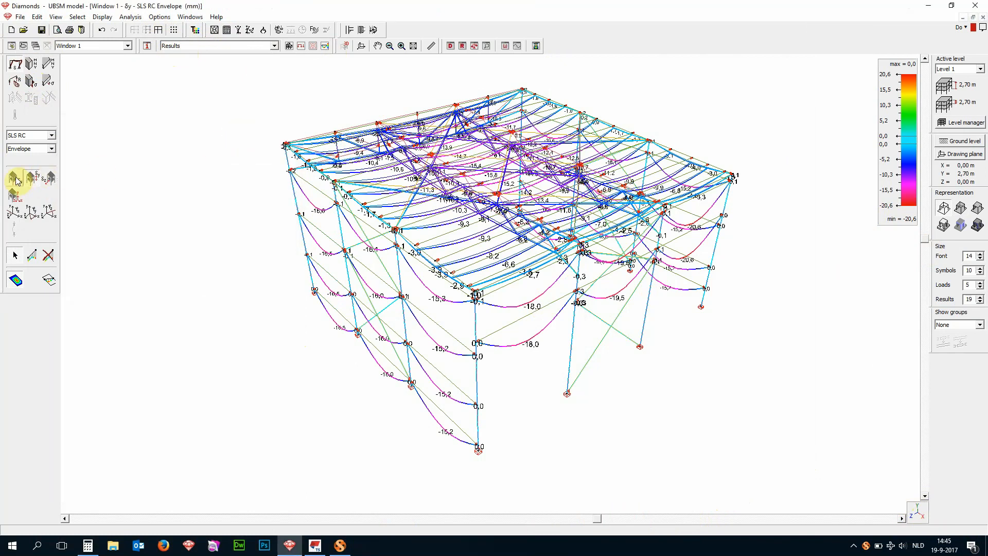
- Display the SLS RC horizontal deformations δx and δz and measure the height of the hall's columns
click(15, 179)
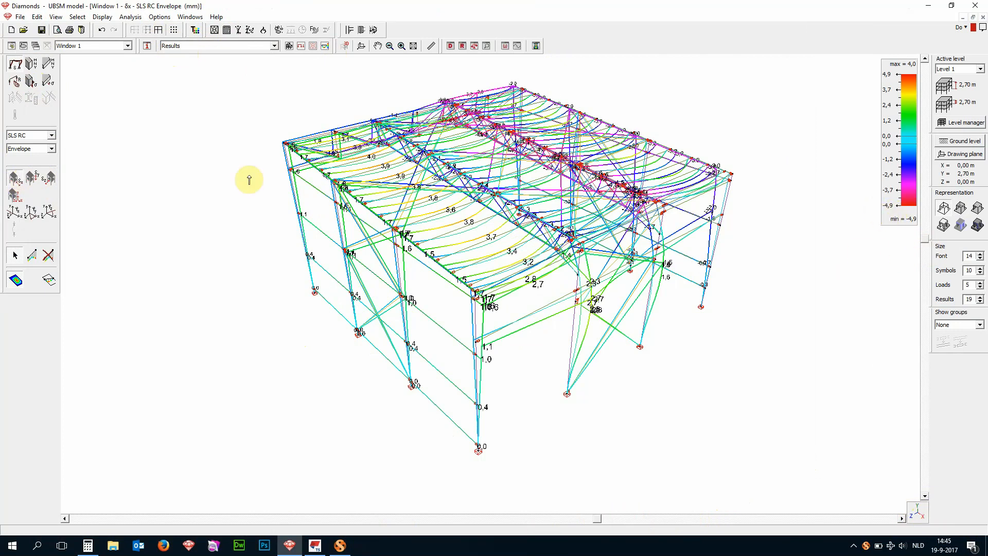
click(52, 178)
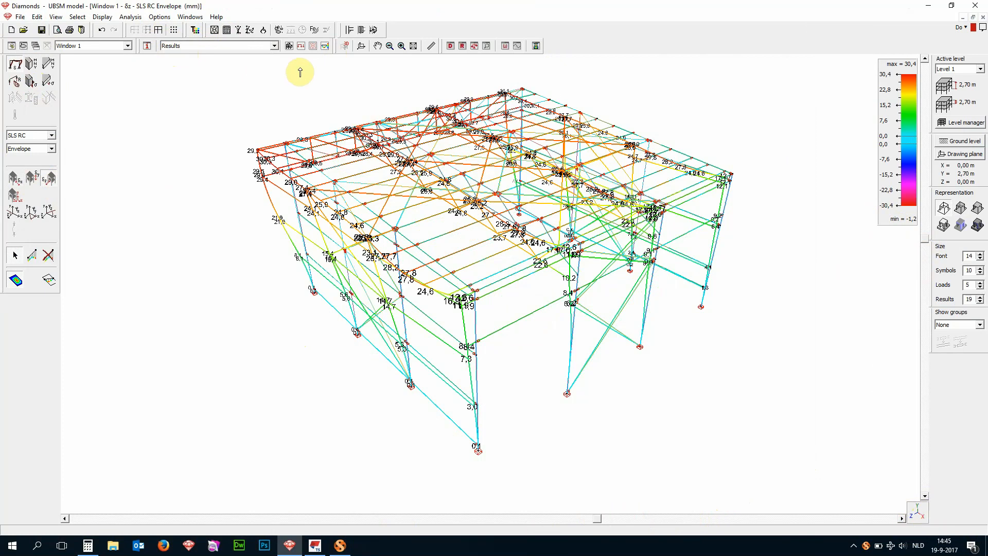
click(431, 45)
click(477, 451)
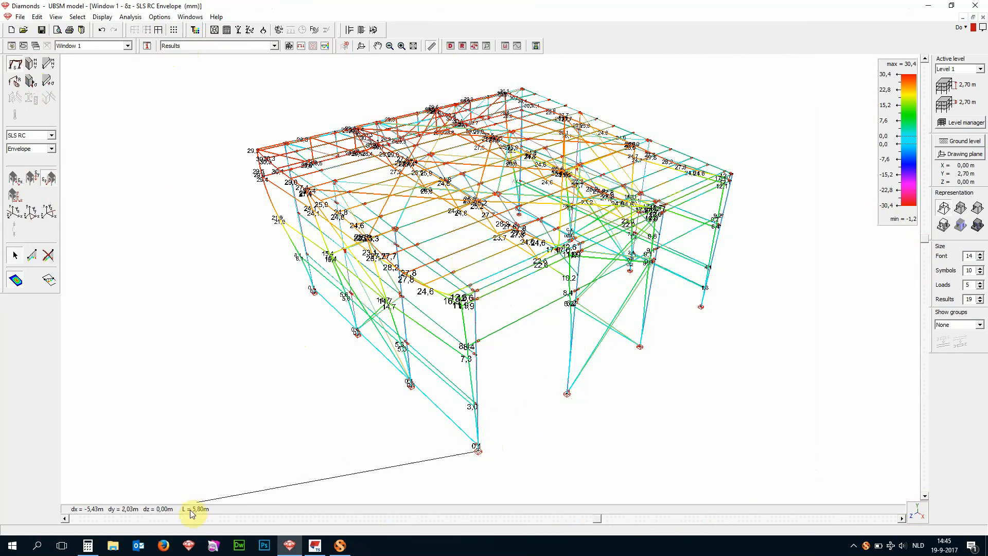
click(478, 293)
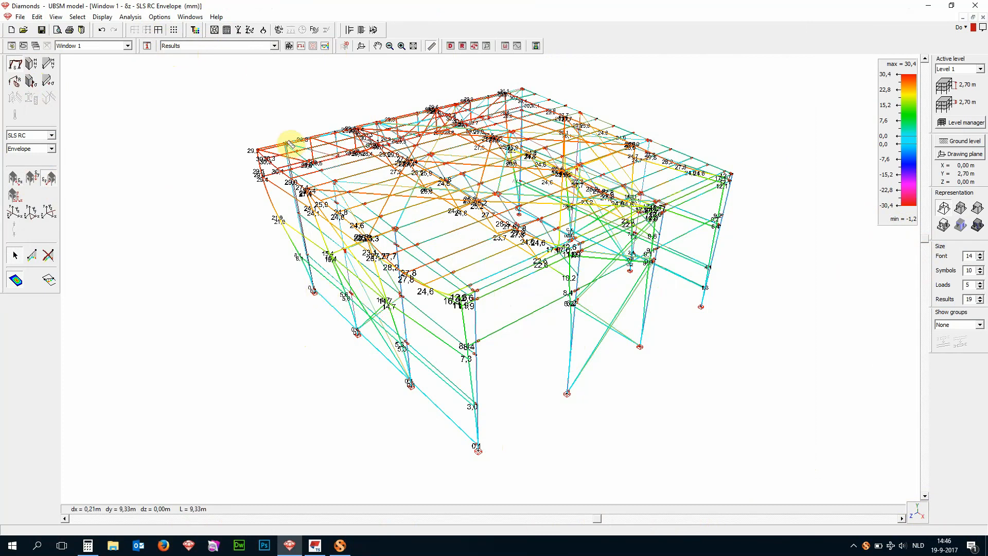
click(312, 290)
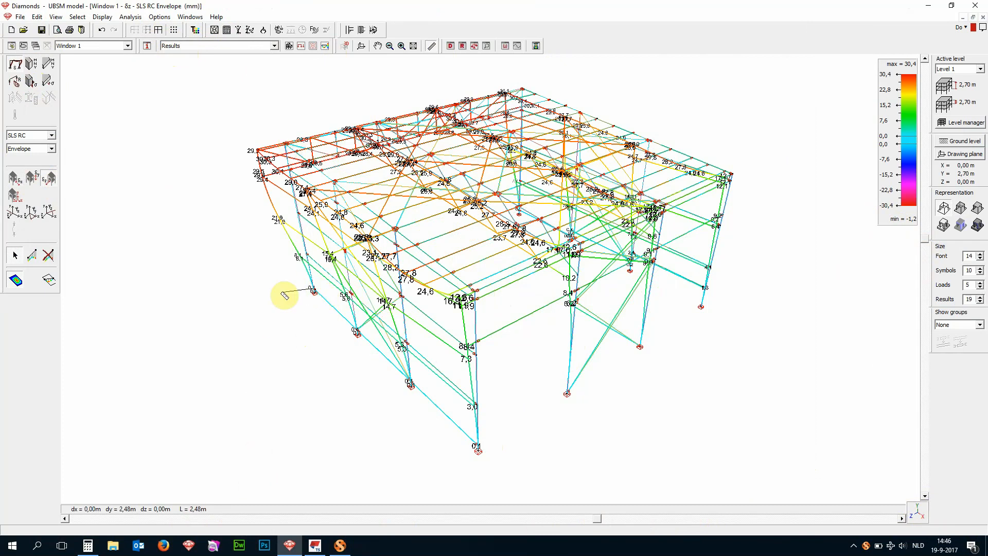
key(Escape)
- Compute the horizontal displacement limit 9,33/300 in the Windows calculator and close it
click(88, 545)
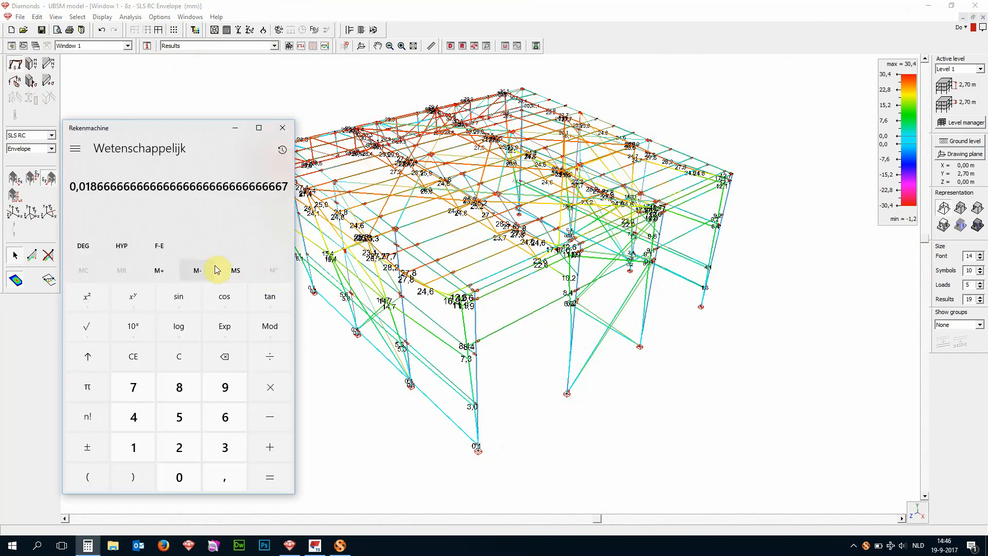
text(9,33/300)
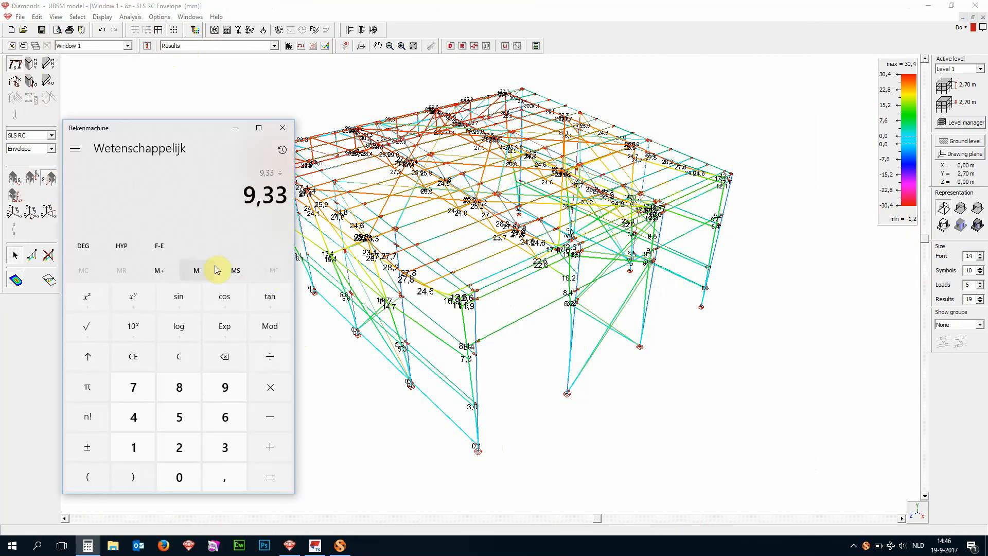
key(Return)
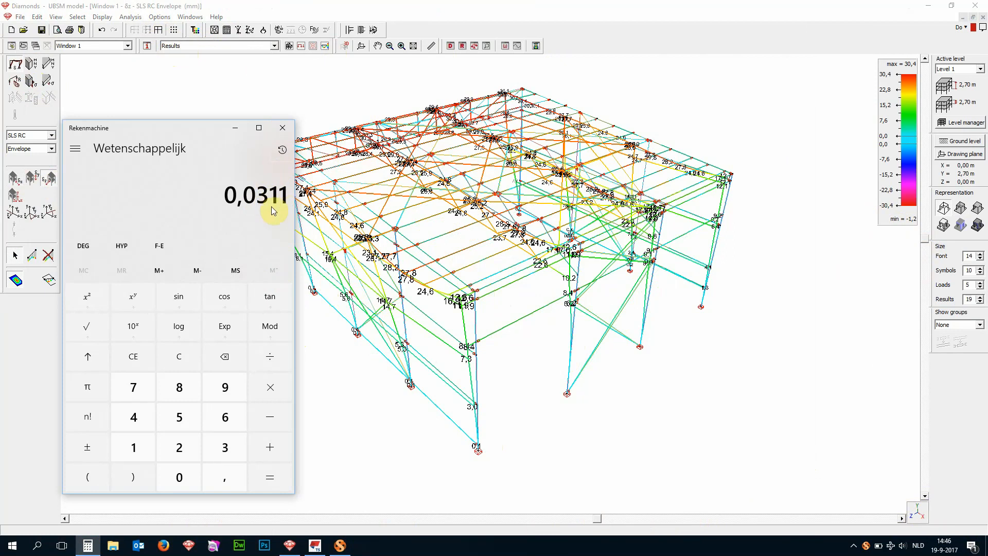
click(282, 128)
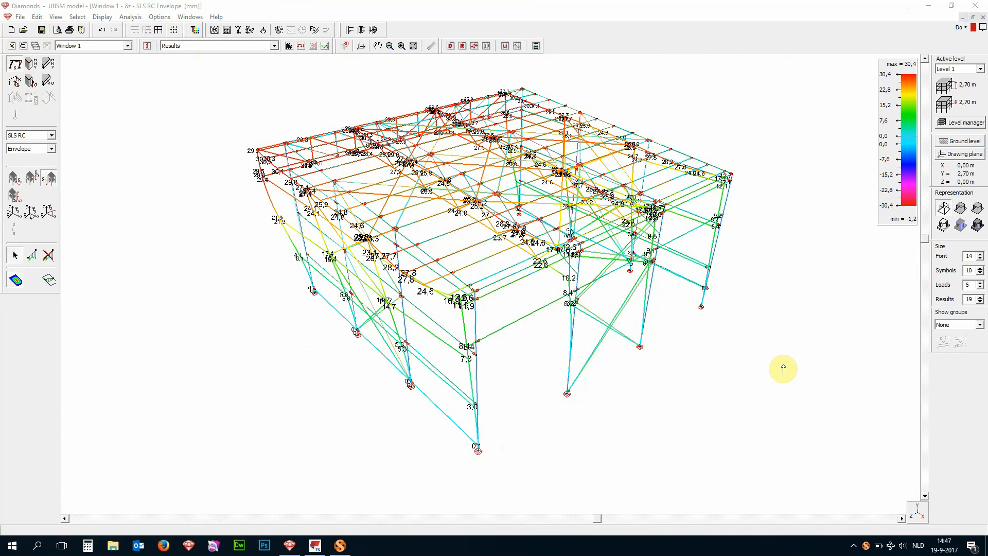
- Set the steel design code to the general Eurocode 3: EN 1993-1-1/3 and run the code check for all elements with interaction method 1
click(159, 20)
mouse_move(135, 21)
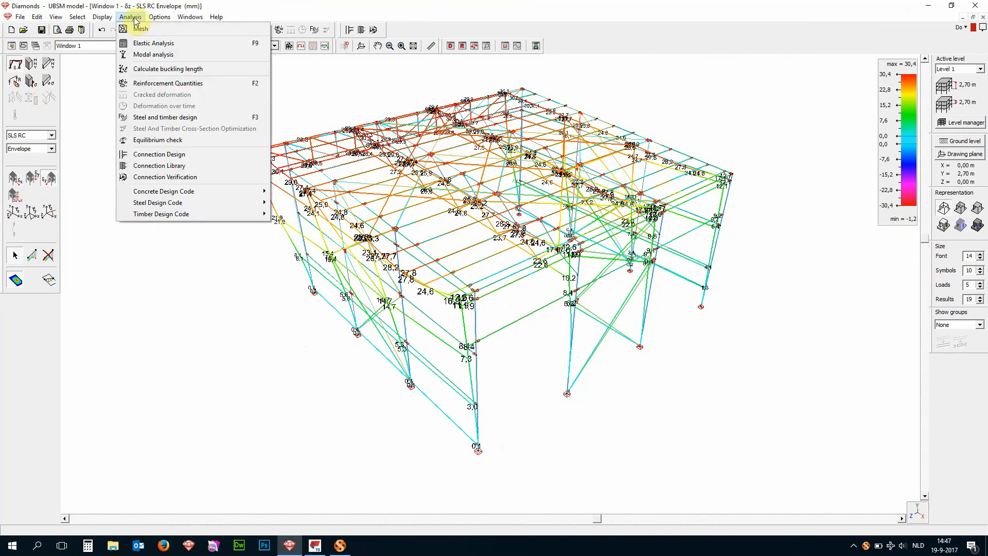
mouse_move(157, 203)
mouse_move(298, 206)
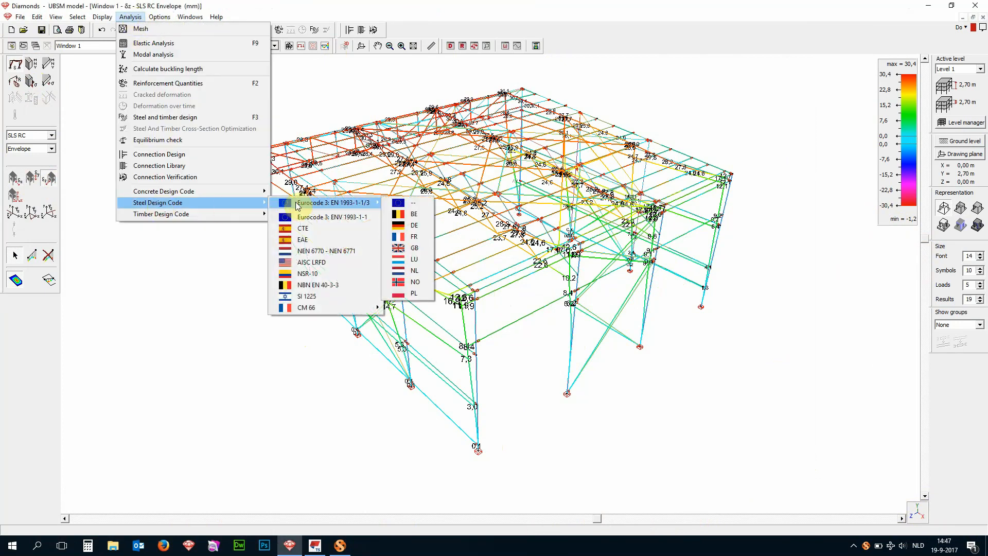
click(411, 203)
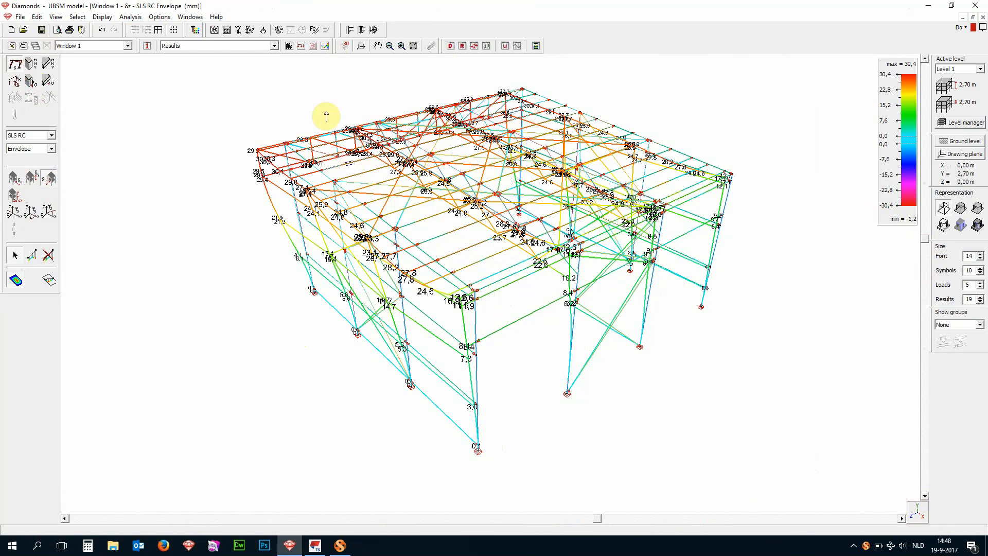
click(315, 30)
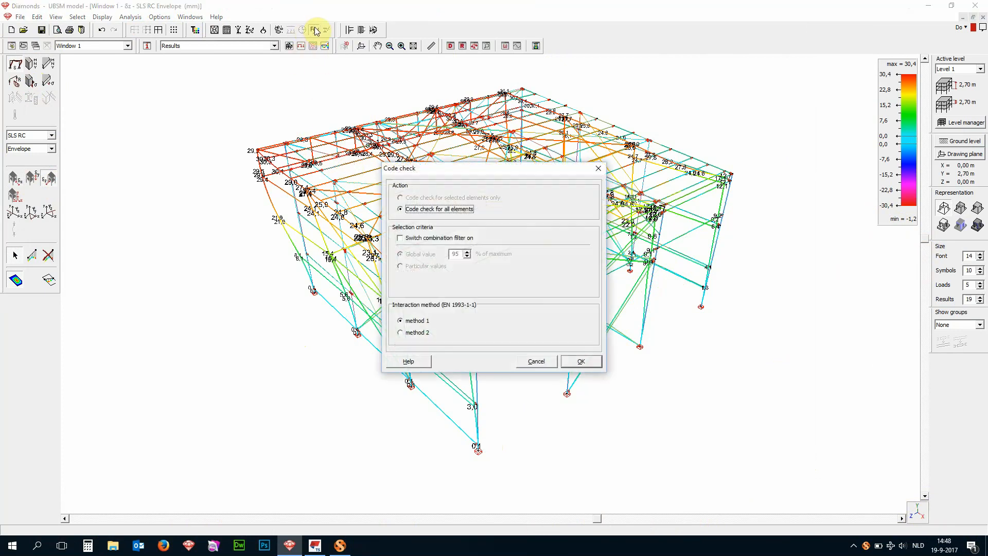
click(588, 365)
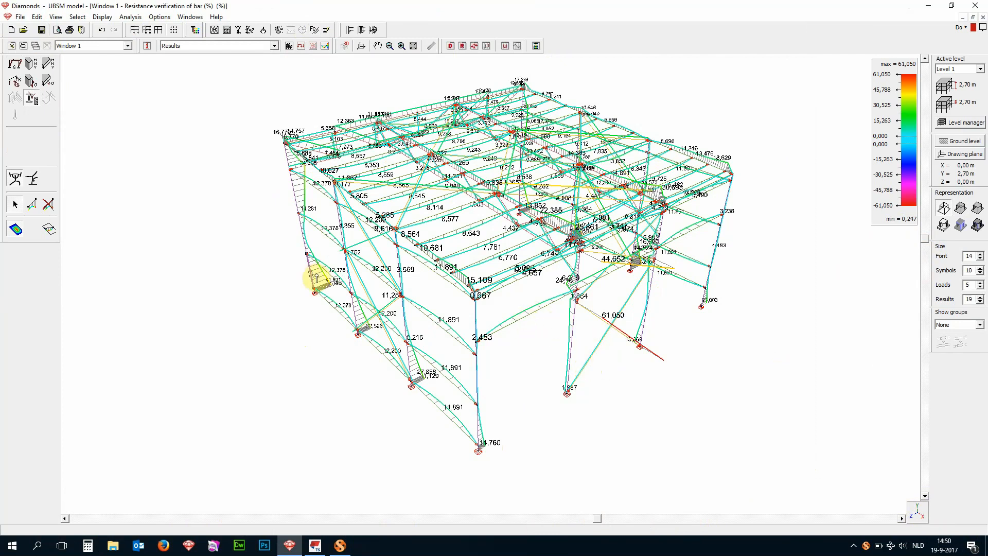
- Examine the ULS FC and ULS SC cross-section resistance checks of the IPE 330 column's lower segment, bar 106
click(316, 277)
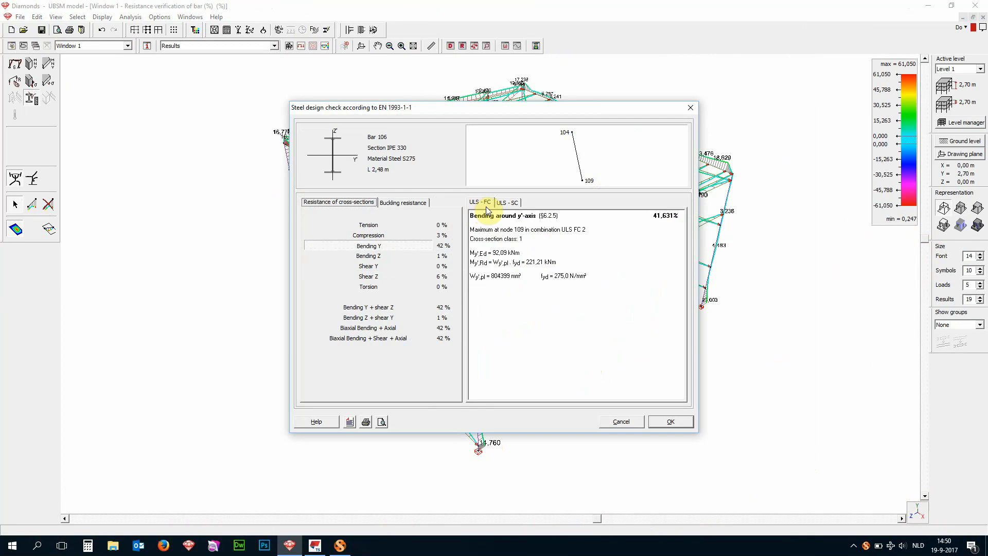
click(504, 206)
click(486, 205)
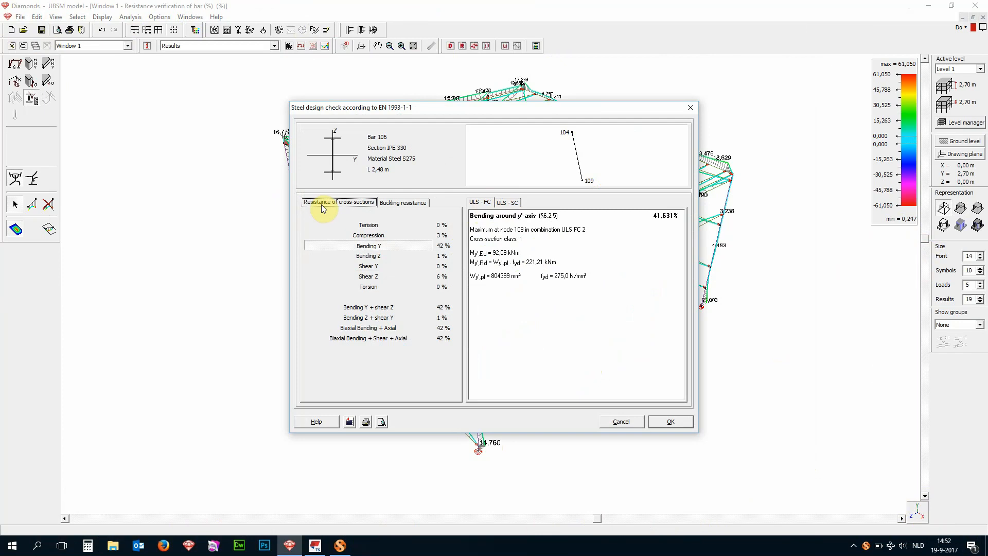
- Close the check details of bar 106 and display the stability verification results for all bars
click(689, 110)
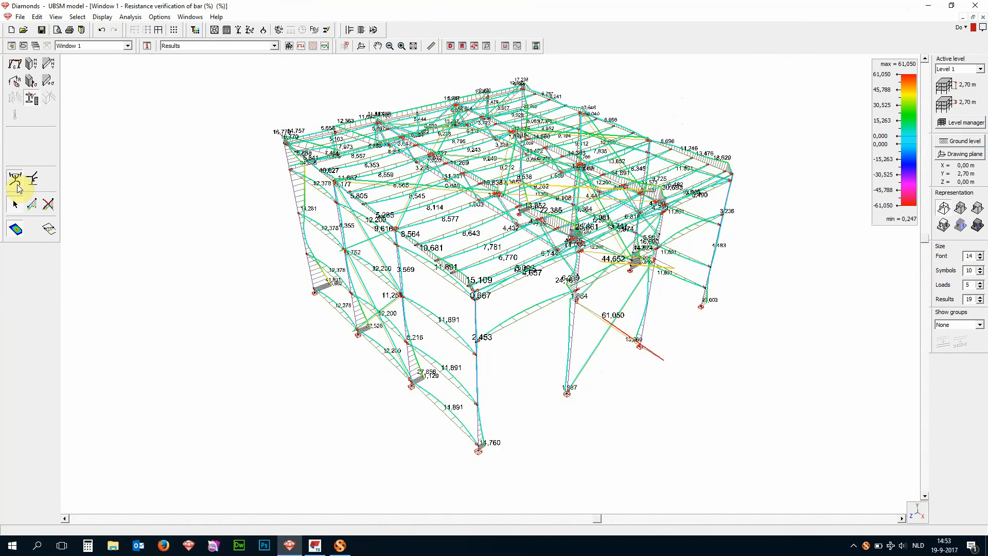
click(32, 178)
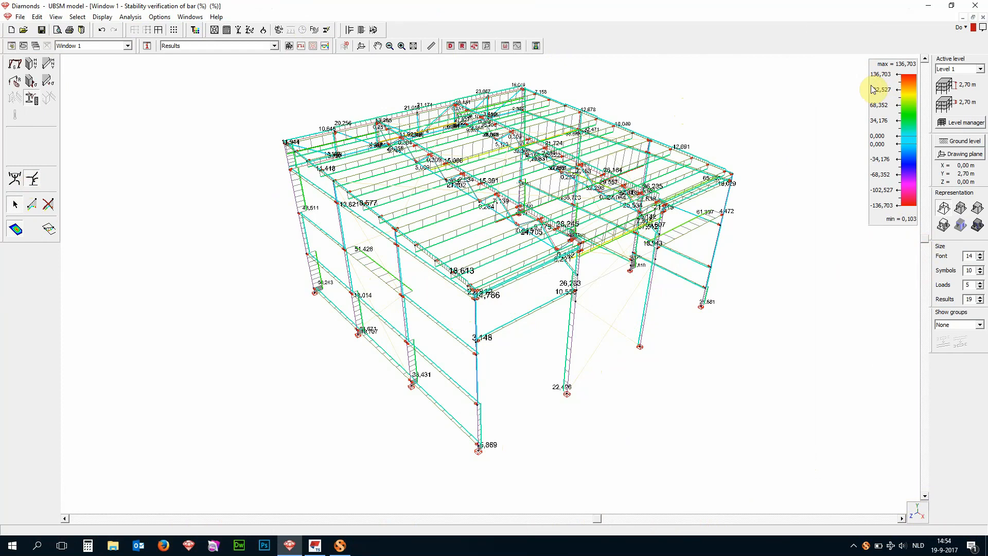
- Try a 100 % target in the steel cross-section optimisation and inspect the options for adjusting cross-sections
click(327, 31)
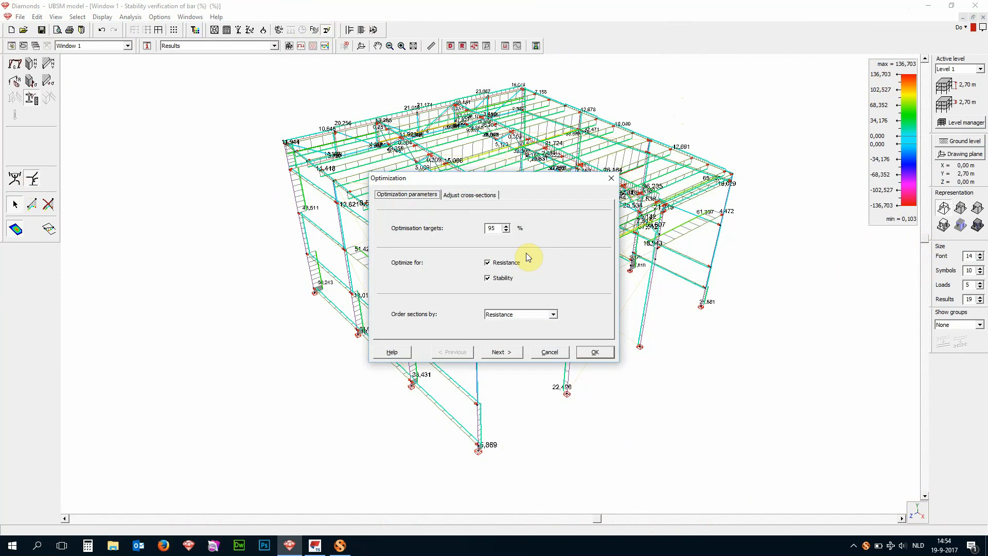
drag(499, 228, 471, 228)
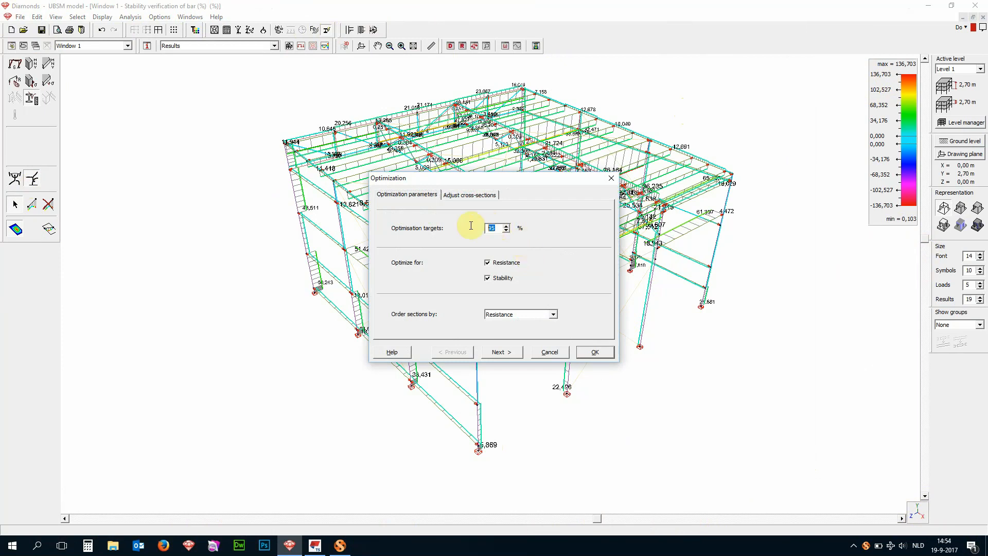
text(100)
click(489, 196)
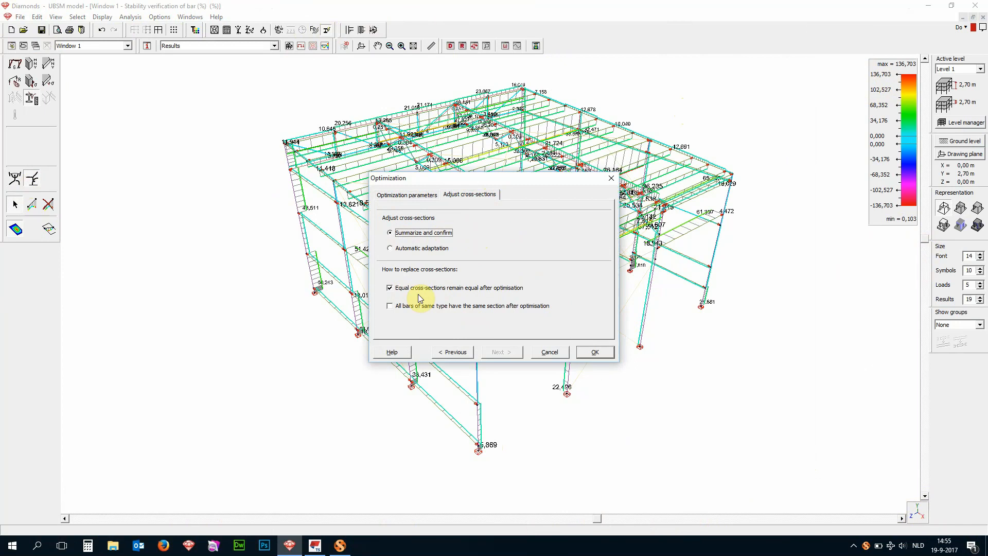
click(433, 195)
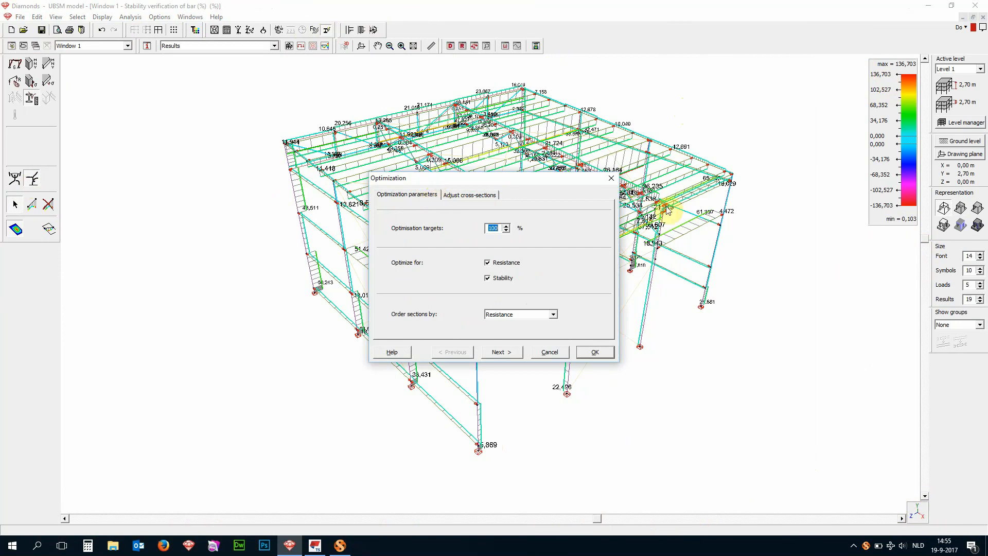
click(609, 179)
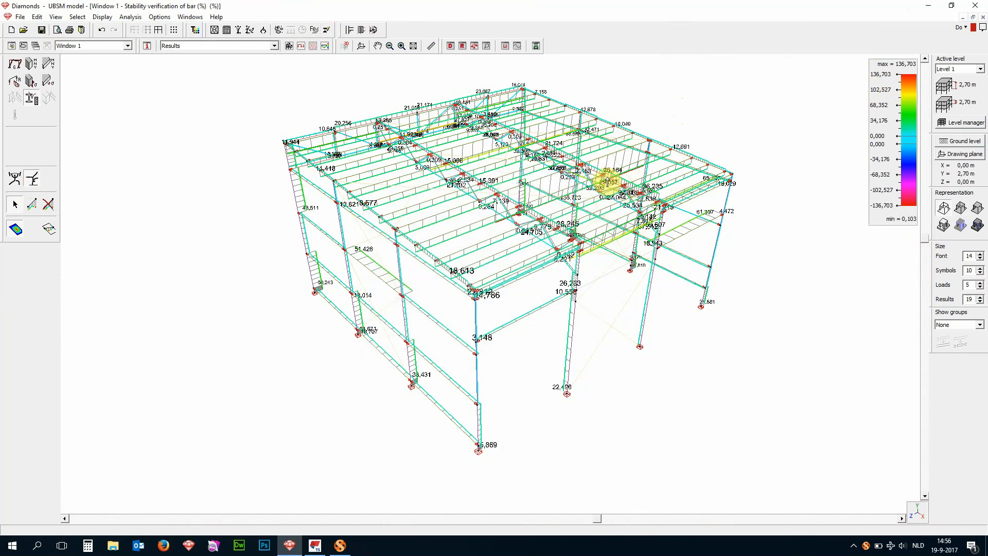
- Switch to the model geometry, select the IPE 330 side-wall column nearest the front corner and browse the IPE profiles in the section library
click(291, 48)
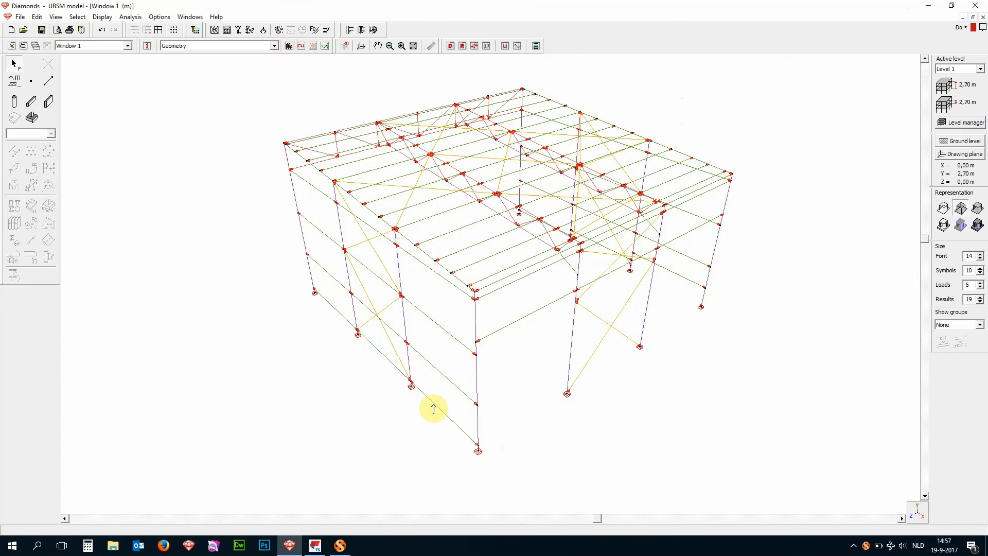
click(412, 405)
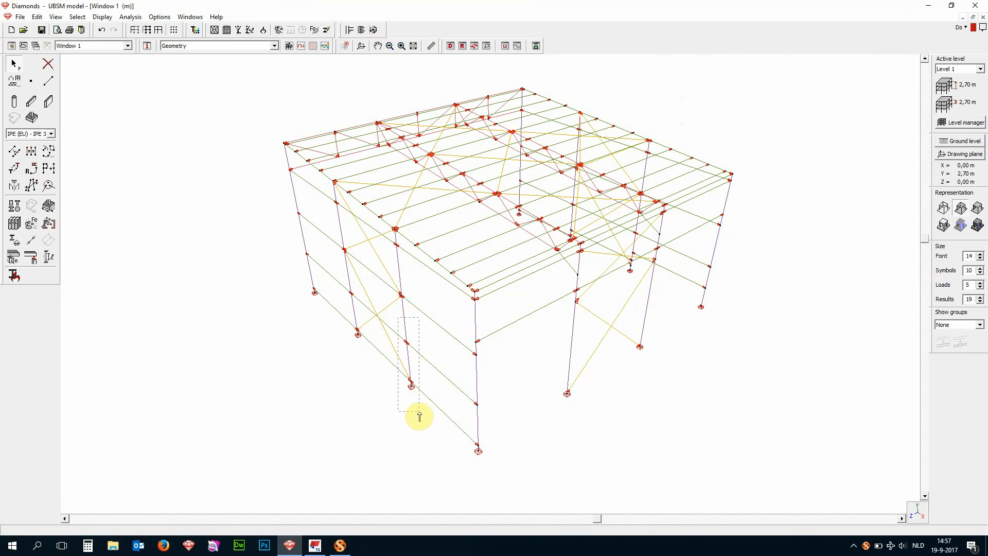
click(406, 316)
click(399, 276)
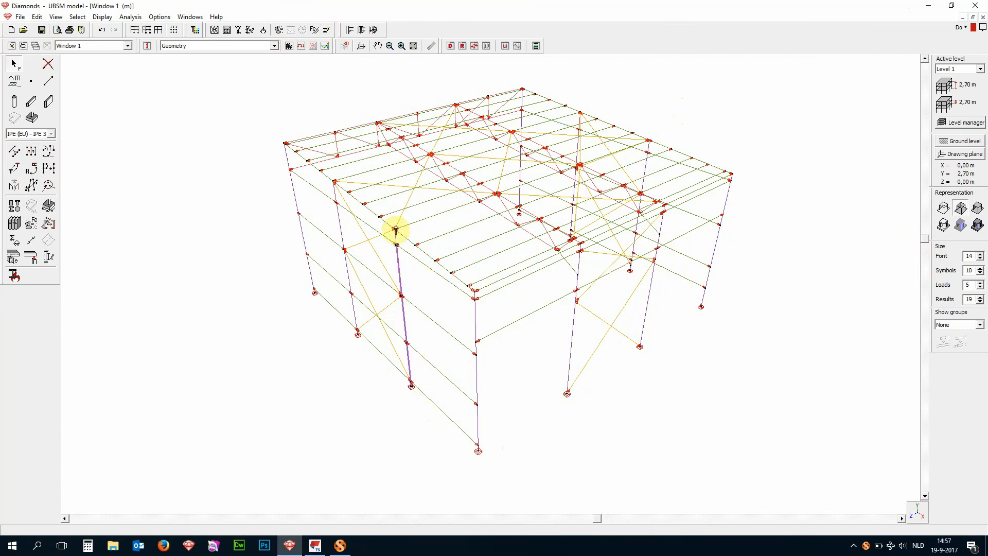
click(20, 226)
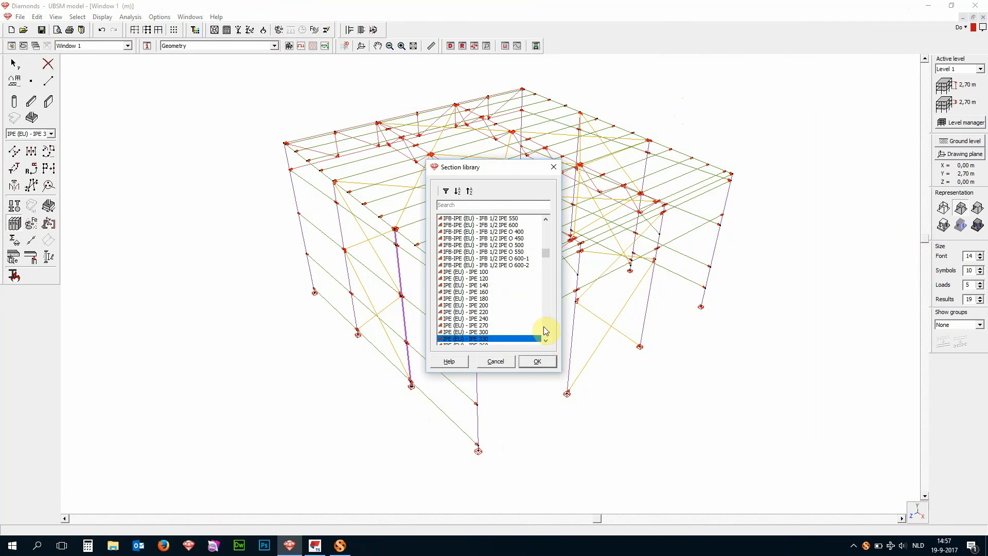
scroll(542, 330, down, 1)
scroll(541, 329, down, 1)
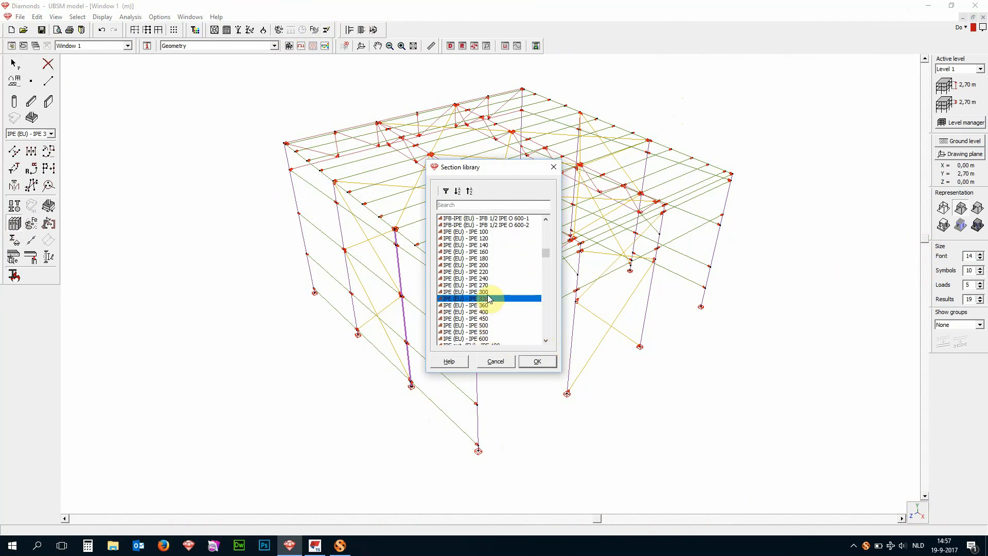
click(496, 361)
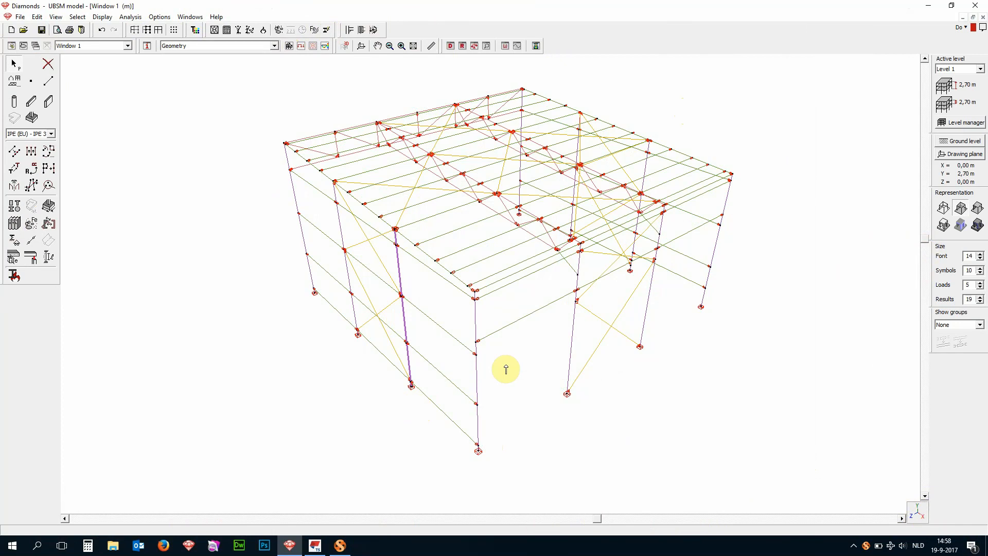
- Draw a roof bracing line about 7,56 m long from the purlin end near the front corner diagonally to the inner truss node
drag(925, 241, 928, 234)
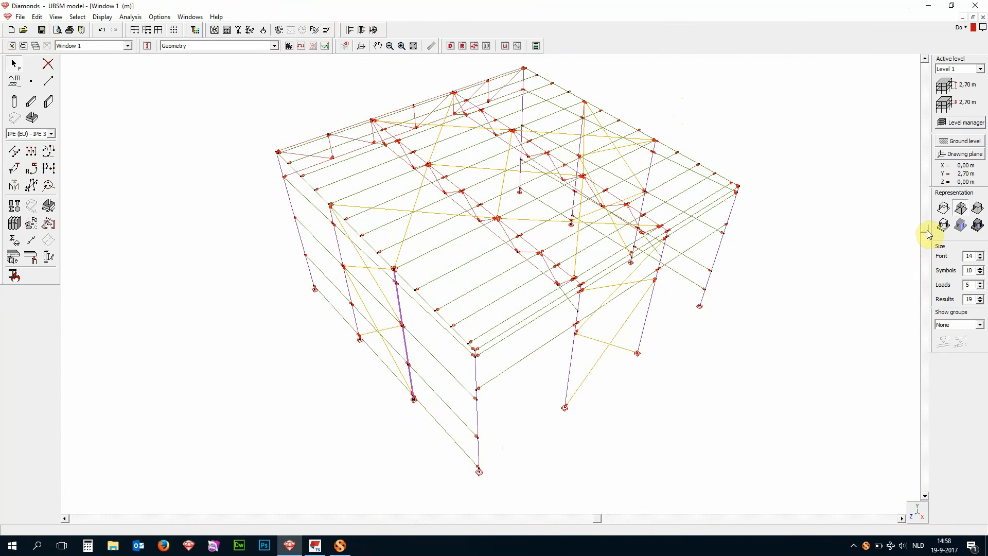
scroll(500, 355, up, 3)
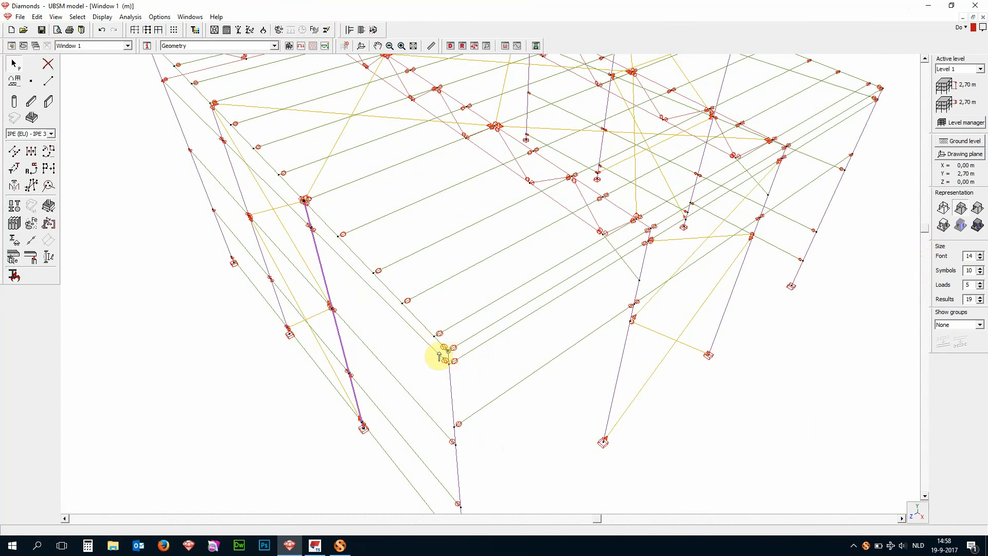
click(49, 82)
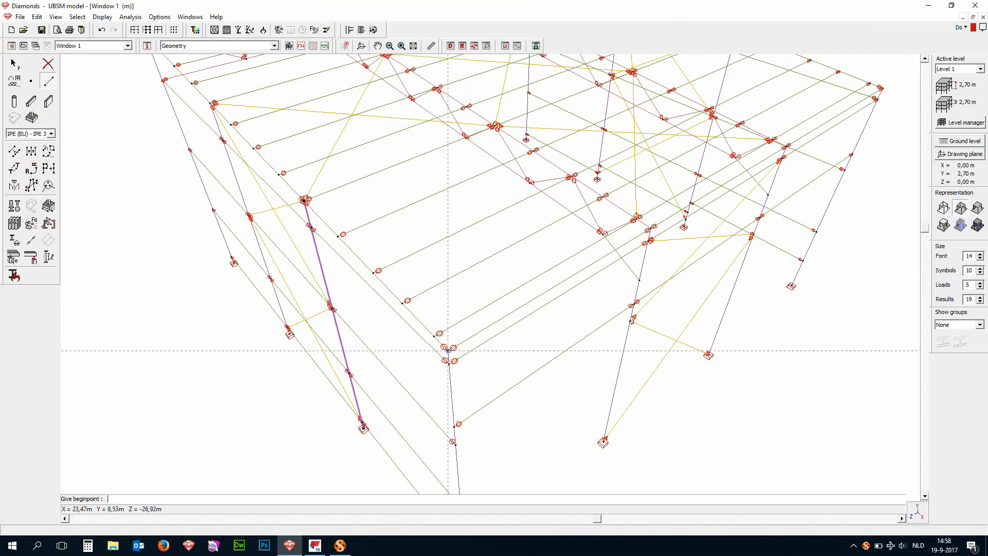
click(440, 334)
scroll(525, 291, down, 1)
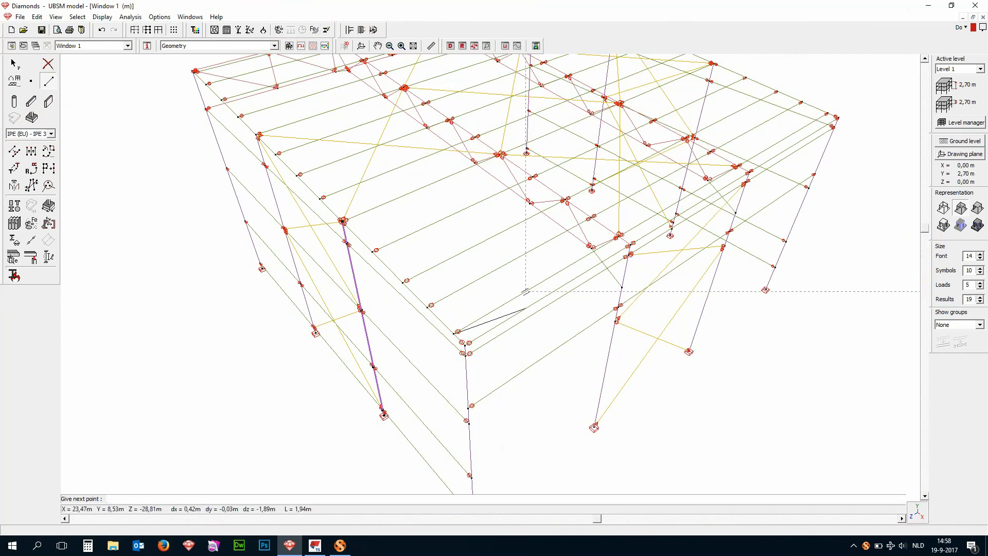
scroll(525, 291, up, 6)
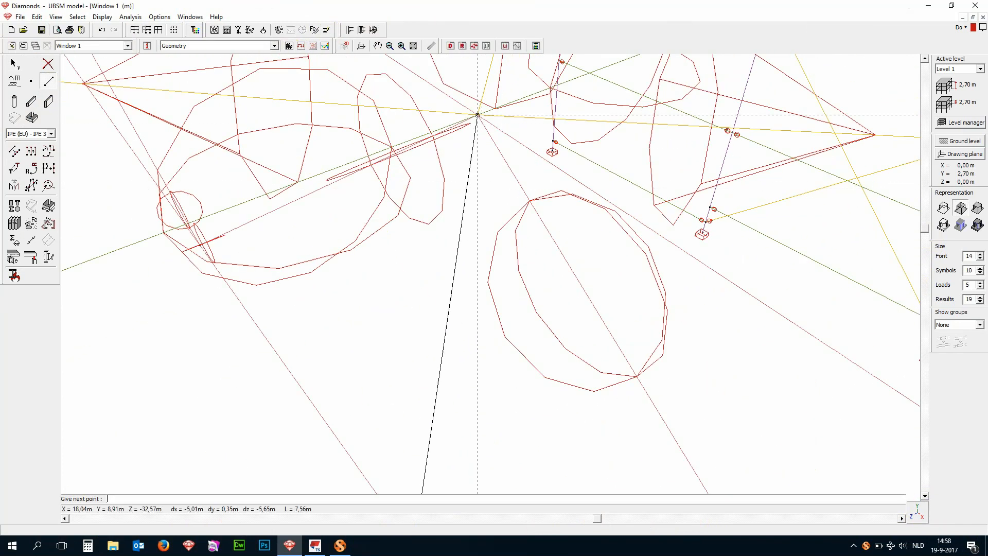
click(562, 114)
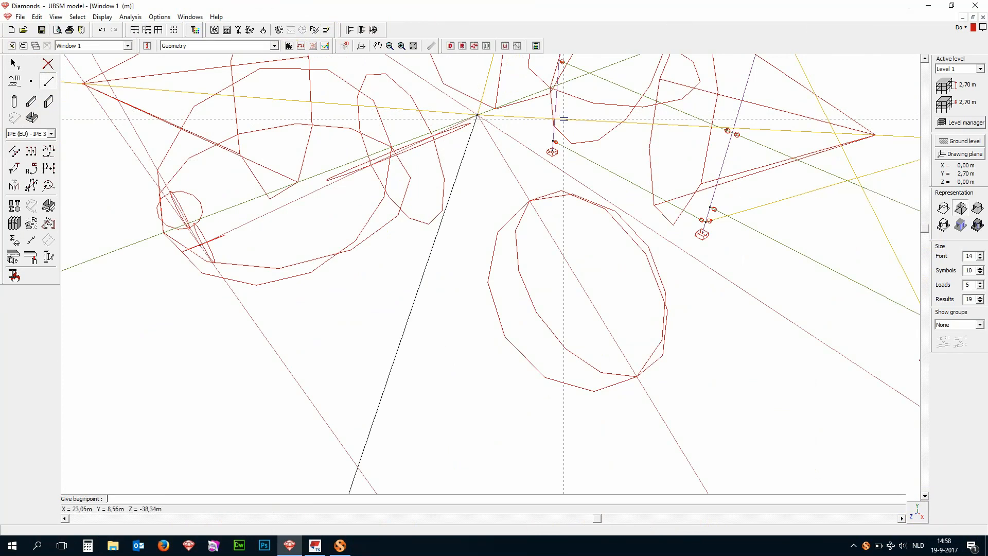
- Draw the crossing roof diagonal, about 7,56 m long, from the selected column's head to the opposite truss node near the eave
scroll(571, 117, up, 5)
scroll(529, 232, up, 5)
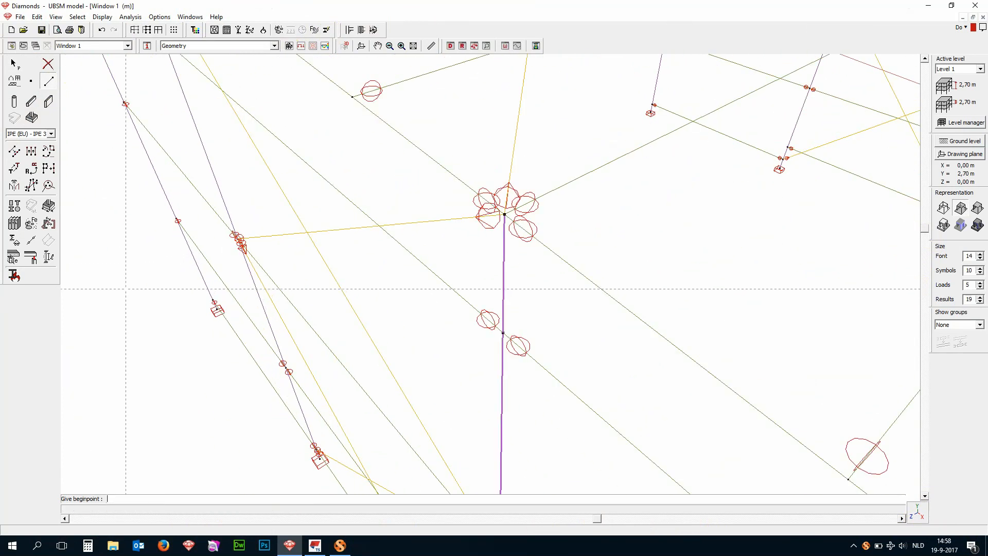
scroll(514, 225, down, 2)
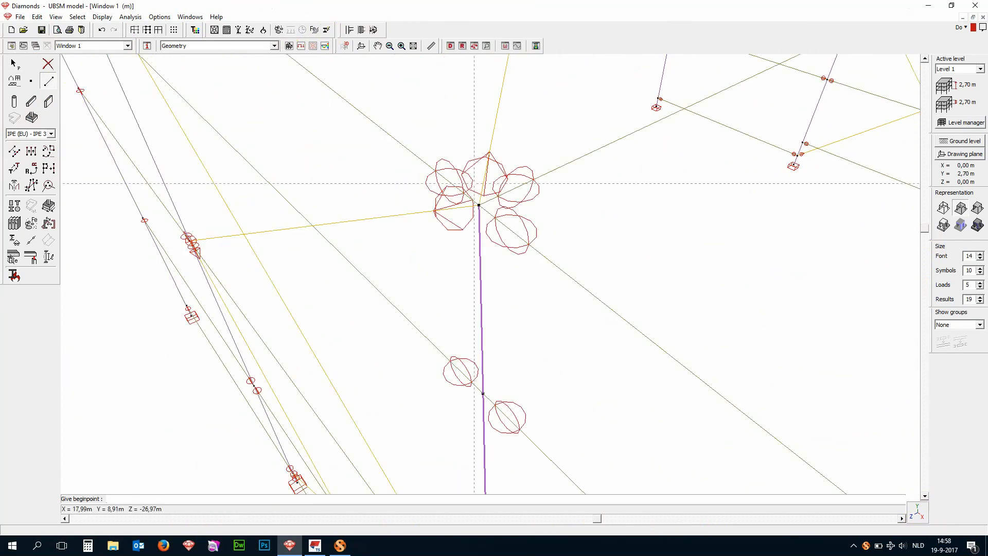
click(479, 205)
scroll(324, 102, down, 3)
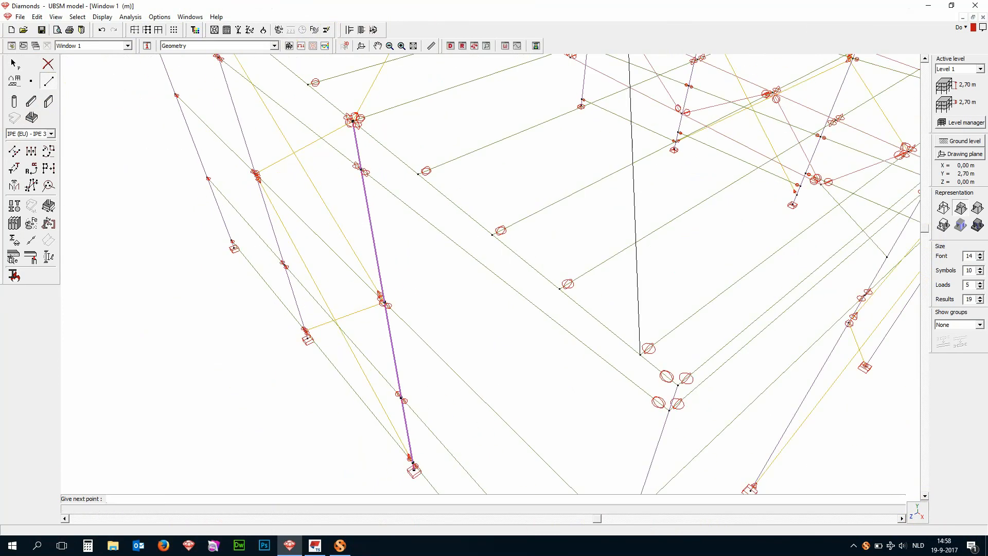
scroll(381, 396, down, 2)
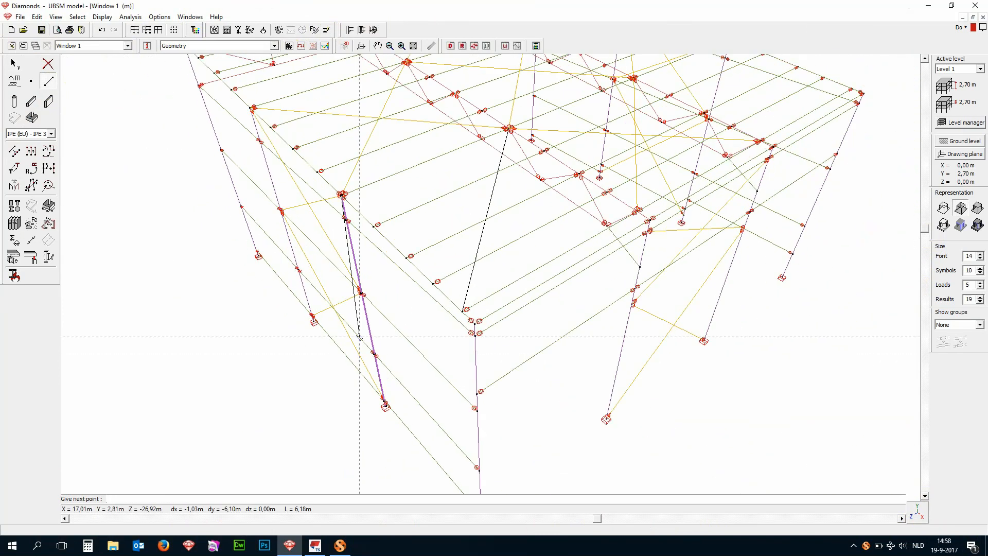
scroll(617, 239, up, 3)
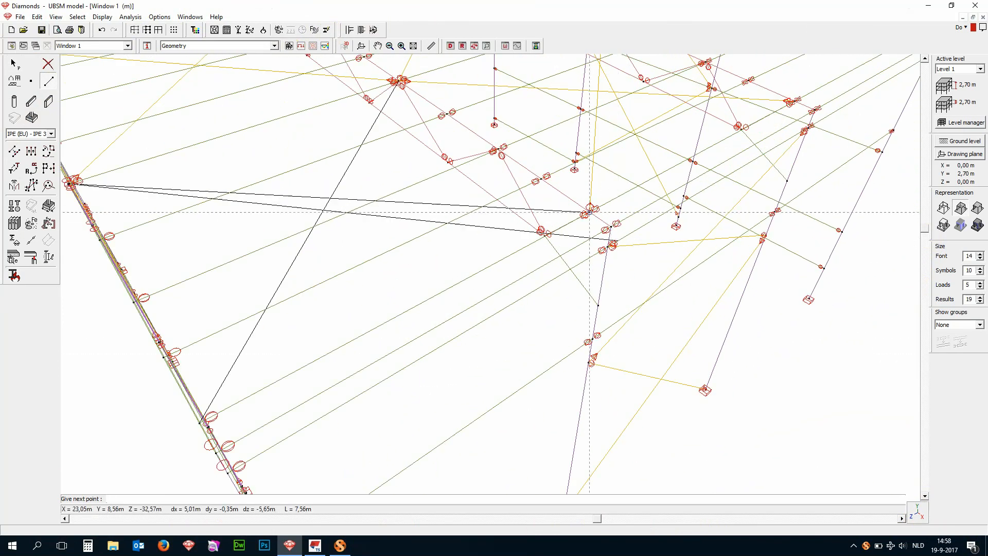
click(590, 212)
key(Escape)
- Draw a roof diagonal about 7,78 m long from the inner truss node to the high corner of the same end bay
scroll(655, 321, down, 3)
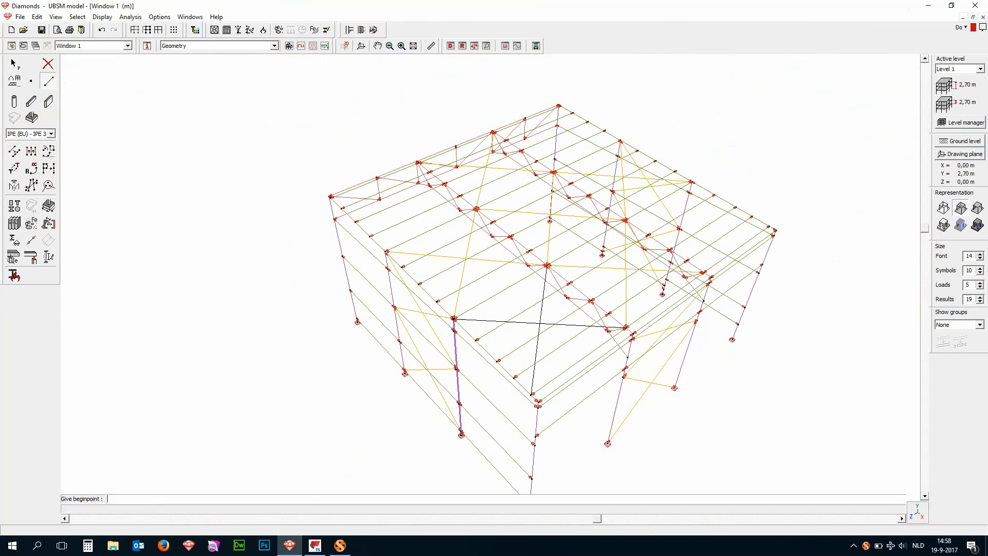
scroll(469, 178, up, 2)
click(487, 207)
scroll(487, 208, up, 5)
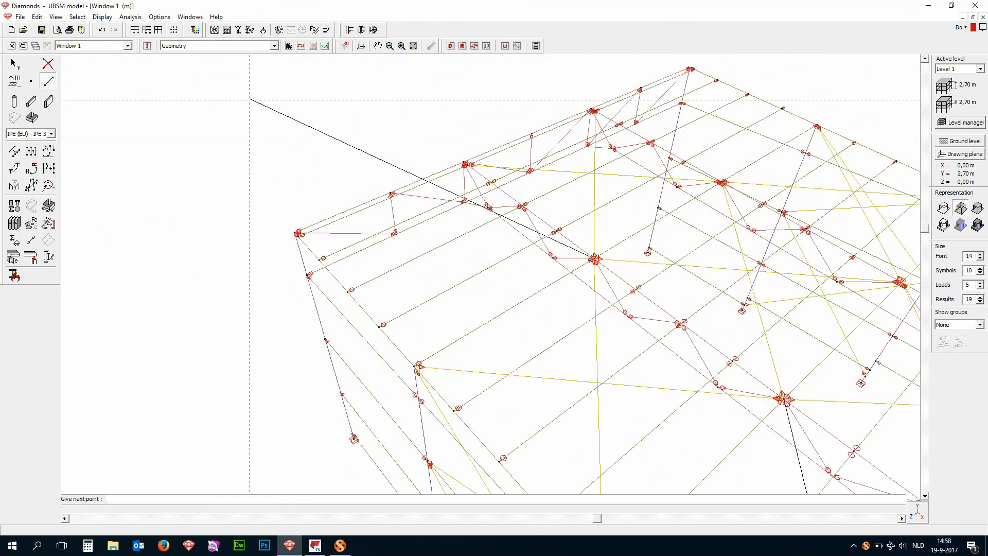
scroll(350, 181, up, 4)
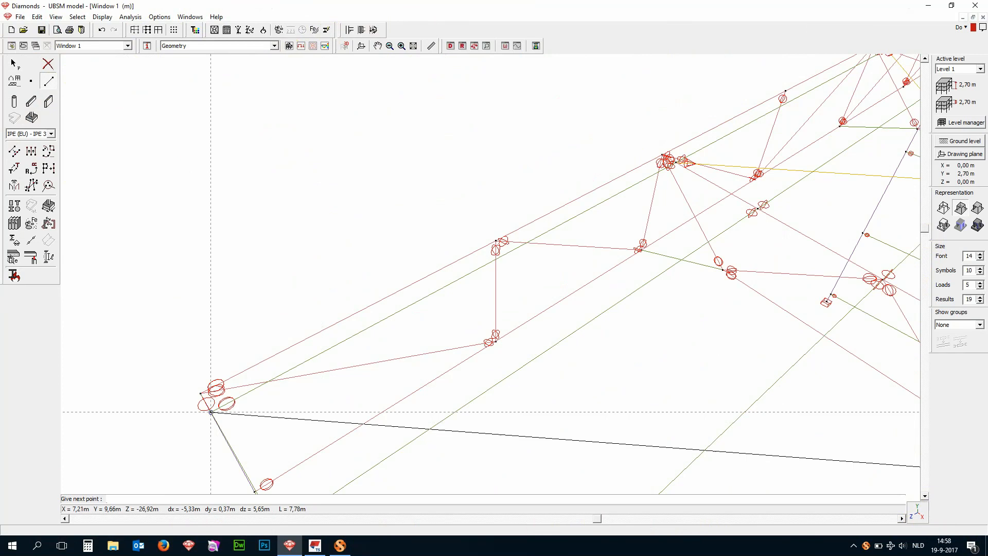
click(211, 412)
key(Escape)
- Cross the high corner's diagonal with a line about 7,78 m long from the high-edge truss node to the head of the neighbouring end-wall column
scroll(807, 175, up, 3)
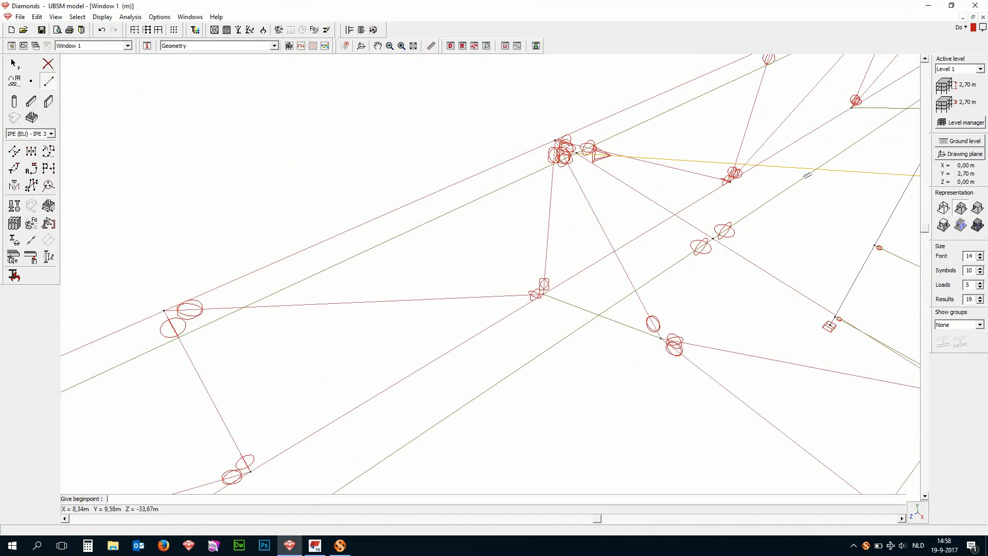
click(576, 153)
scroll(547, 150, down, 5)
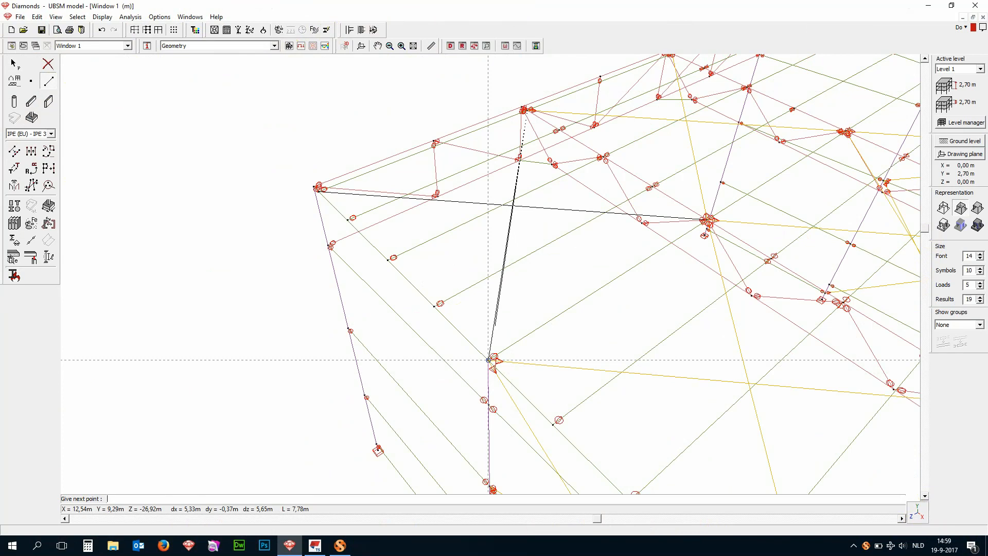
click(489, 360)
key(Escape)
- Draw a roof diagonal from the far high corner of the hall to the inner truss node of the opposite end bay
scroll(217, 266, down, 3)
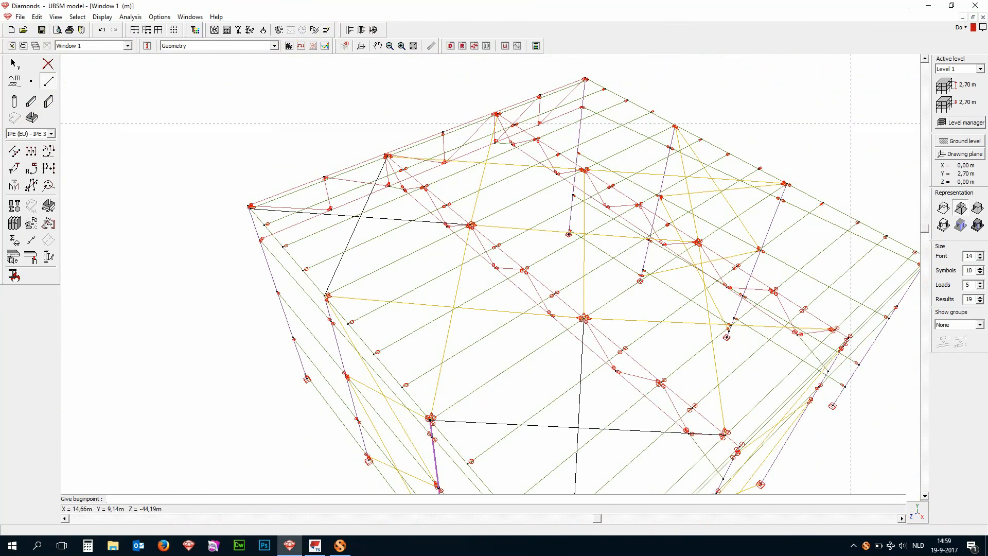
scroll(493, 78, up, 4)
scroll(493, 78, up, 1)
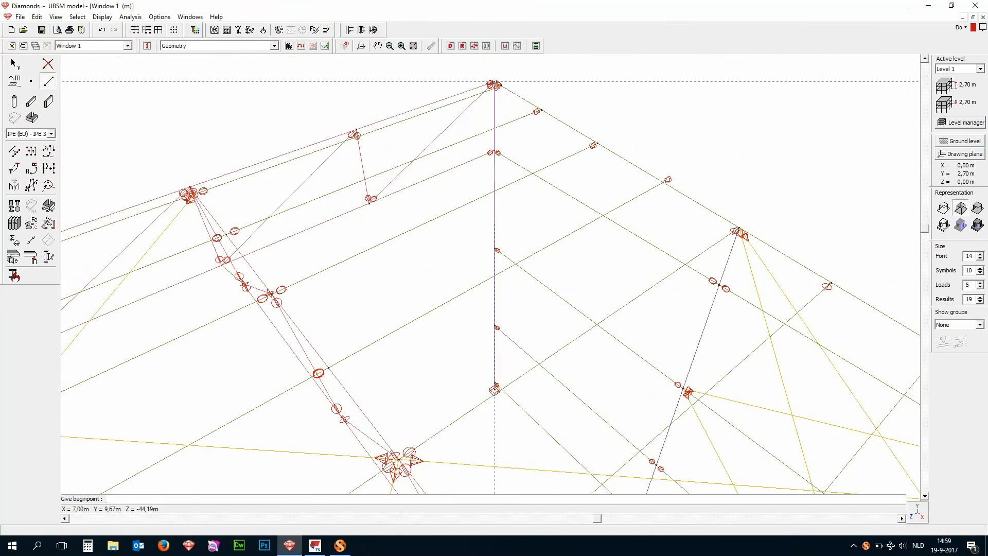
click(501, 85)
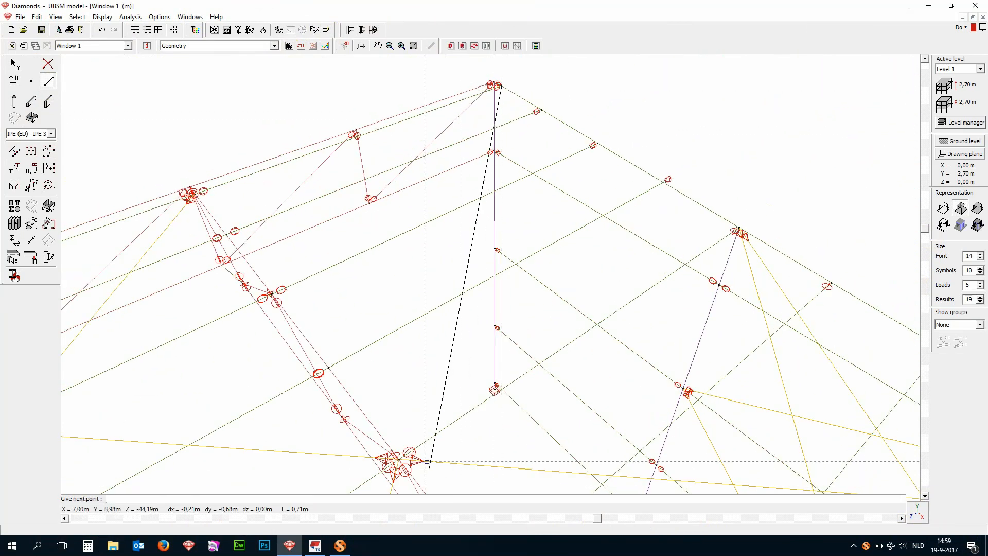
click(399, 458)
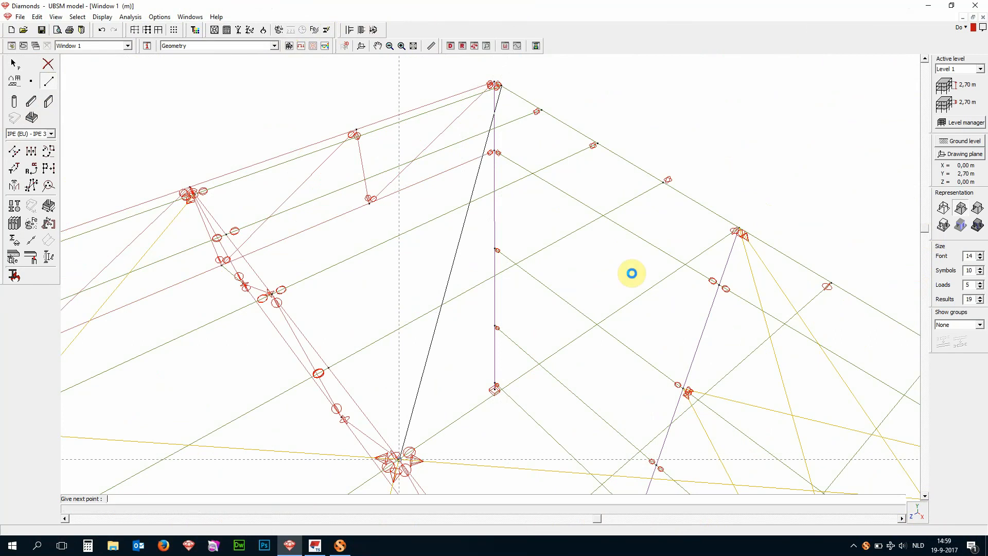
- Cross the far corner's diagonal with a line about 7,93 m long from the adjacent end-wall column head to the high-edge truss node
click(739, 227)
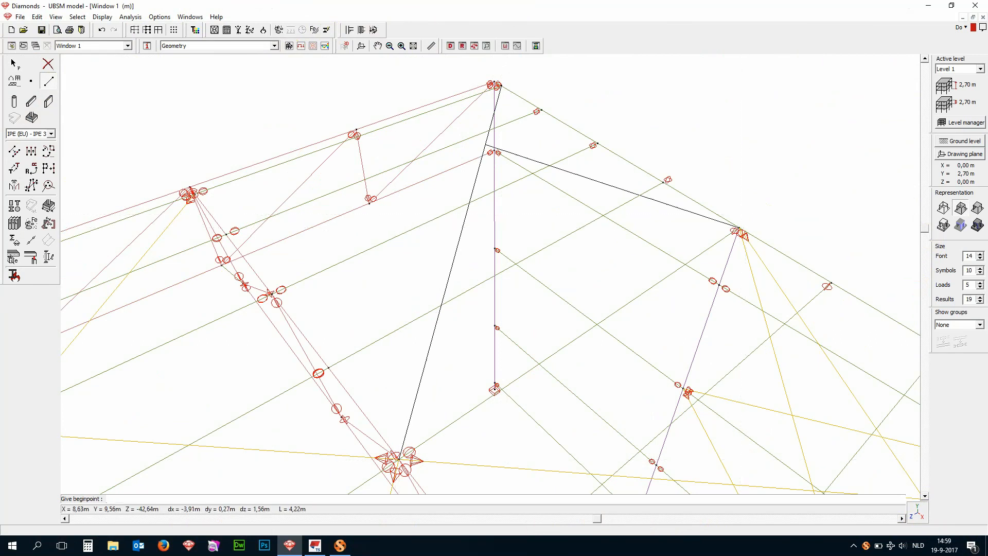
scroll(105, 165, up, 1)
scroll(238, 218, up, 1)
click(273, 221)
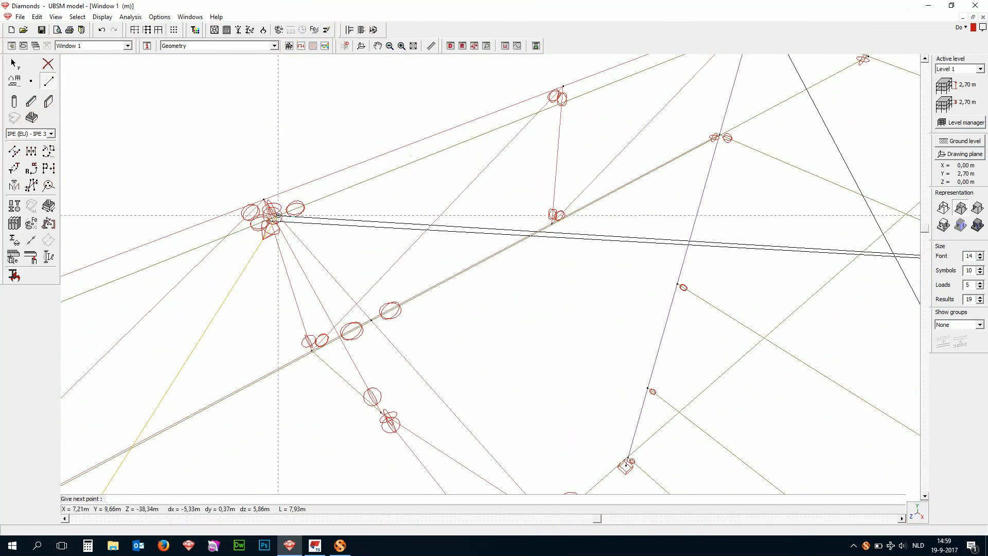
scroll(311, 120, down, 2)
scroll(311, 120, down, 2)
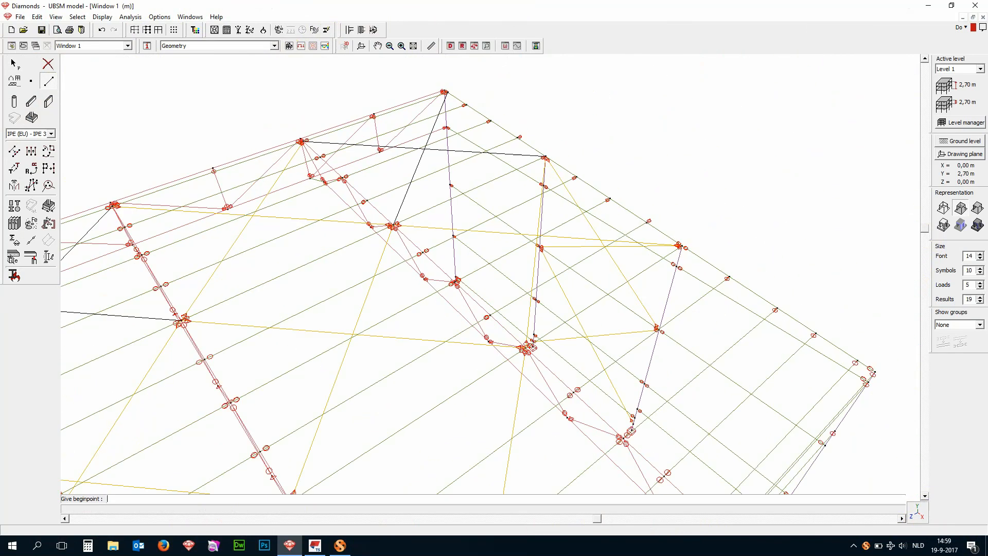
- Draw a roof diagonal from the low-edge truss node of the far end bay to the head of the adjacent end-wall column
scroll(573, 157, down, 2)
scroll(815, 413, up, 2)
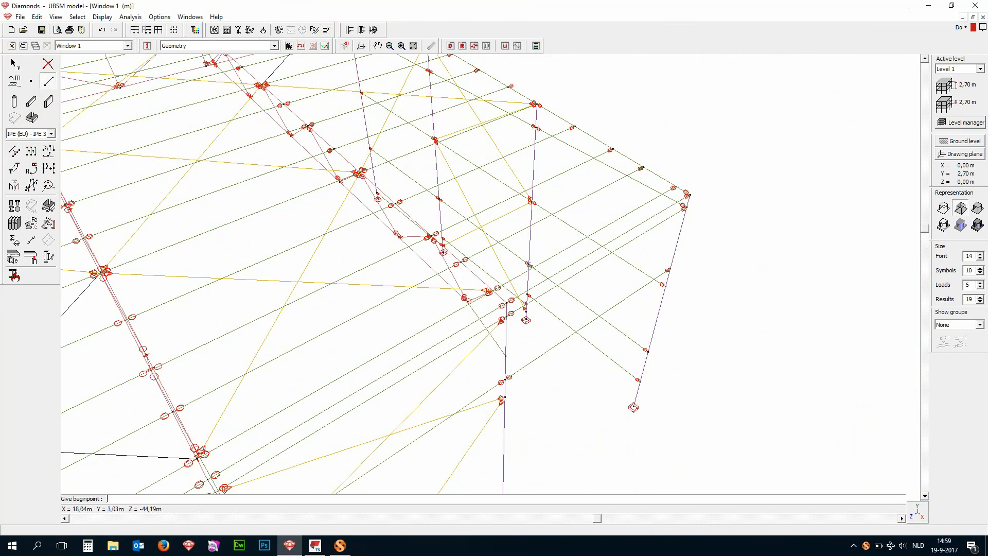
scroll(530, 273, up, 1)
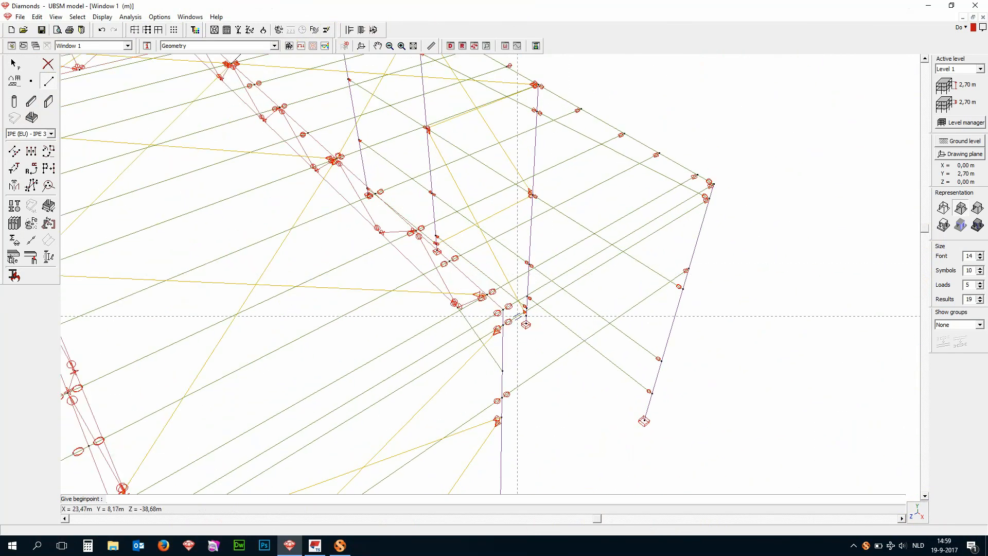
click(487, 294)
scroll(688, 341, down, 3)
scroll(601, 163, up, 4)
scroll(604, 243, up, 2)
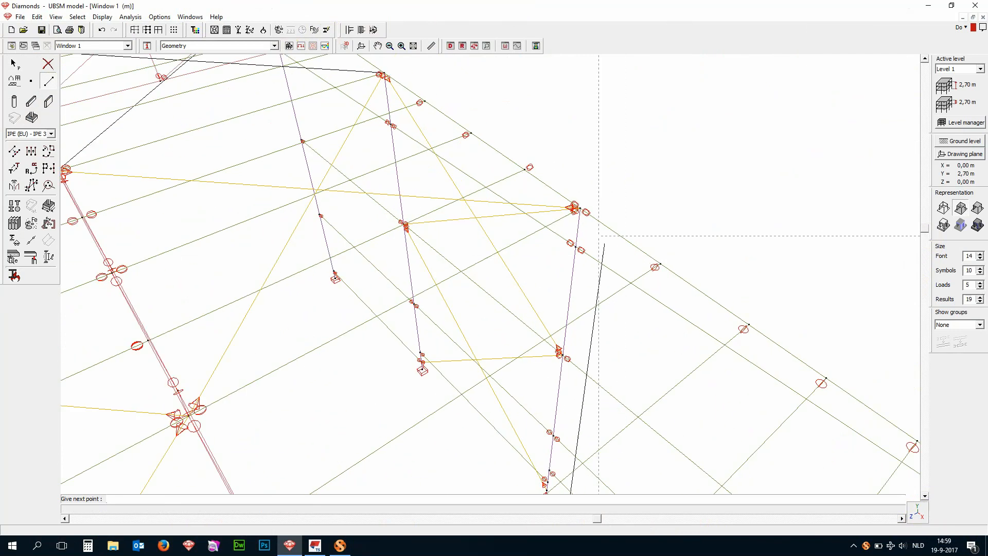
click(573, 209)
scroll(568, 94, down, 3)
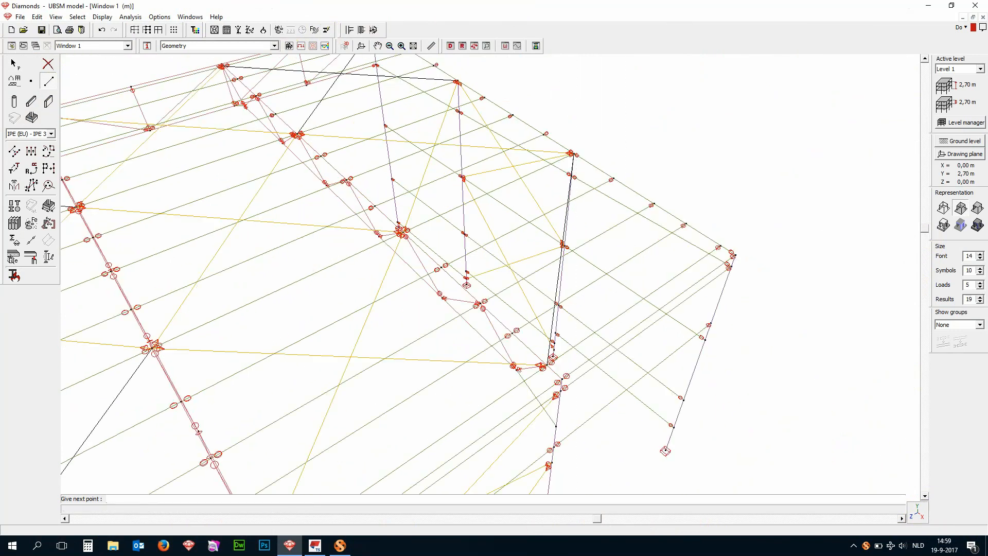
scroll(733, 277, up, 4)
key(Escape)
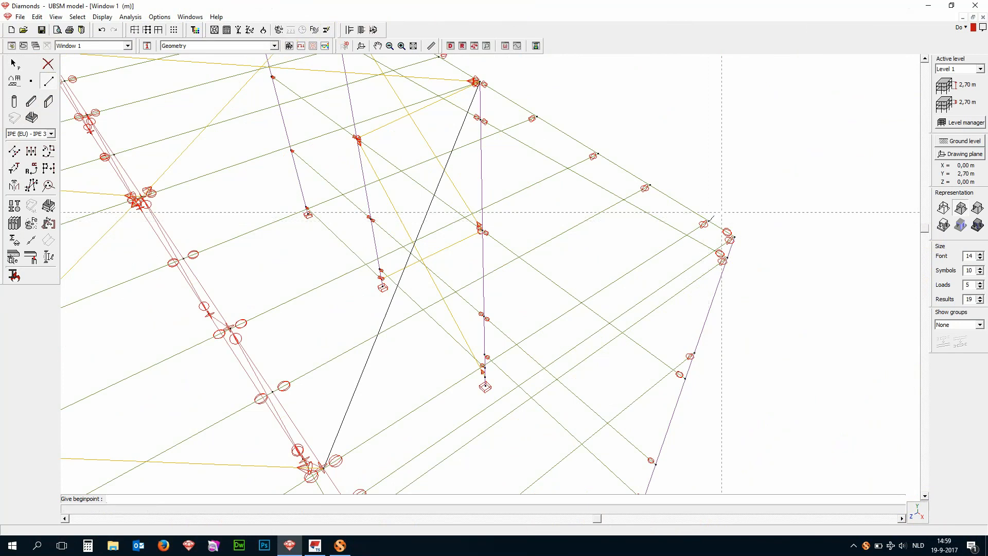
- Cross that diagonal with a line about 7,72 m long from the low far corner of the roof to the inner truss node
click(708, 221)
scroll(708, 221, down, 3)
scroll(490, 211, up, 4)
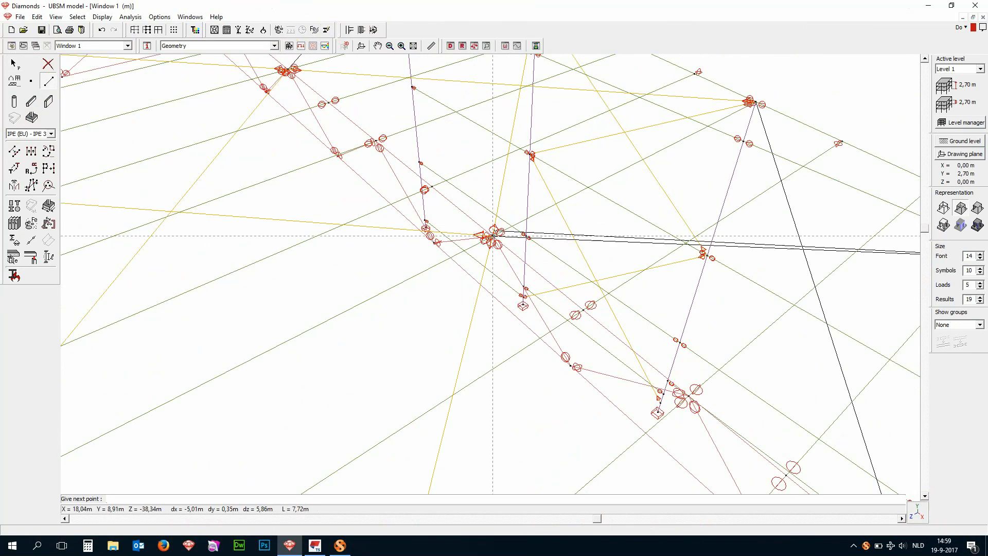
scroll(681, 196, down, 5)
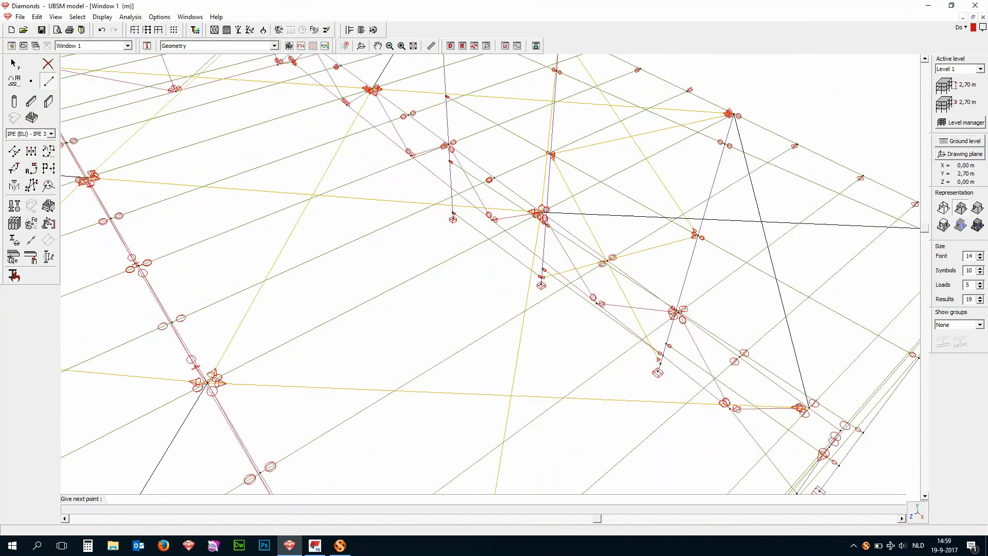
key(Escape)
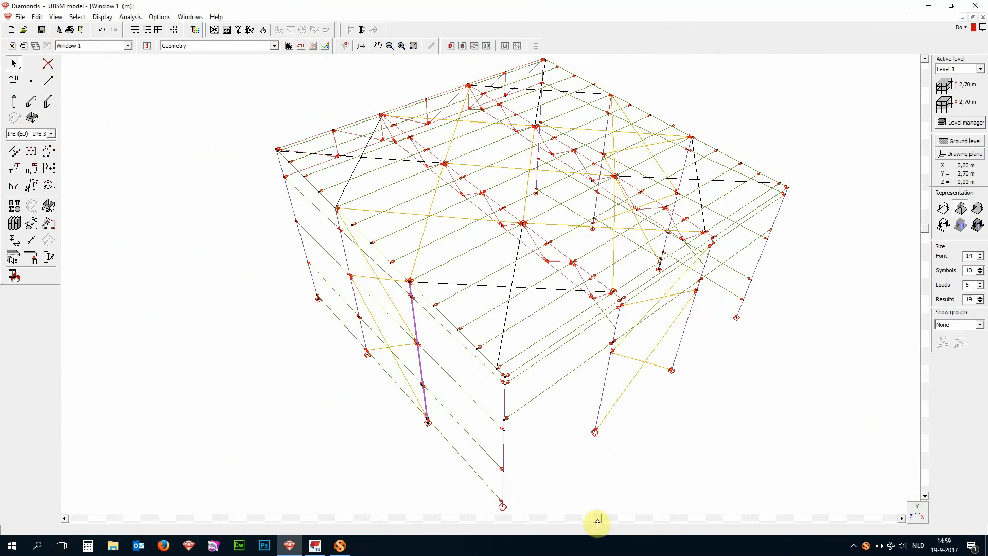
- Copy the properties of an existing roof diagonal and paste its section, material and type onto the new corner-bay diagonals
drag(598, 518, 565, 517)
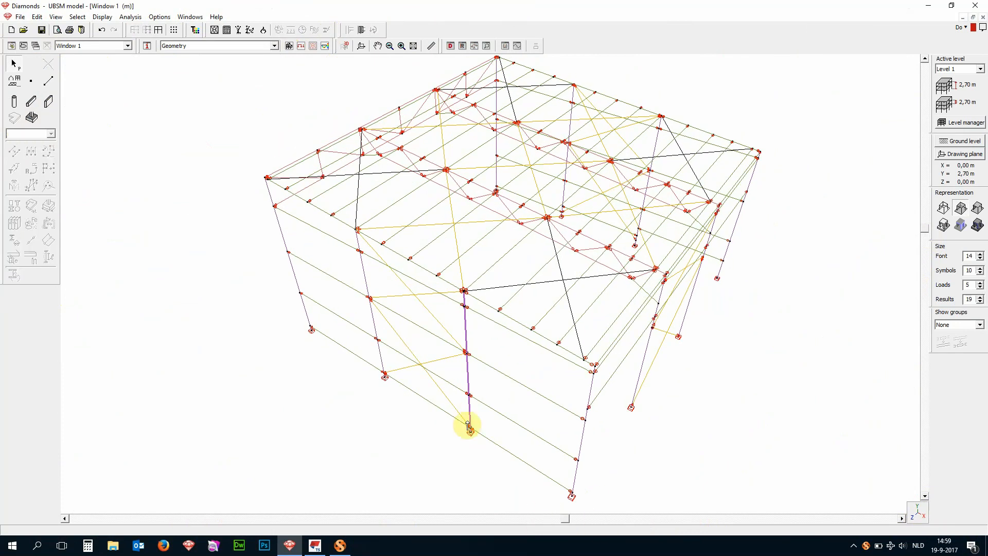
click(458, 252)
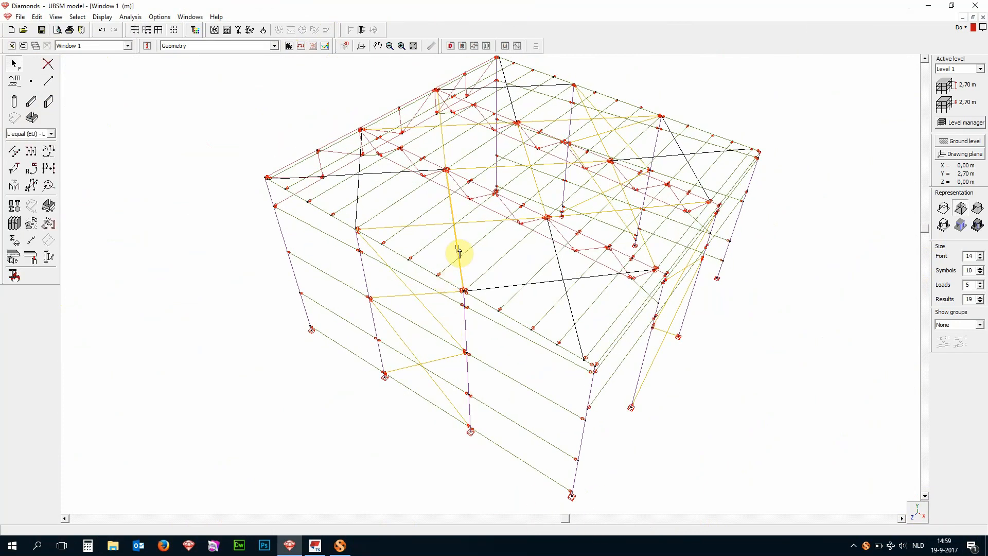
right_click(458, 252)
click(469, 254)
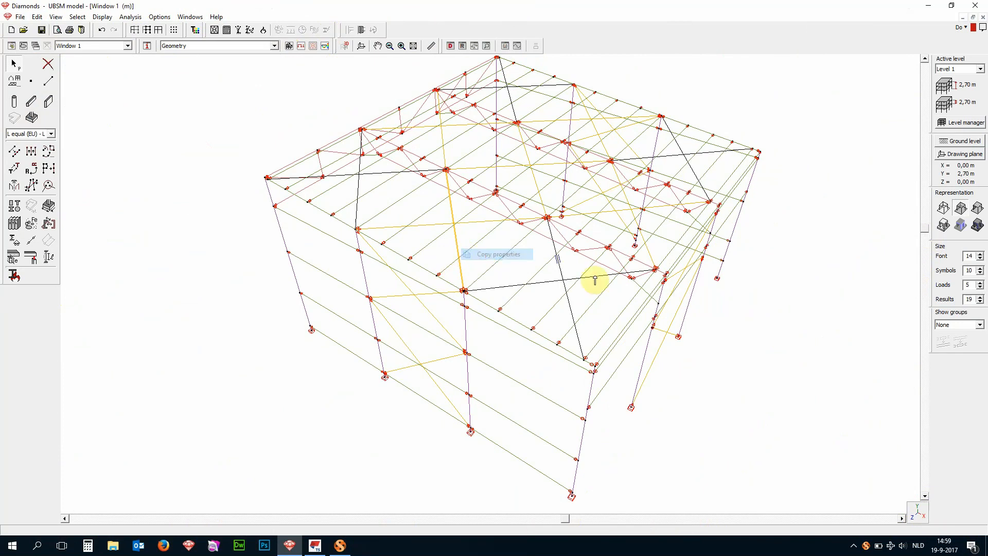
click(569, 312)
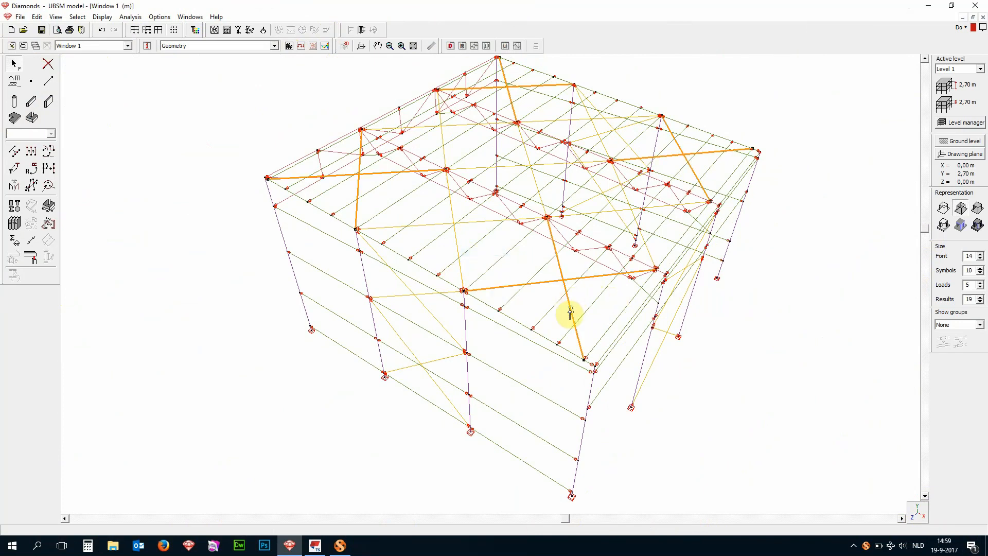
right_click(569, 312)
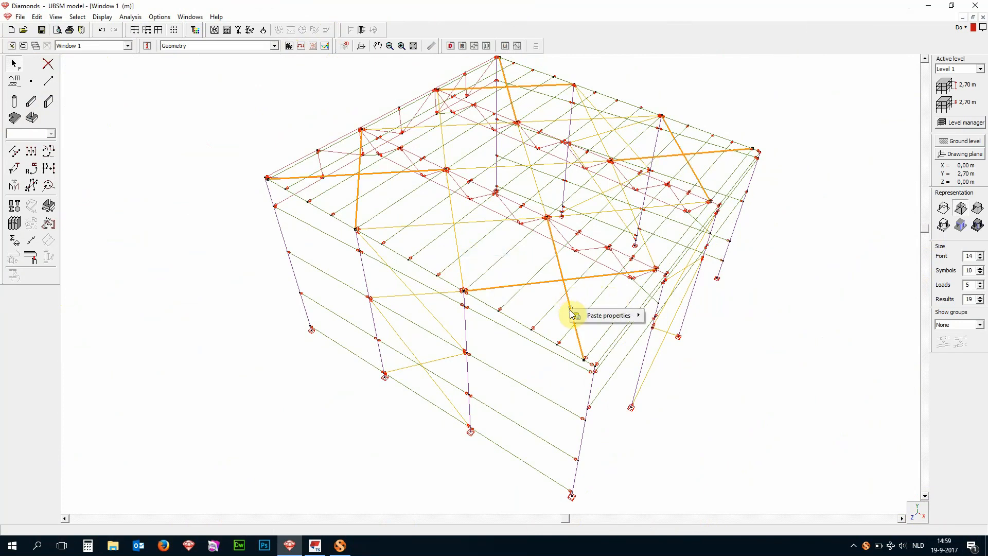
mouse_move(579, 315)
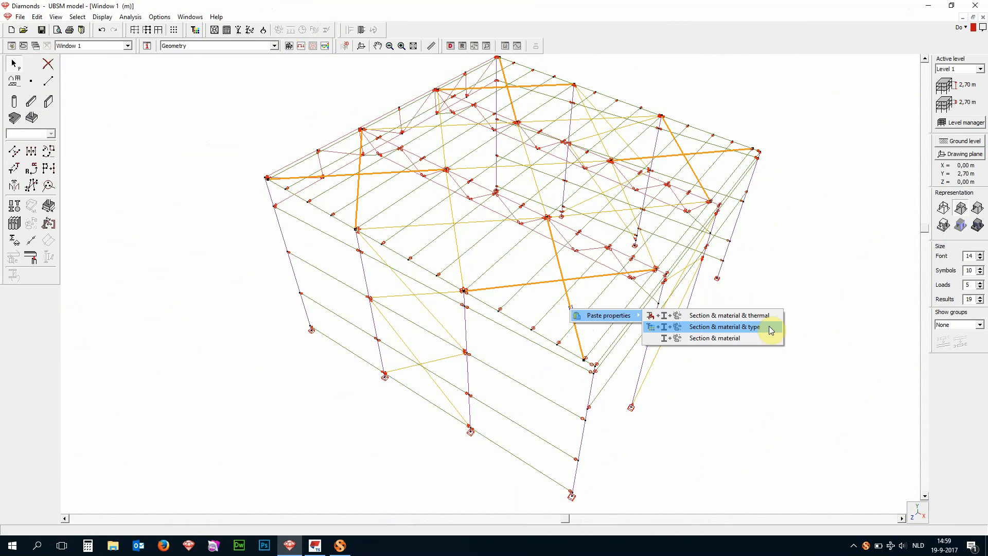
click(771, 328)
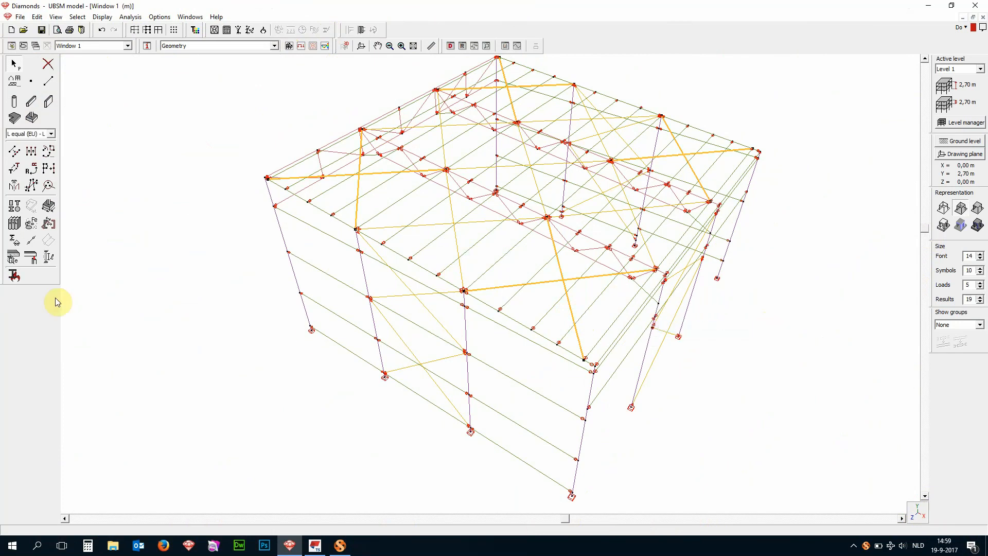
- Set the bar end releases of the new roof diagonals to tie rod
click(31, 239)
click(467, 249)
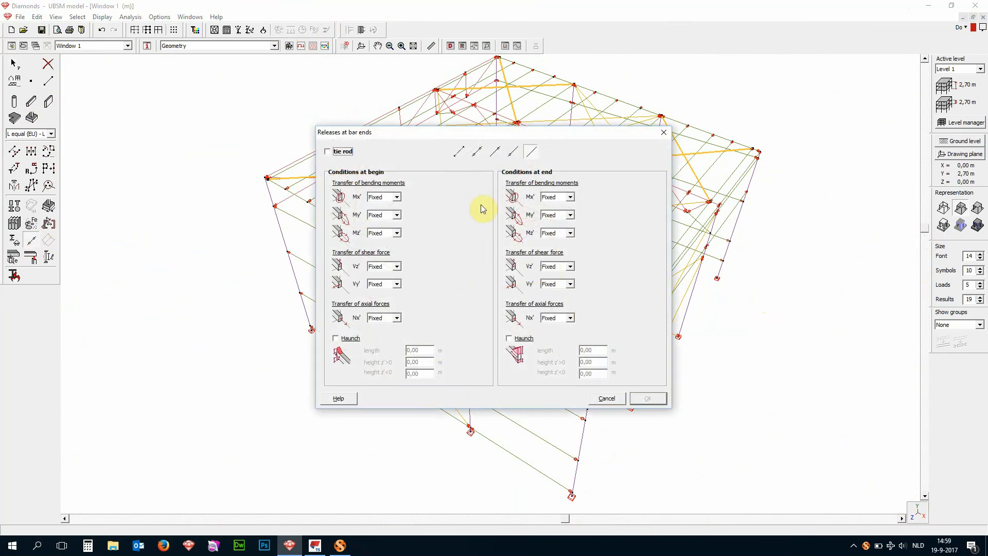
click(458, 154)
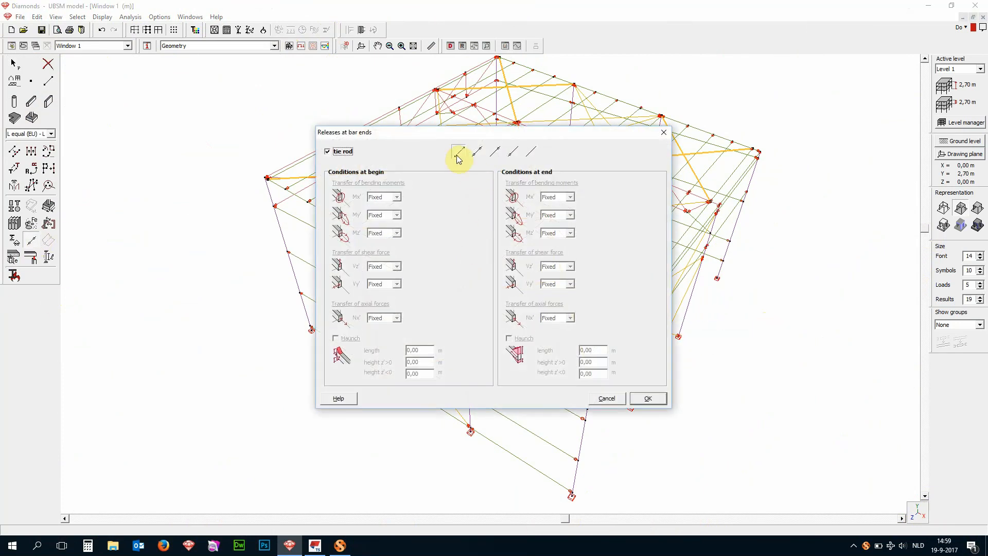
click(658, 399)
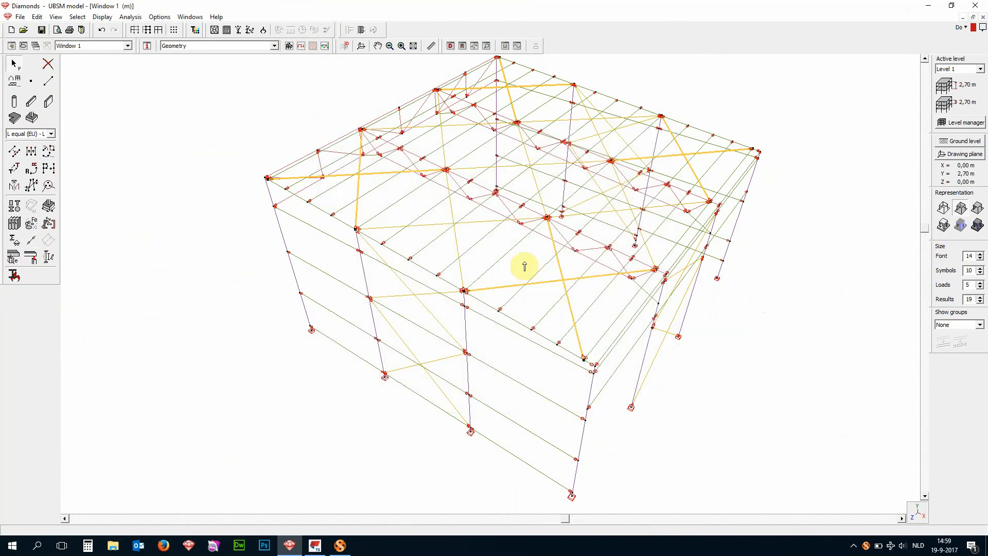
- Change the section of the whole low-edge corner column in the near end wall to IPE 220
scroll(486, 225, down, 2)
scroll(452, 386, up, 3)
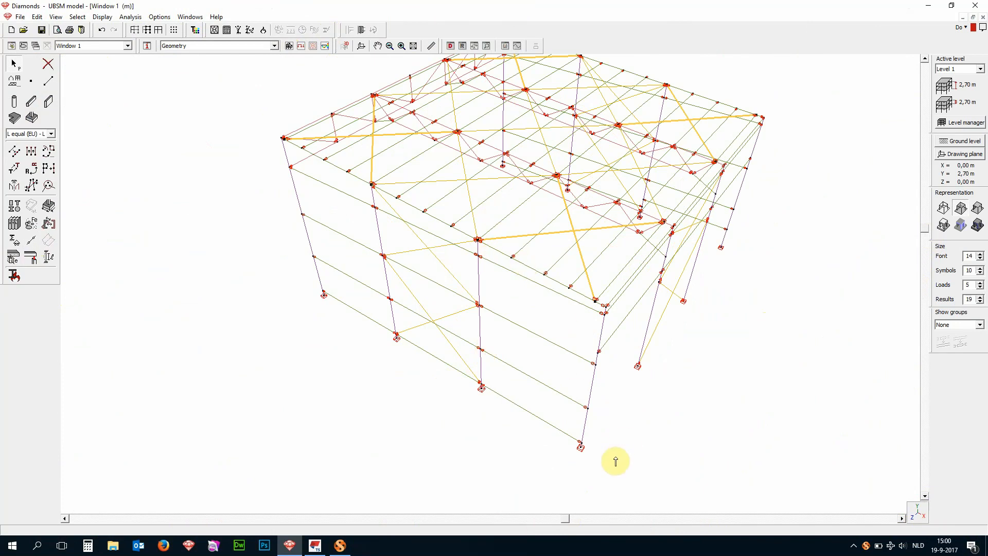
scroll(615, 461, up, 2)
scroll(614, 458, down, 2)
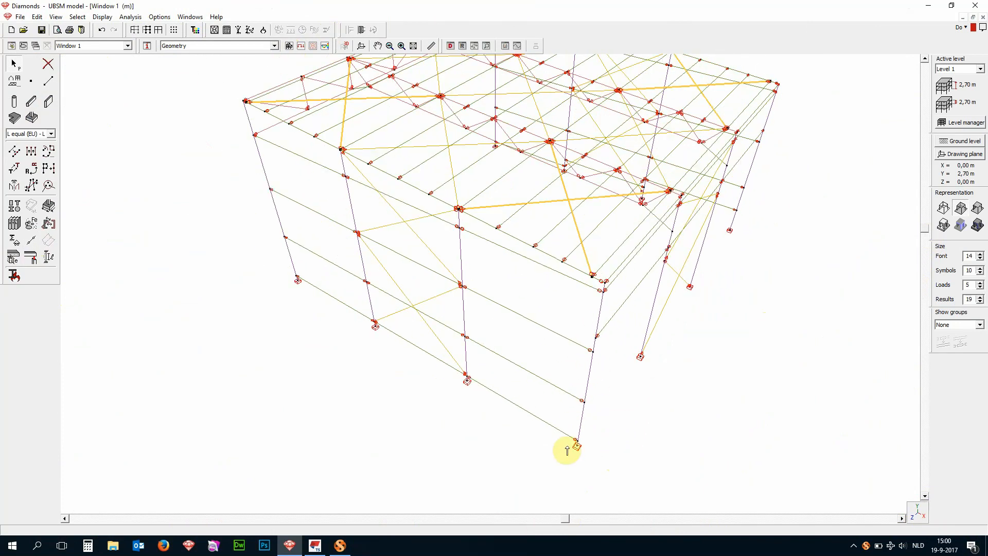
scroll(570, 449, up, 2)
drag(577, 369, 599, 476)
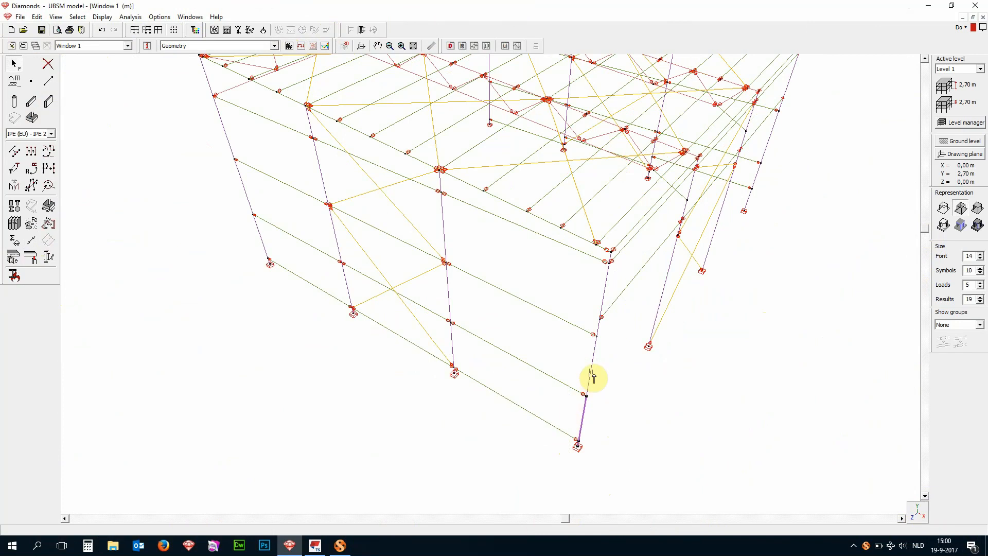
scroll(619, 237, up, 3)
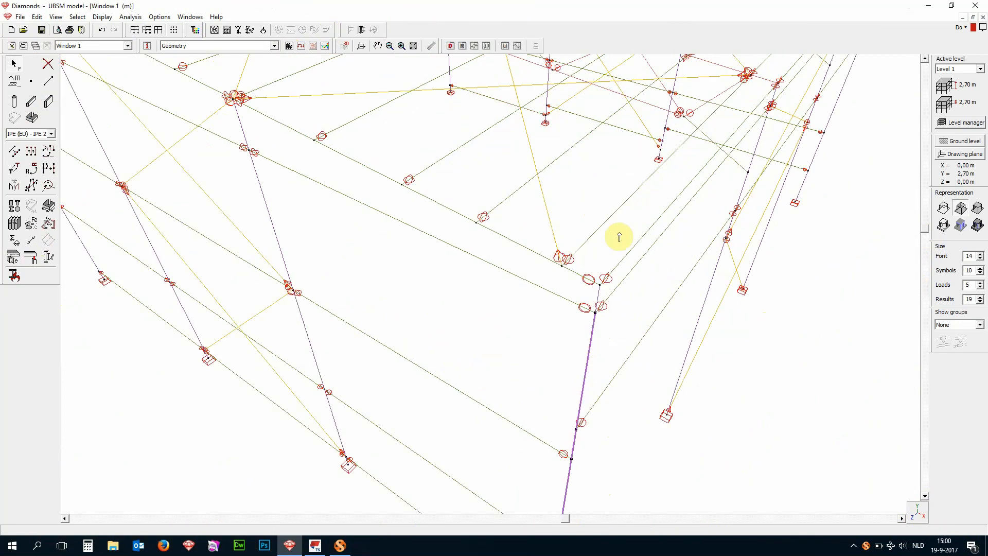
scroll(600, 269, down, 3)
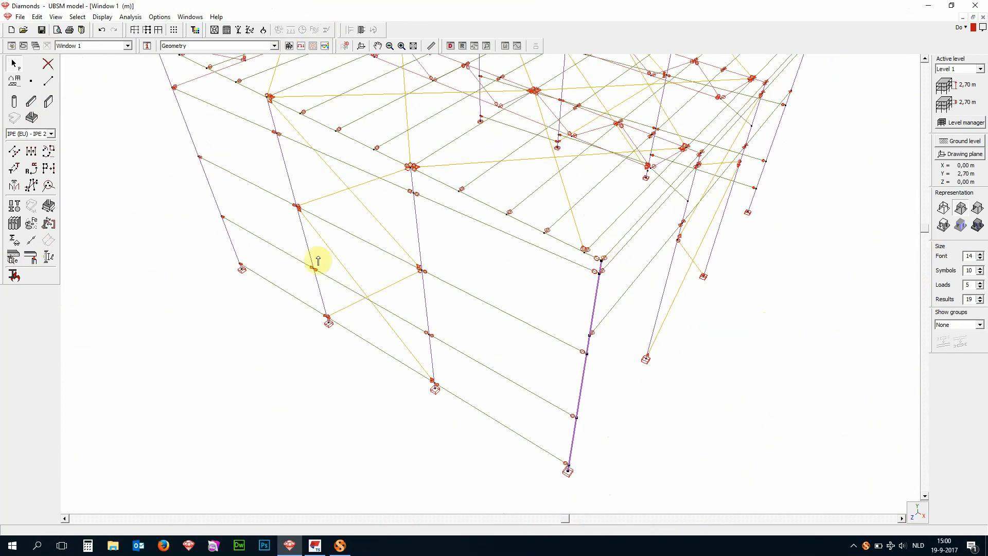
click(14, 224)
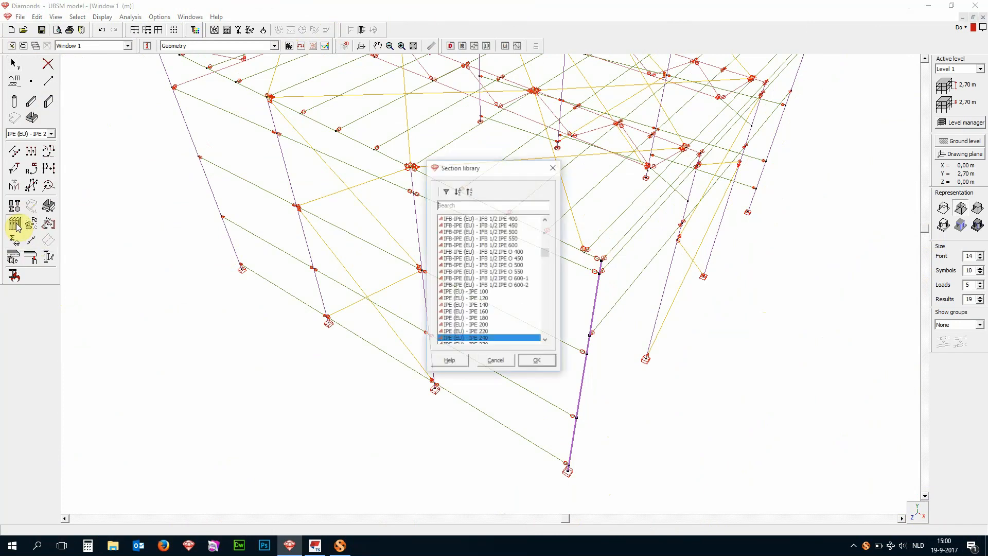
scroll(450, 286, down, 1)
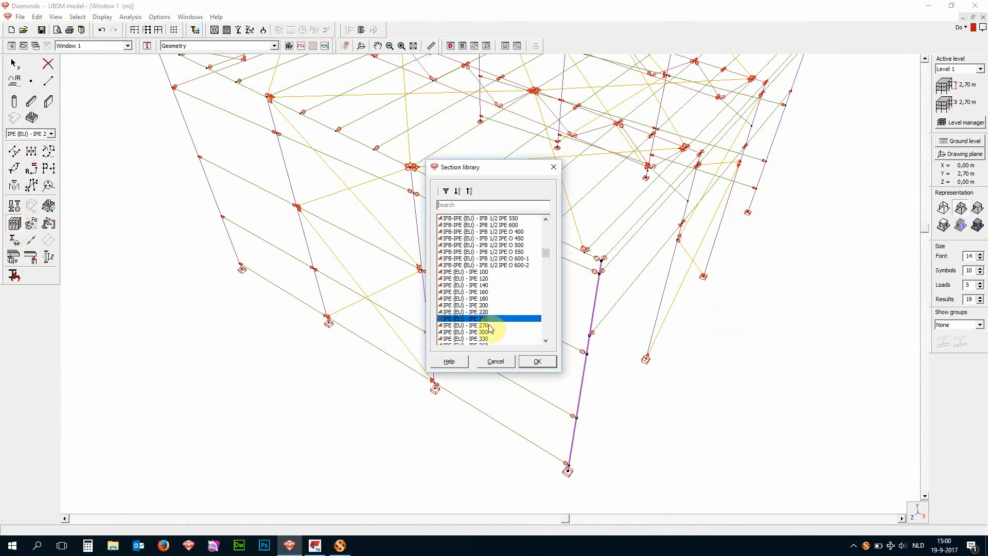
click(487, 312)
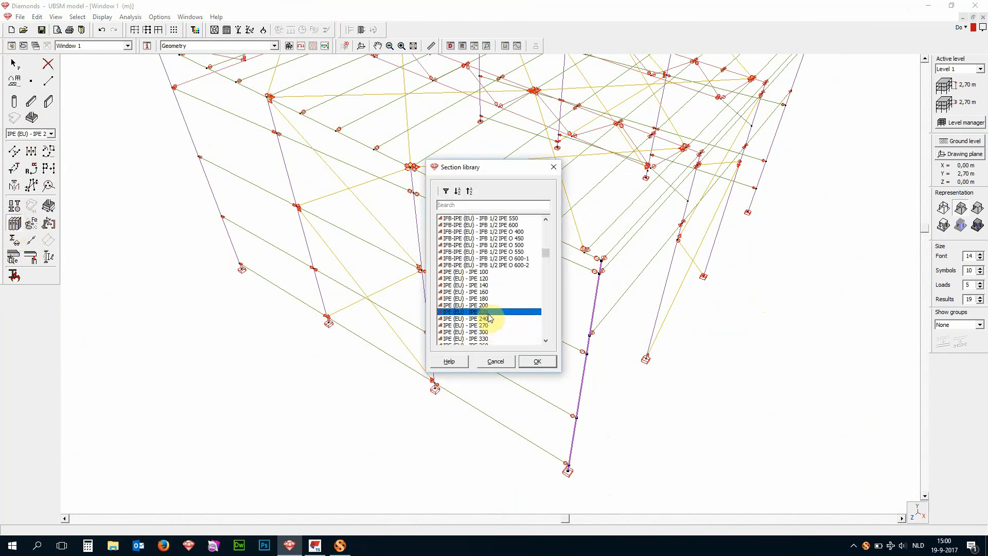
click(548, 365)
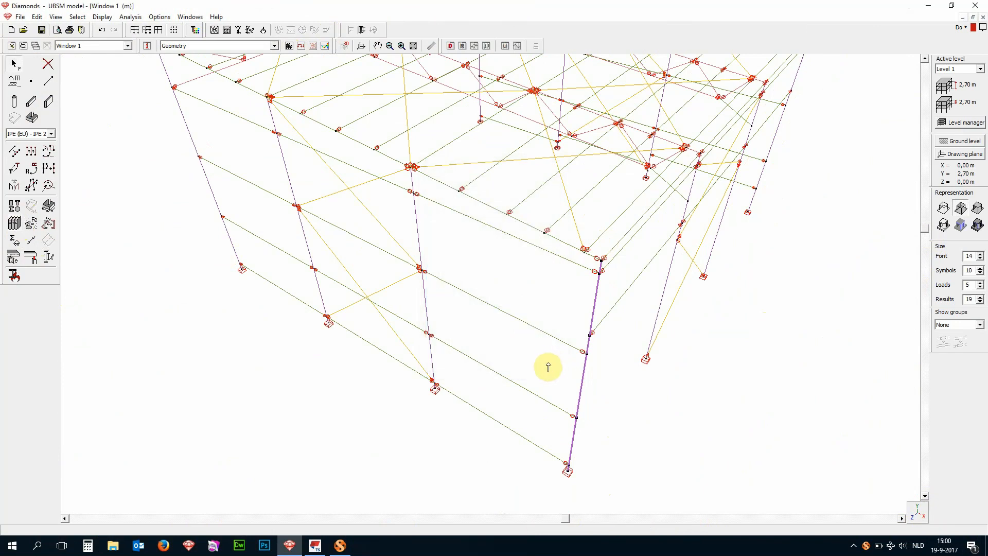
- Copy the upper end-wall girt beside the corner column once with dy -1,32 m and remove the original girt
click(523, 241)
scroll(500, 459, down, 1)
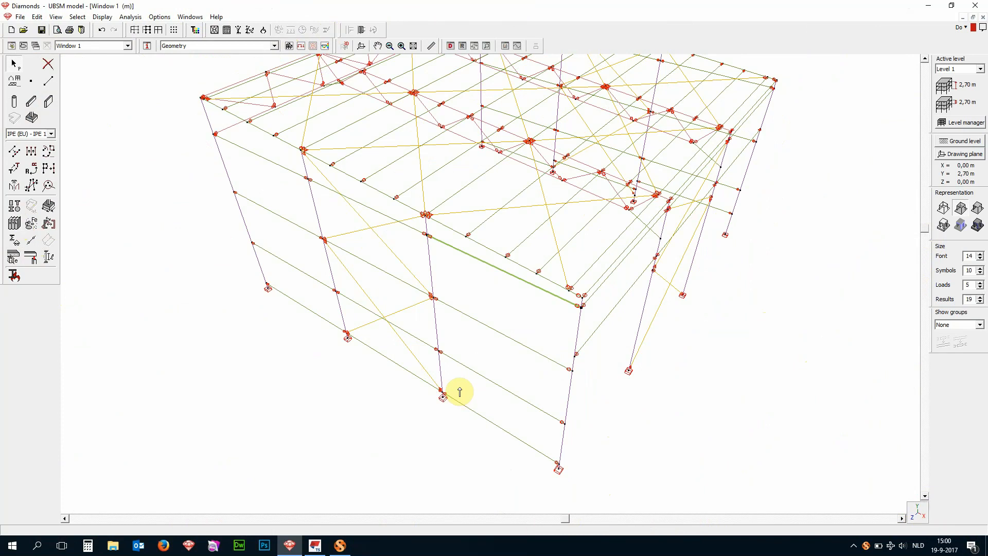
click(13, 171)
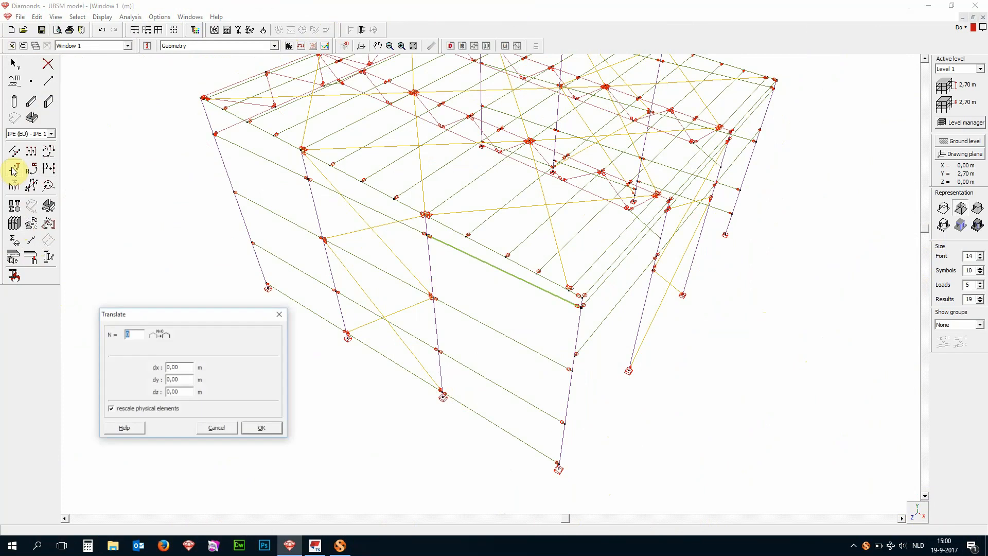
click(425, 239)
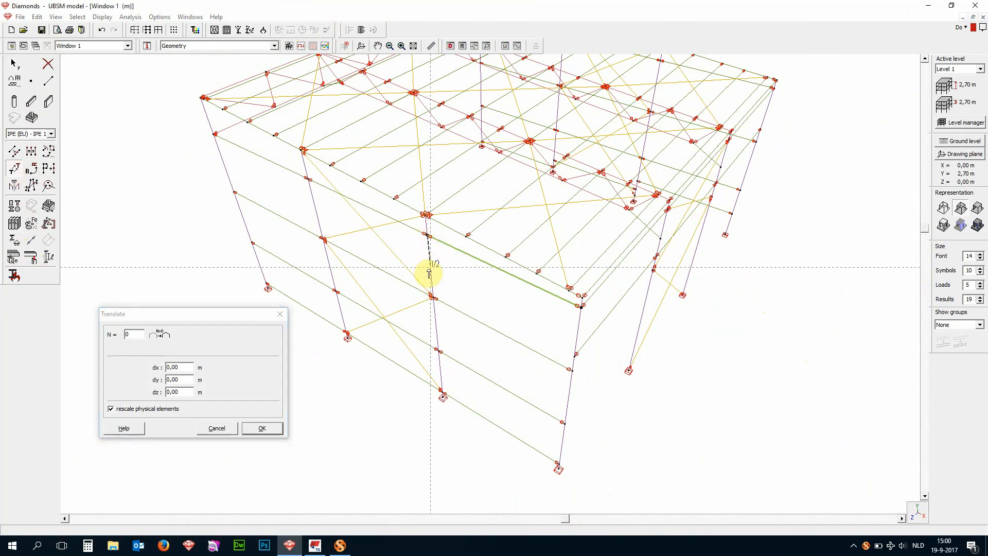
click(429, 273)
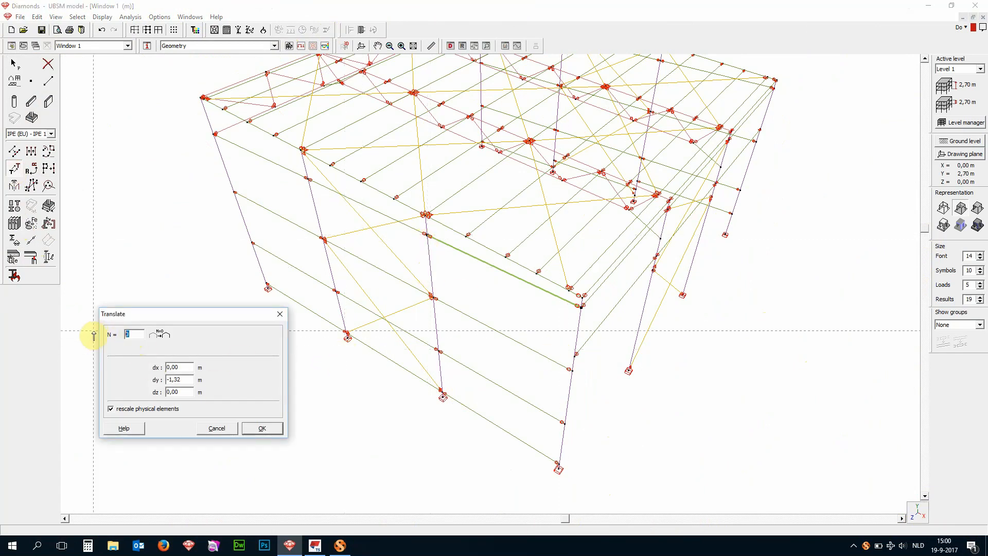
text(1)
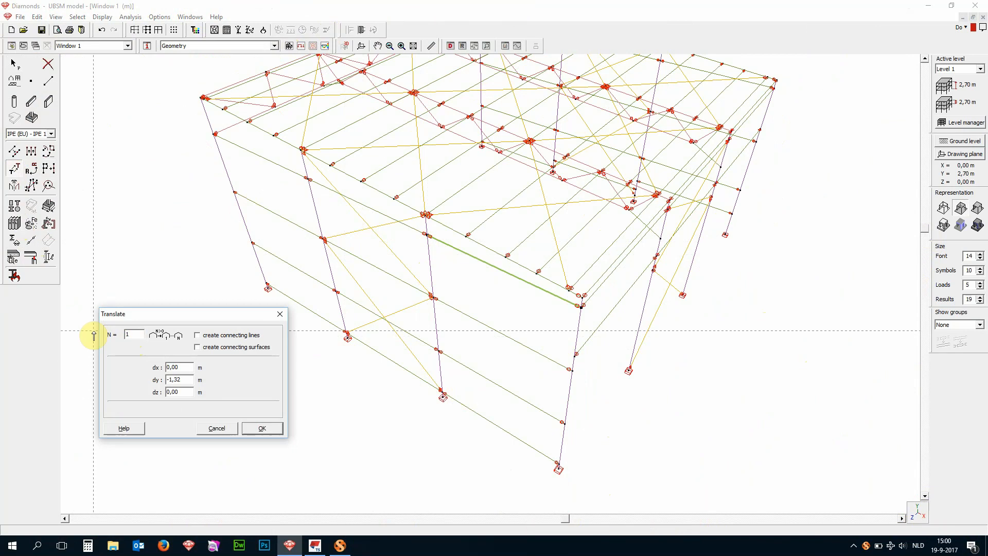
click(250, 430)
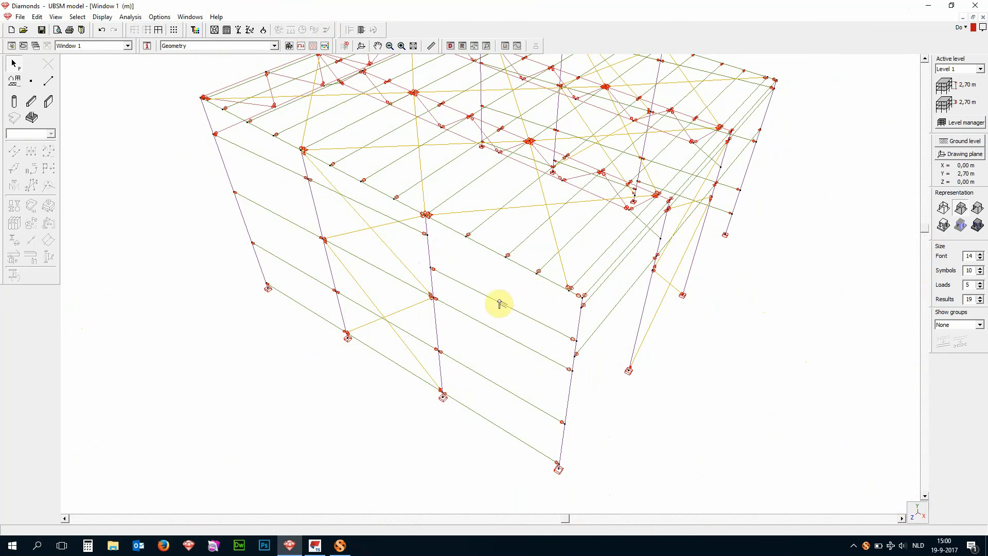
scroll(545, 342, down, 5)
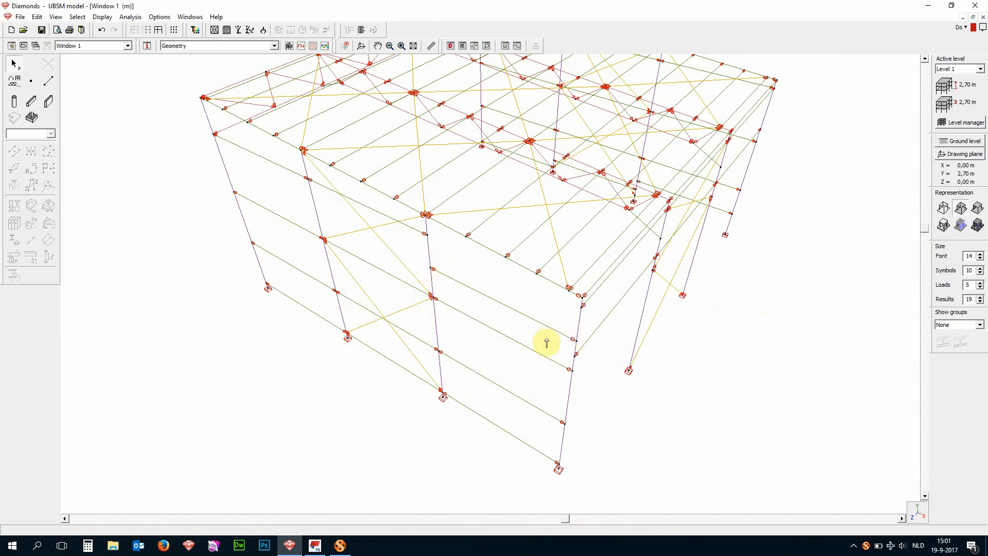
scroll(576, 238, up, 1)
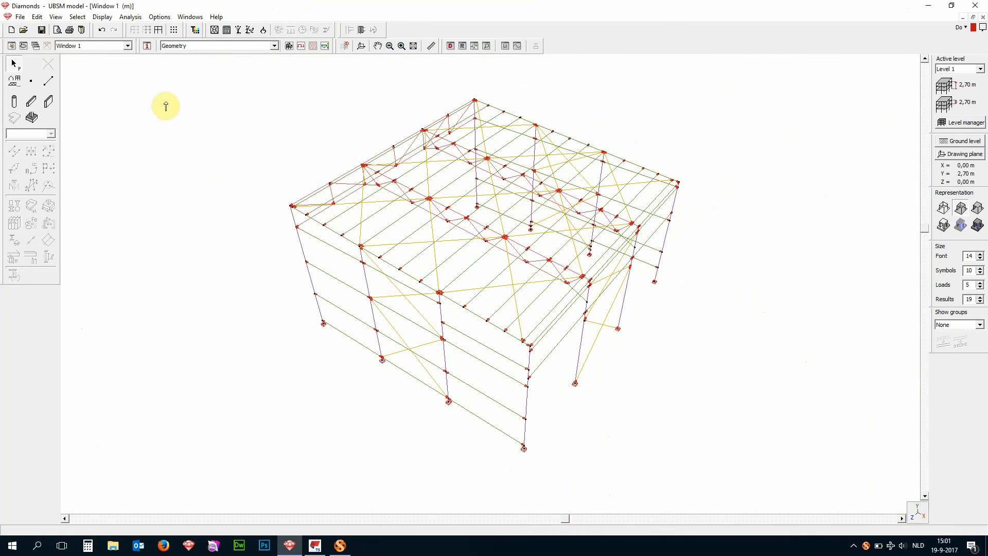
- Export the Diamonds model to BIM Expert and merge it, accepting the changes to the moved bar 161
click(18, 17)
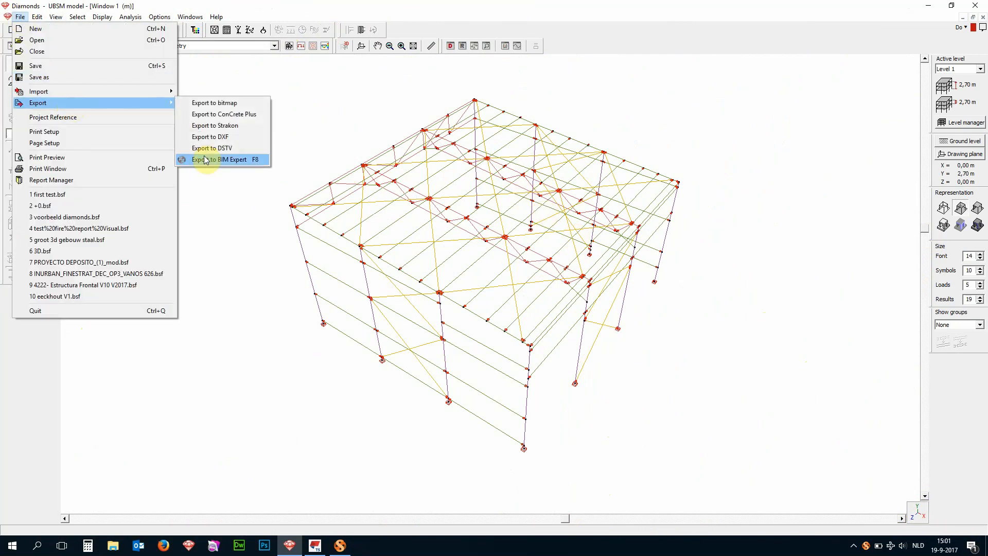
click(203, 161)
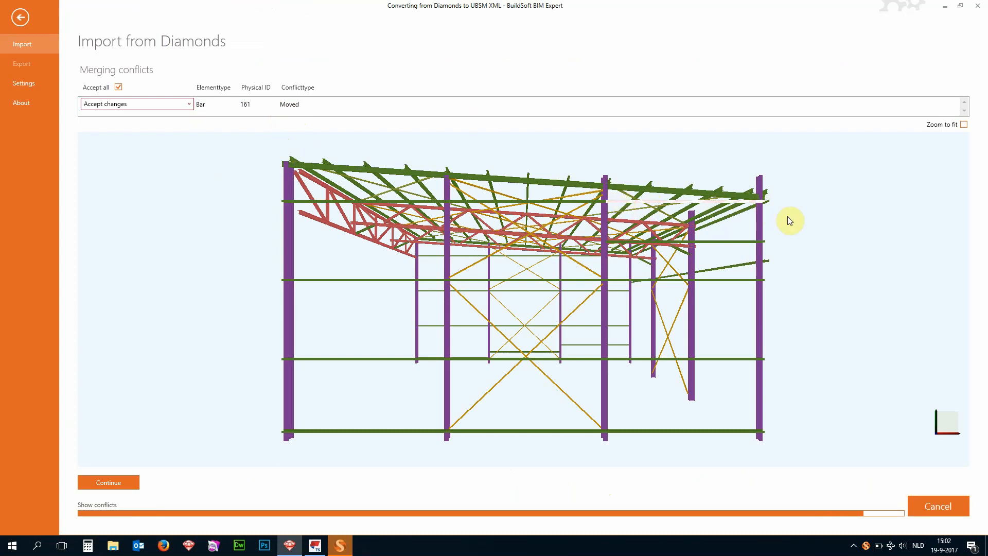
click(188, 105)
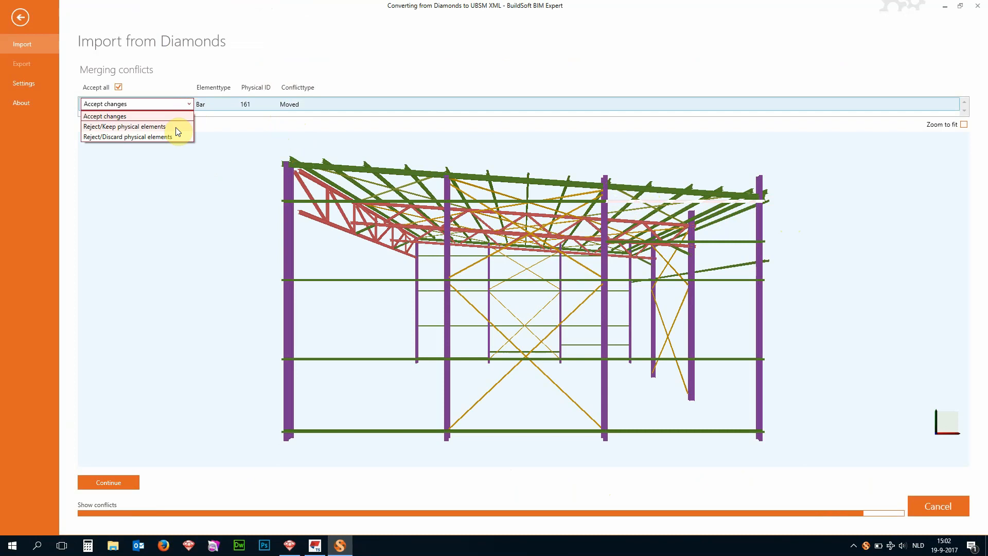
click(407, 135)
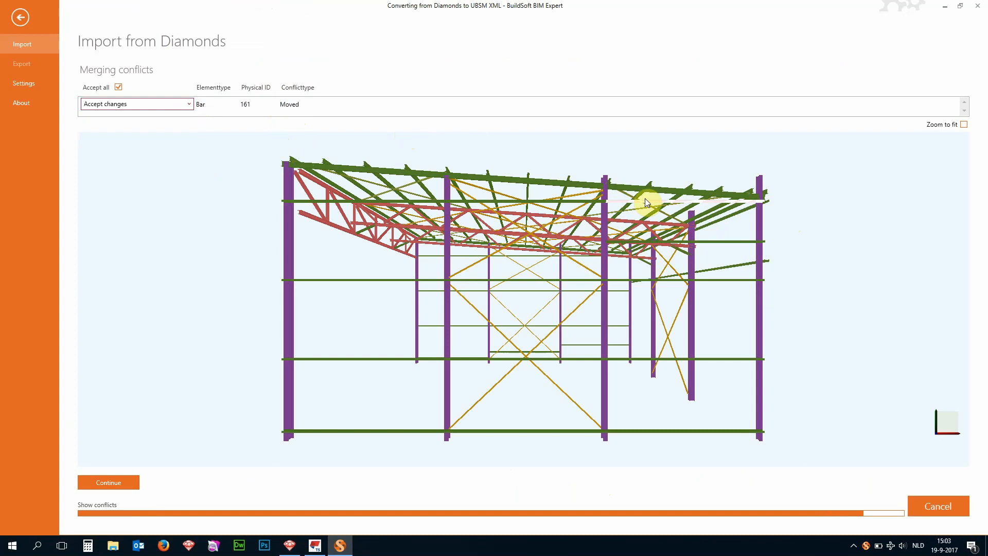
click(154, 104)
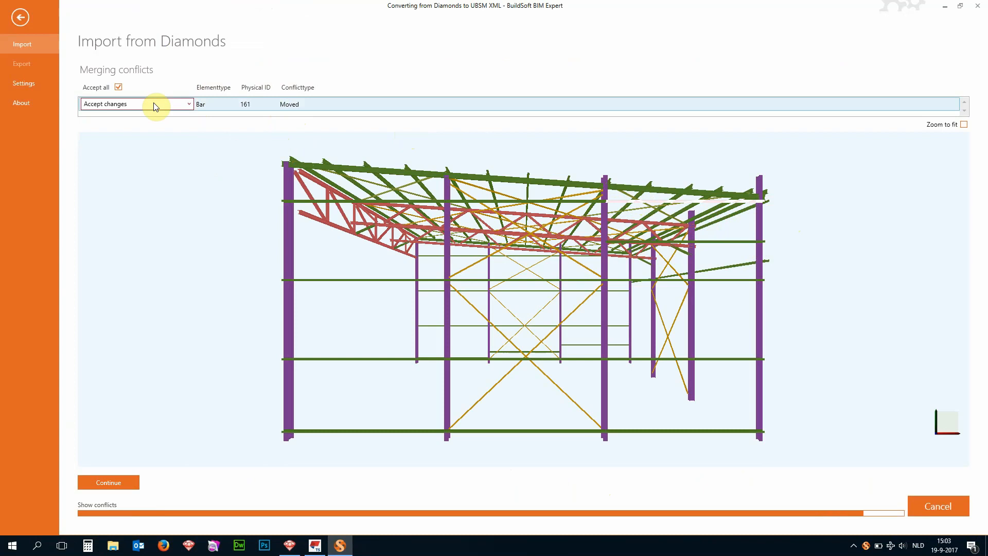
click(105, 489)
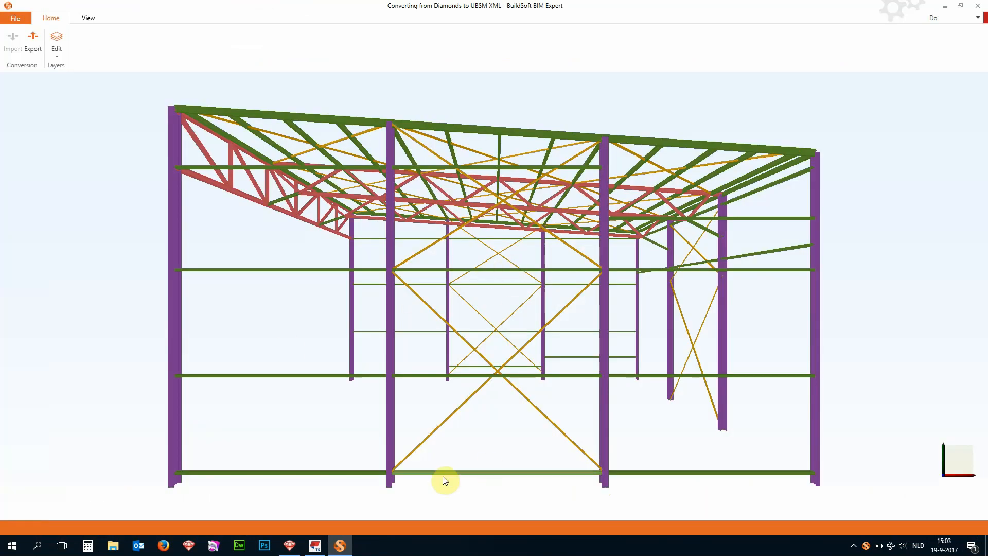
- Export the merged hall model to Tekla Structures Analysis&Design version 2017, overwriting additional data from the last exportation
middle_drag(509, 505, 474, 494)
right_drag(504, 487, 472, 511)
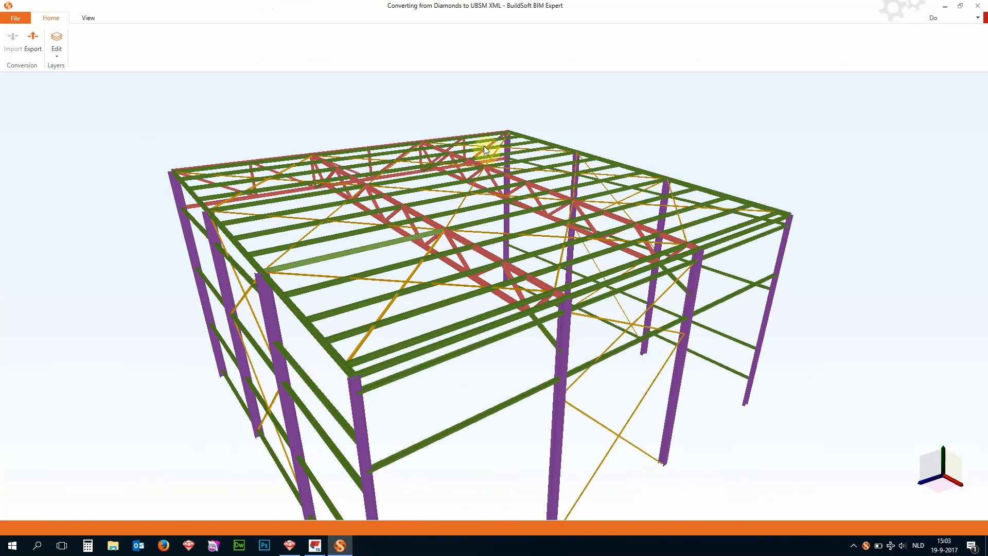
scroll(484, 146, down, 2)
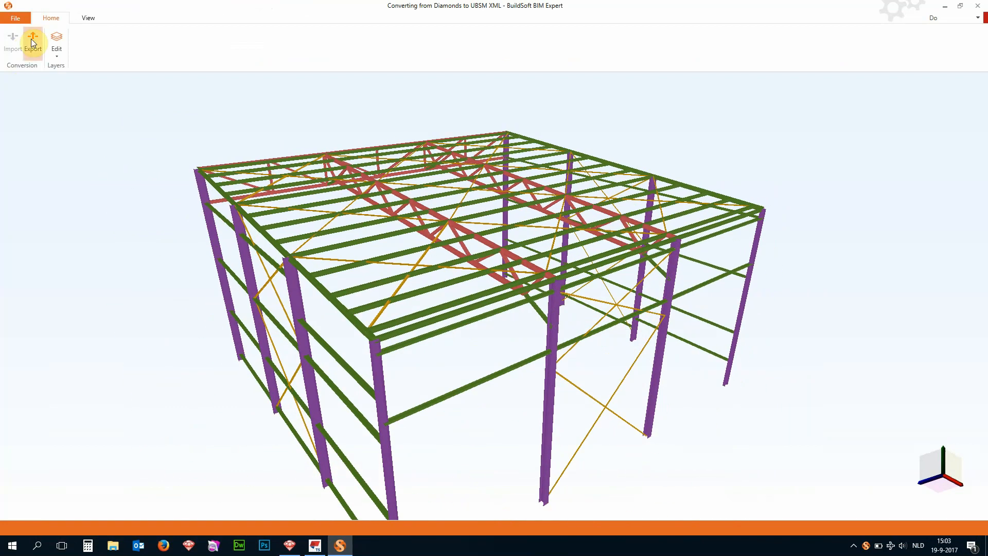
click(31, 39)
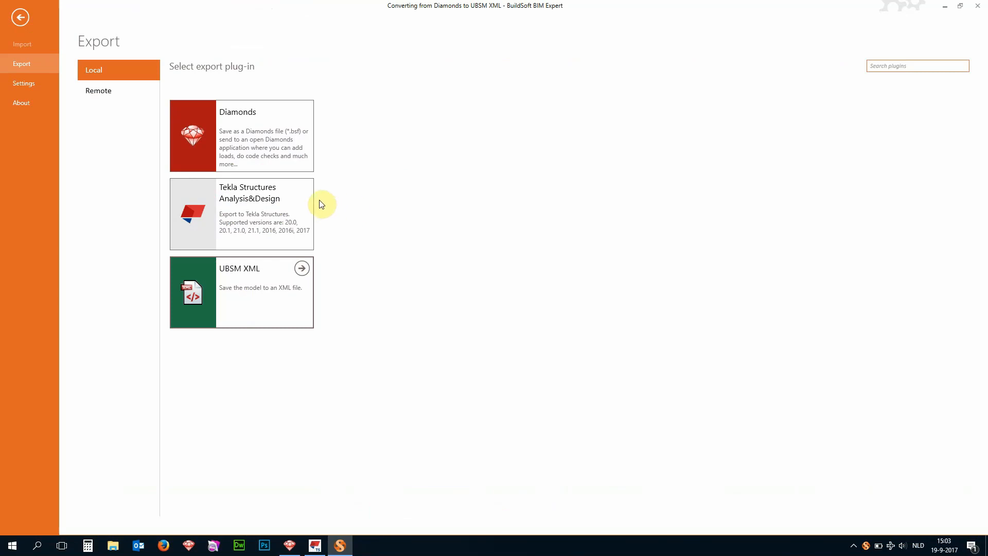
click(300, 200)
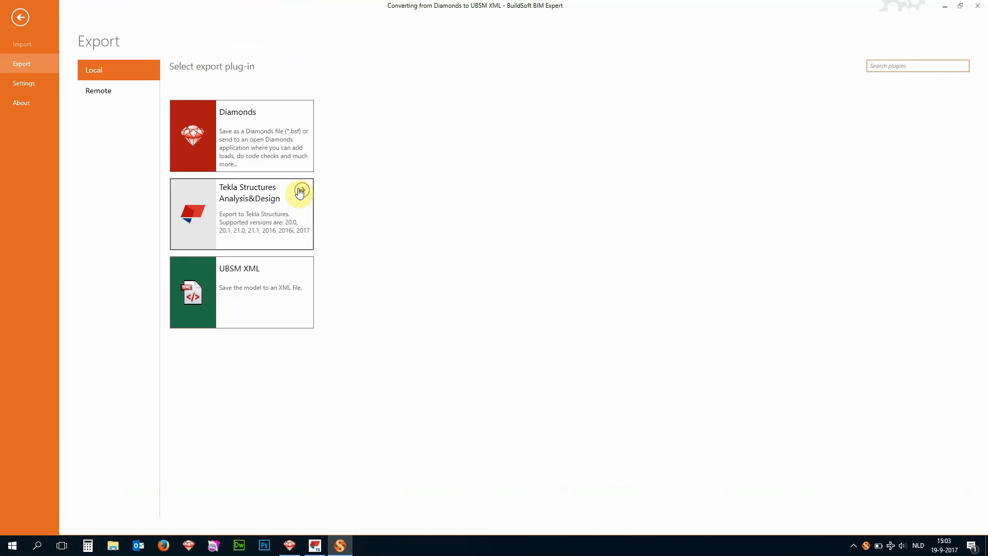
click(301, 191)
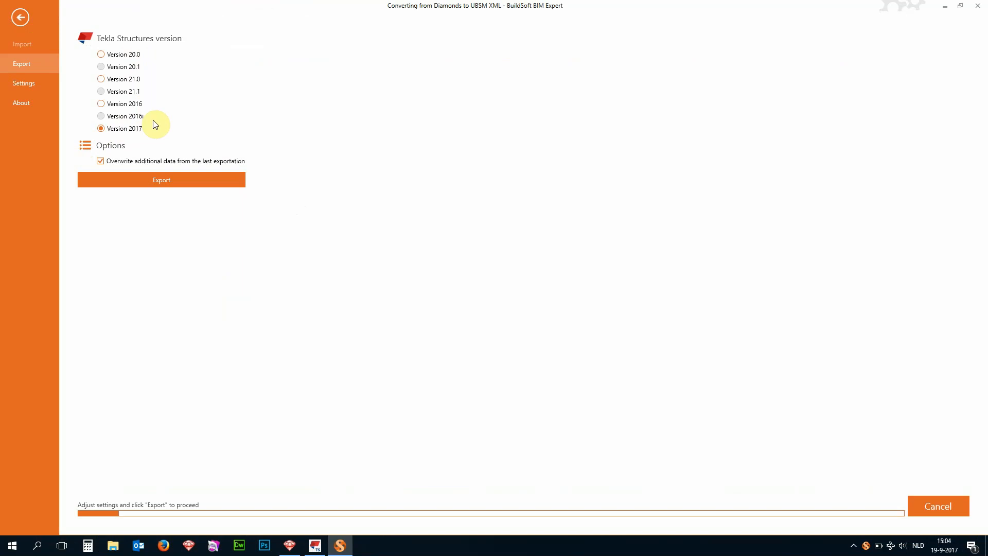
click(156, 181)
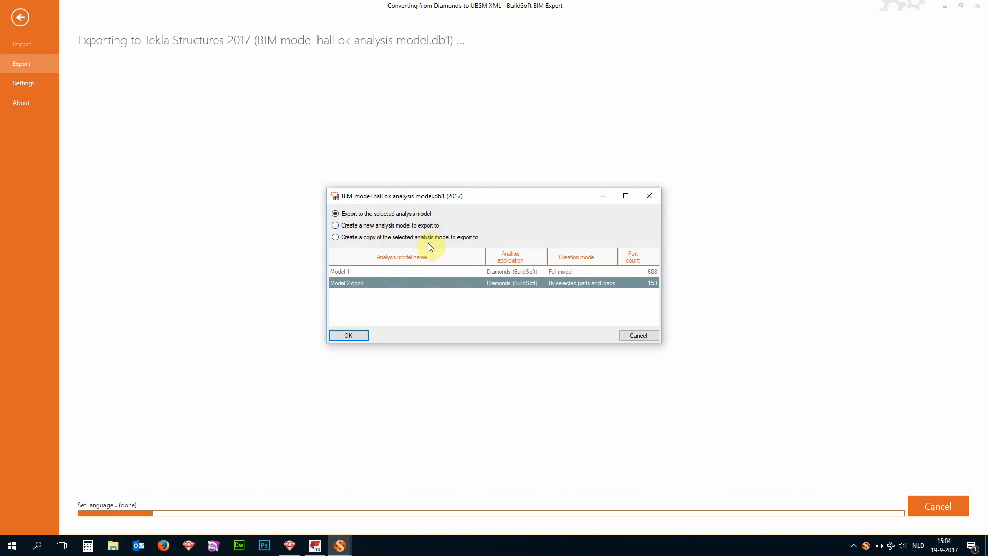
- Export to a copy of the analysis model "Model 2 good" named "Model 3", without setting up the model's insertion data
click(349, 239)
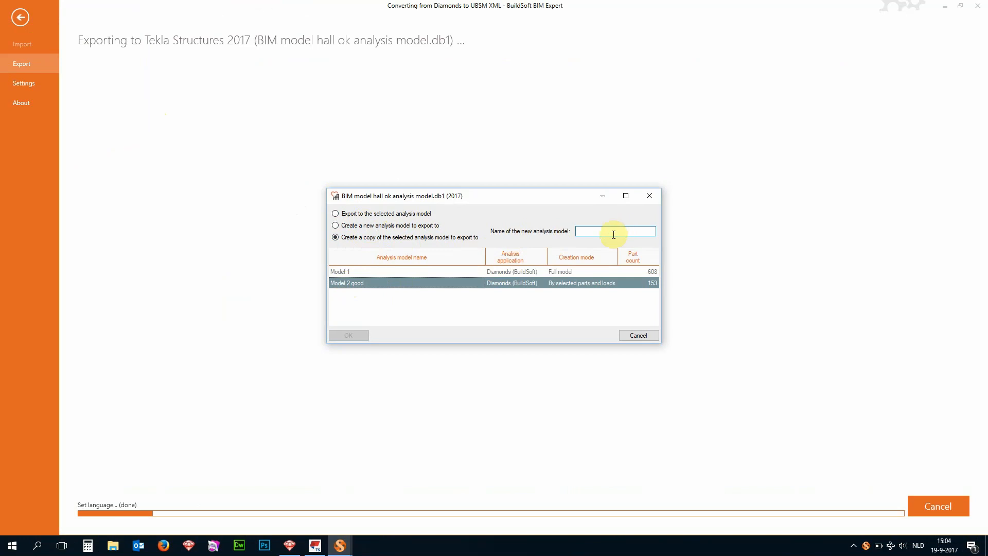
text(M)
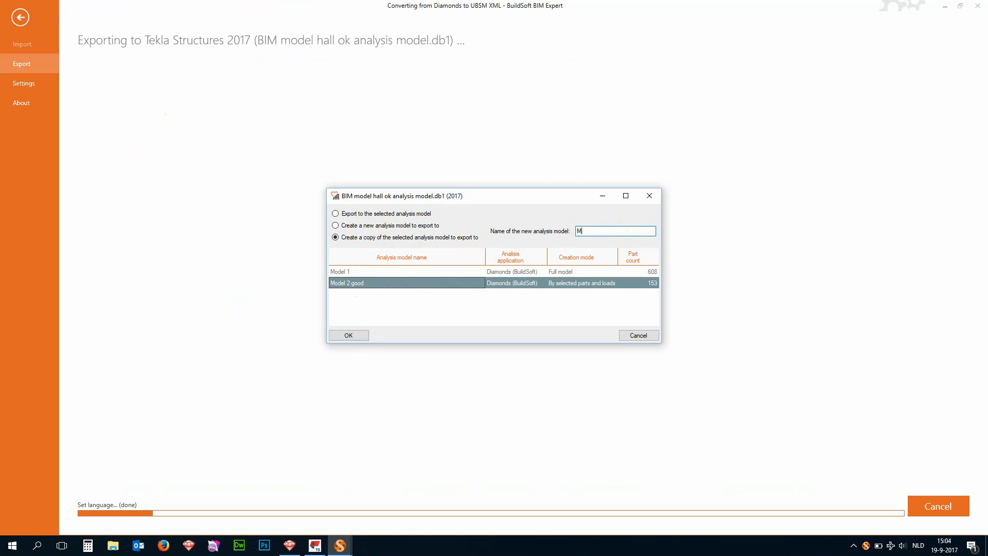
text(oedel 3)
click(343, 337)
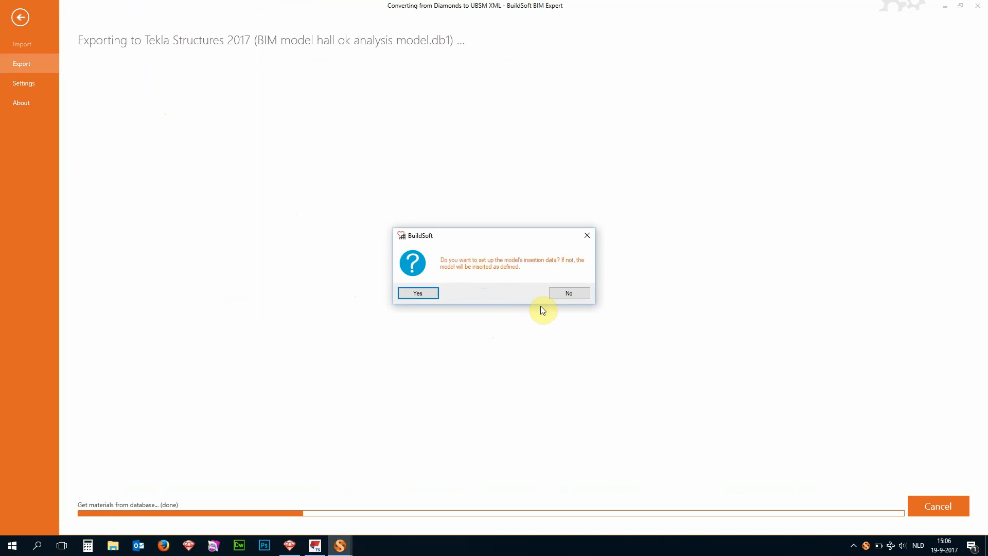
click(567, 292)
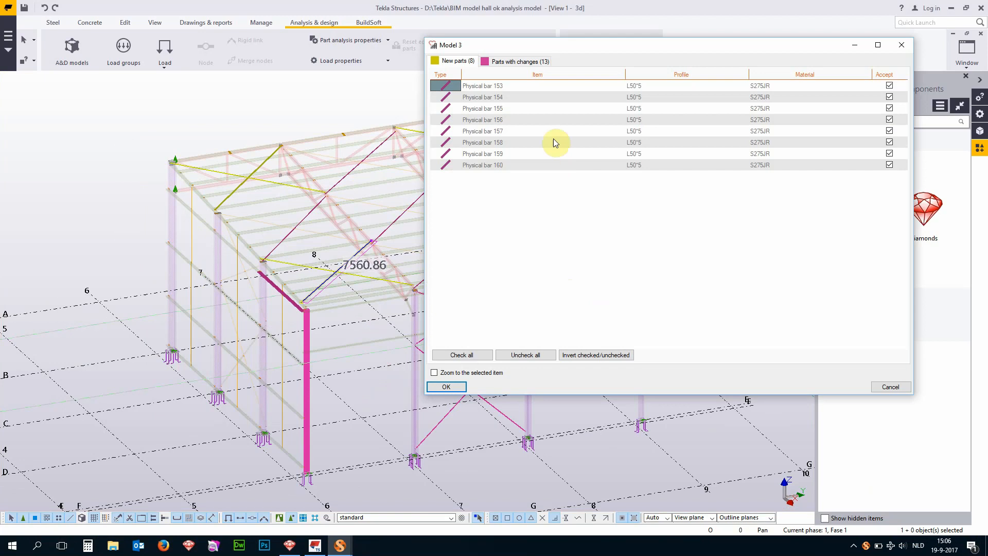
- Review the new parts and the parts with changes for Model 3 and accept all proposed changes in Tekla Structures
click(554, 88)
click(552, 107)
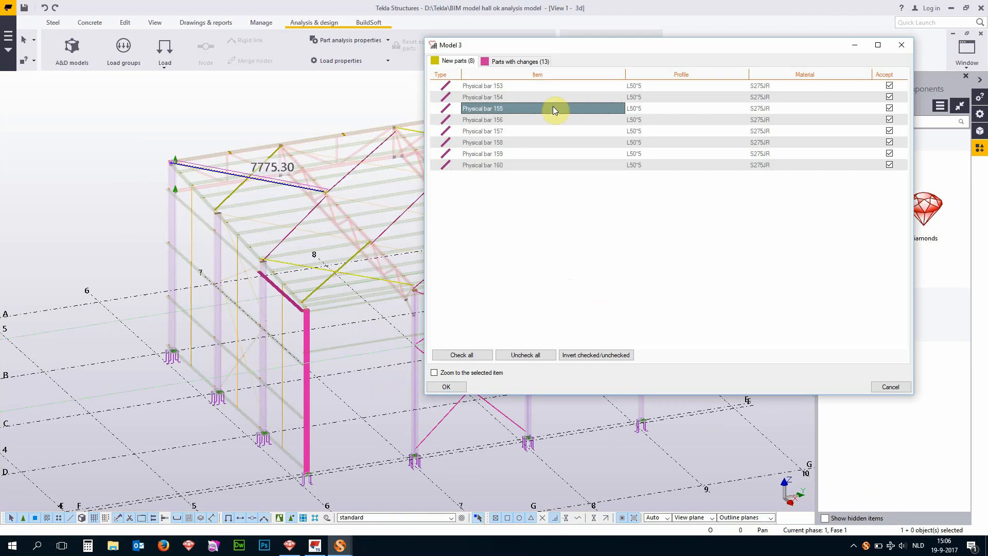
click(551, 118)
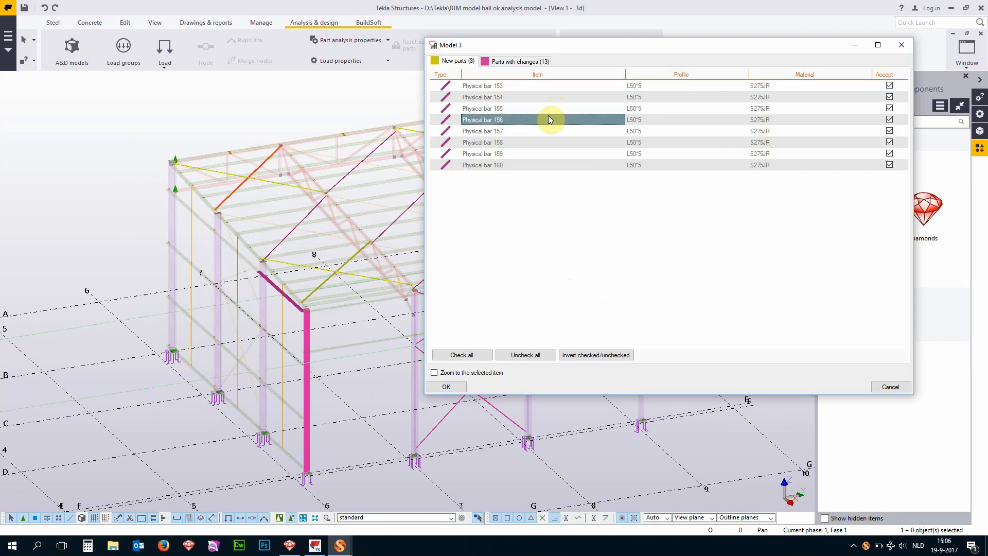
click(541, 143)
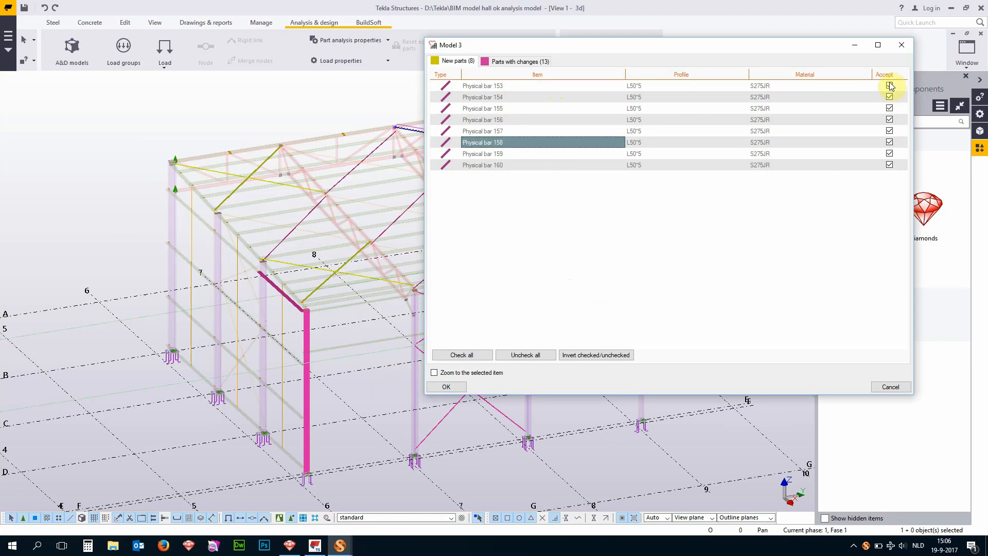
click(508, 64)
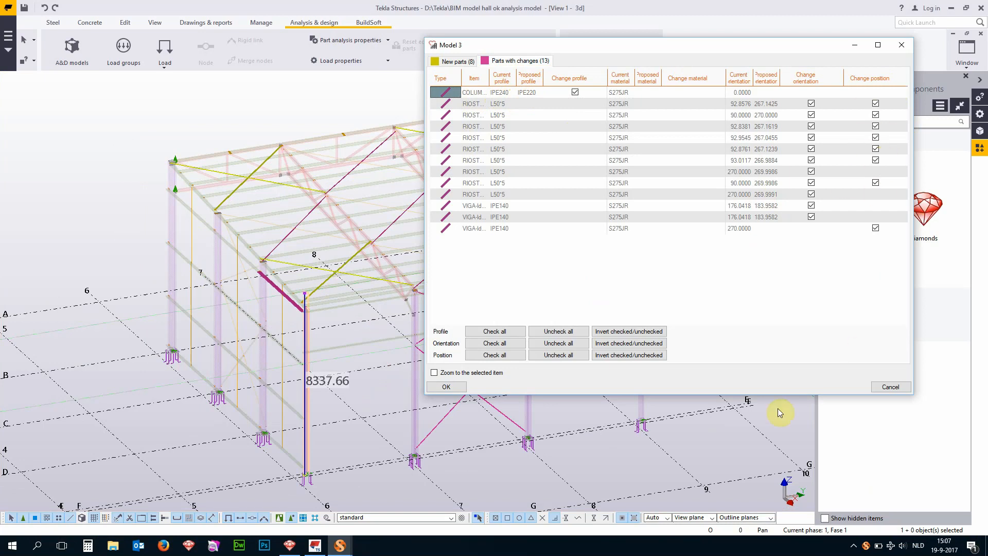
click(447, 387)
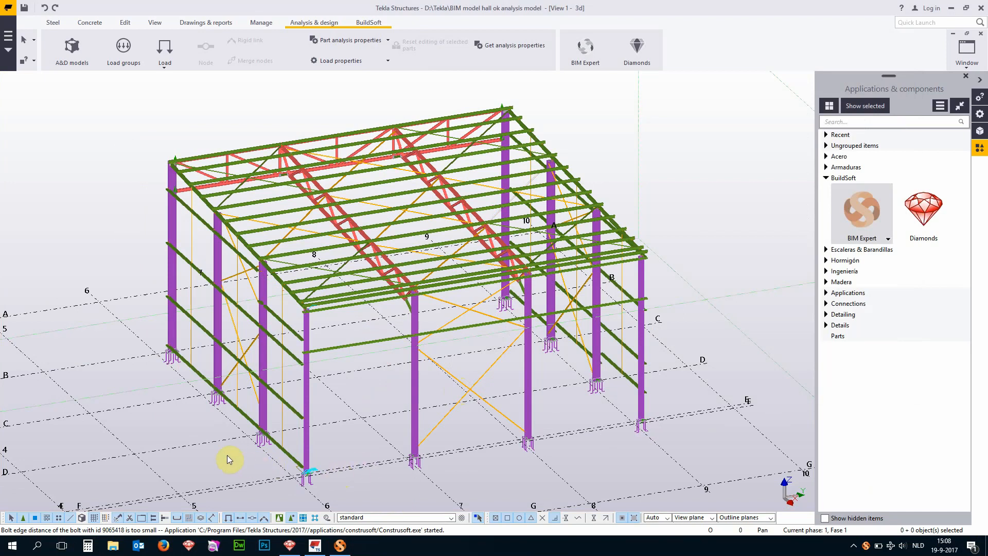
- Examine the updated hall in the 3D view, checking the end-wall girts and the new roof diagonals in the corner bays
ctrl+middle_drag(227, 454, 294, 469)
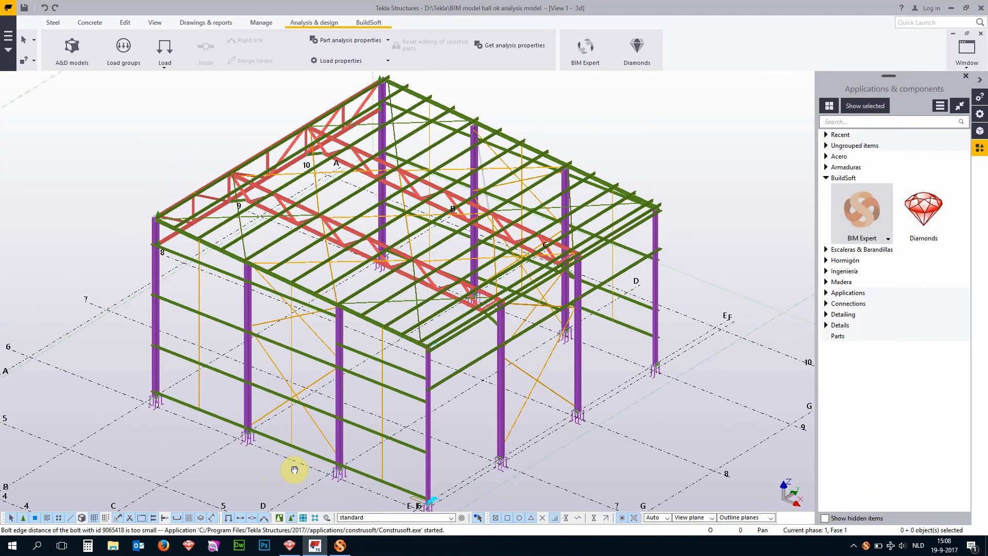
scroll(331, 452, up, 6)
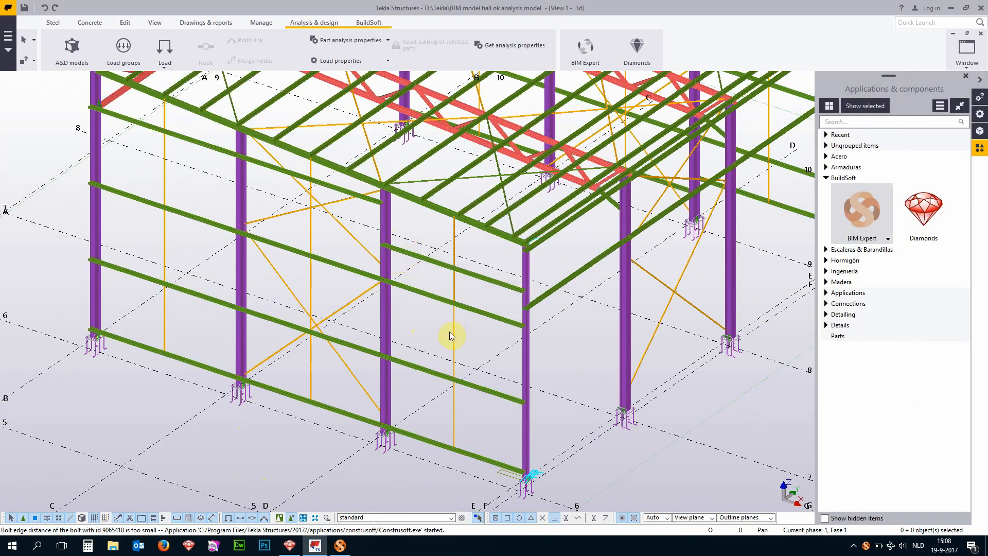
scroll(450, 336, down, 2)
scroll(386, 227, up, 5)
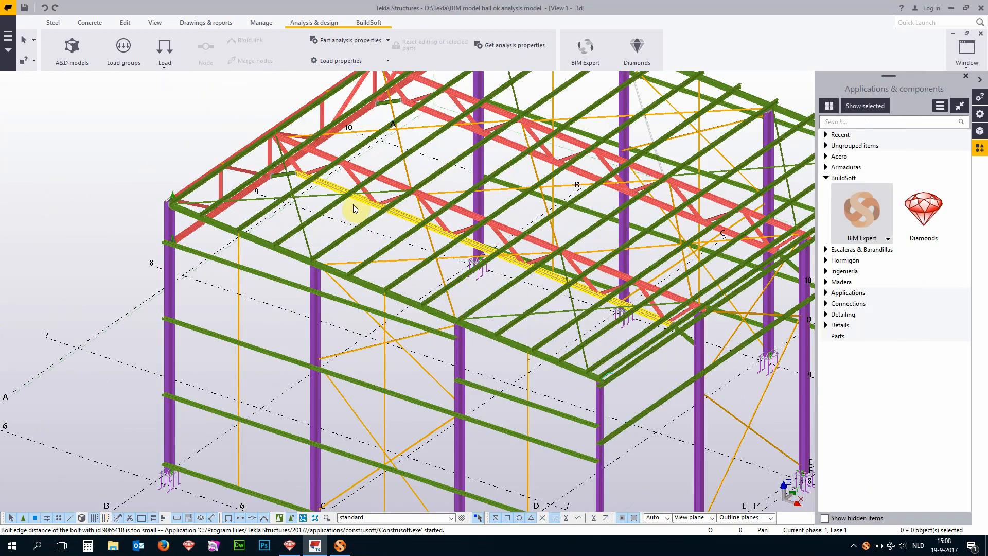
click(296, 206)
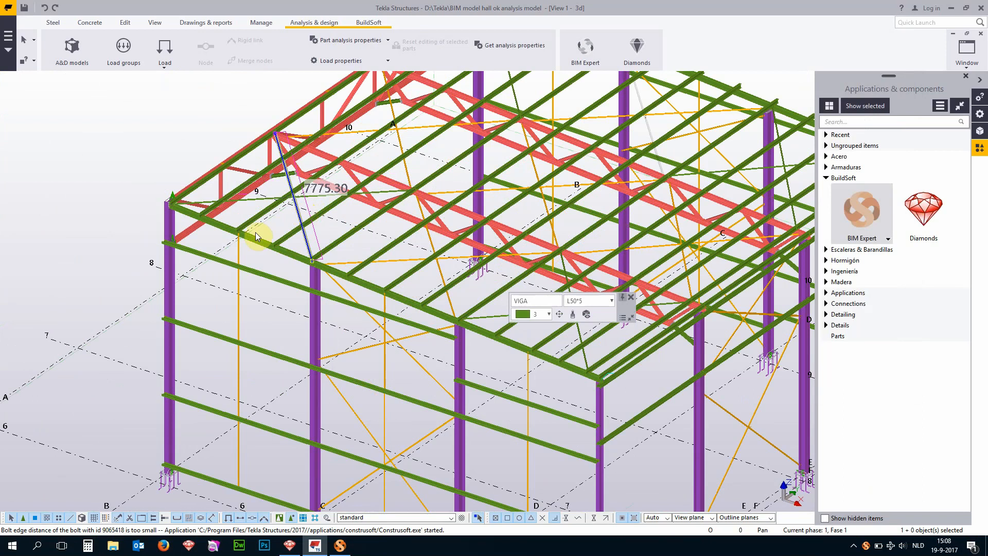
scroll(256, 233, down, 2)
scroll(446, 262, up, 4)
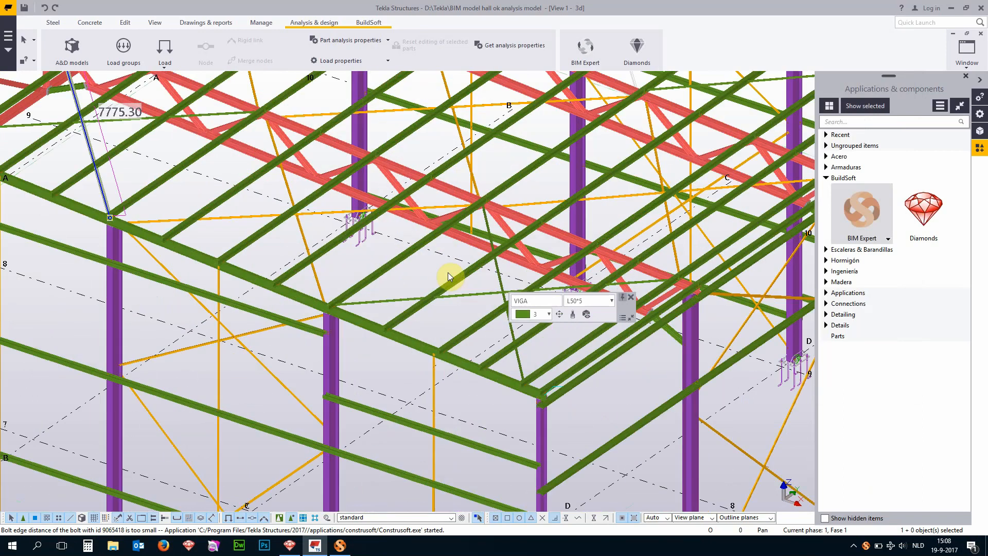
click(498, 287)
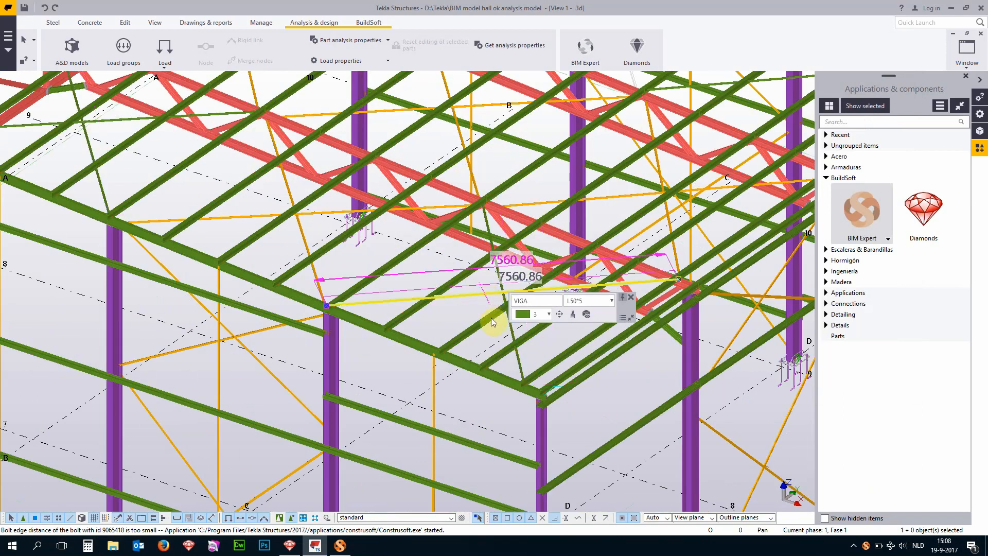
scroll(491, 317, down, 3)
scroll(669, 258, up, 4)
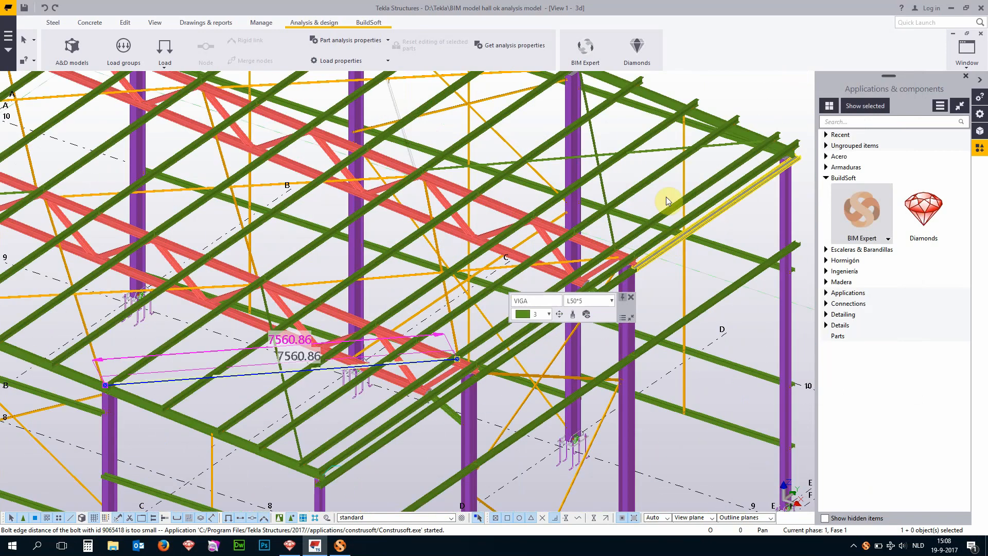
click(647, 151)
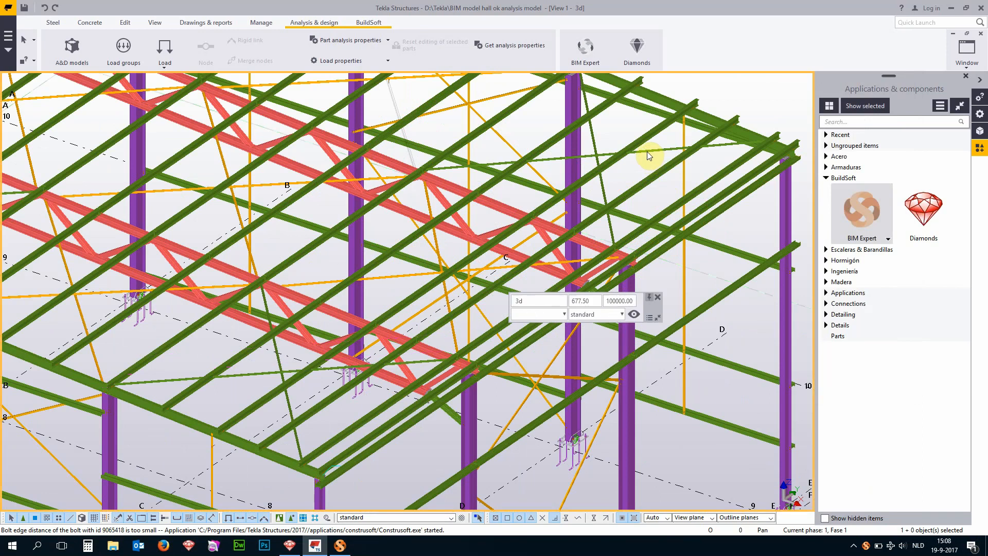
click(594, 144)
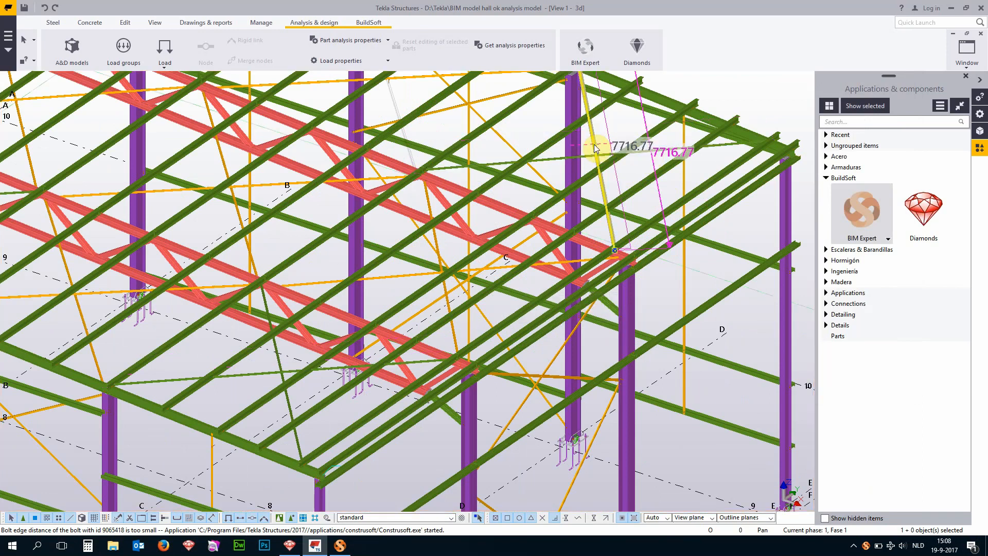
scroll(663, 335, down, 5)
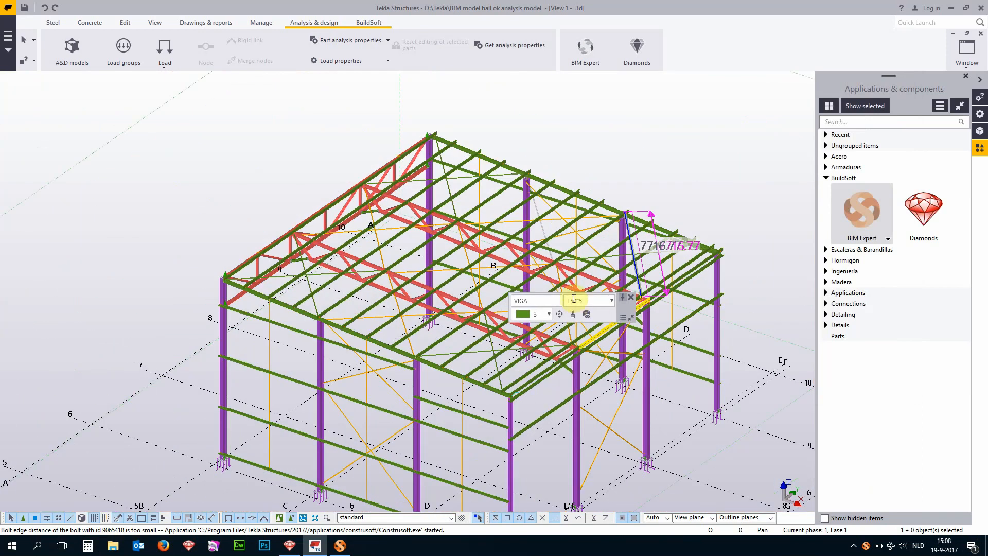
click(612, 163)
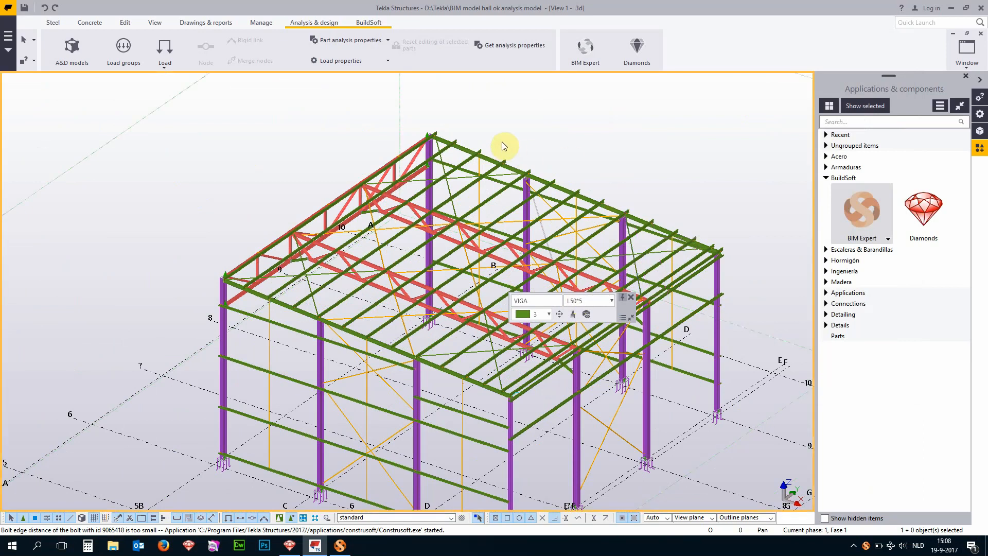
scroll(502, 141, down, 2)
scroll(580, 193, up, 2)
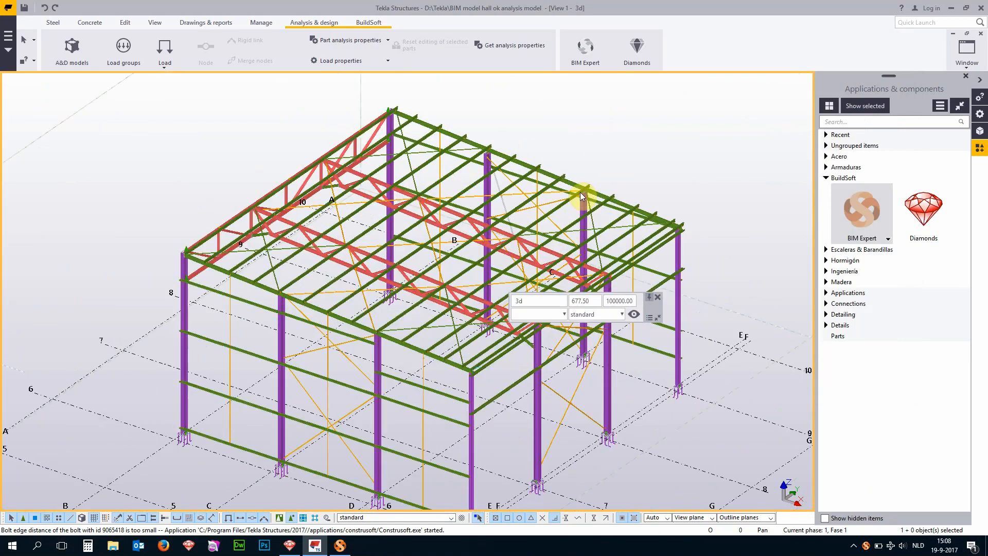